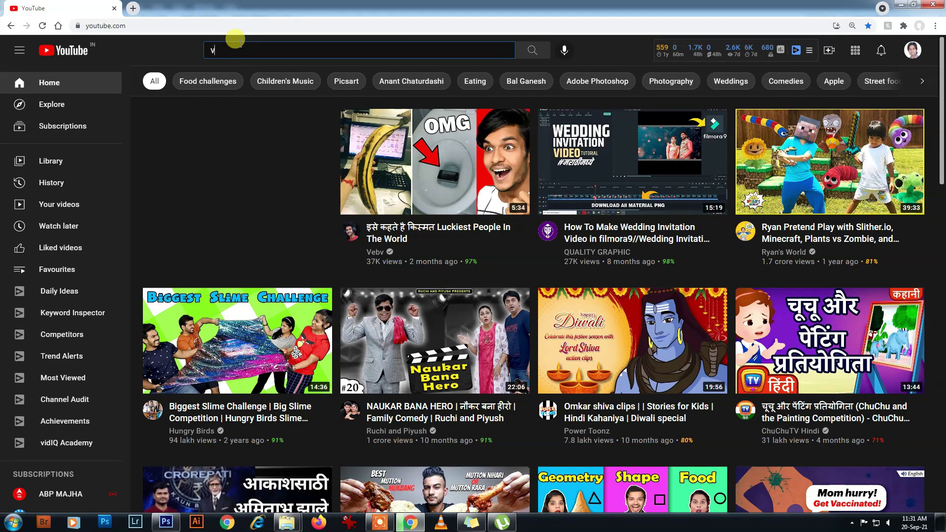
- Search YouTube for the VINAY ART GRAPHICS channel and open its channel page
{"action": "type", "text": "inay ar"}
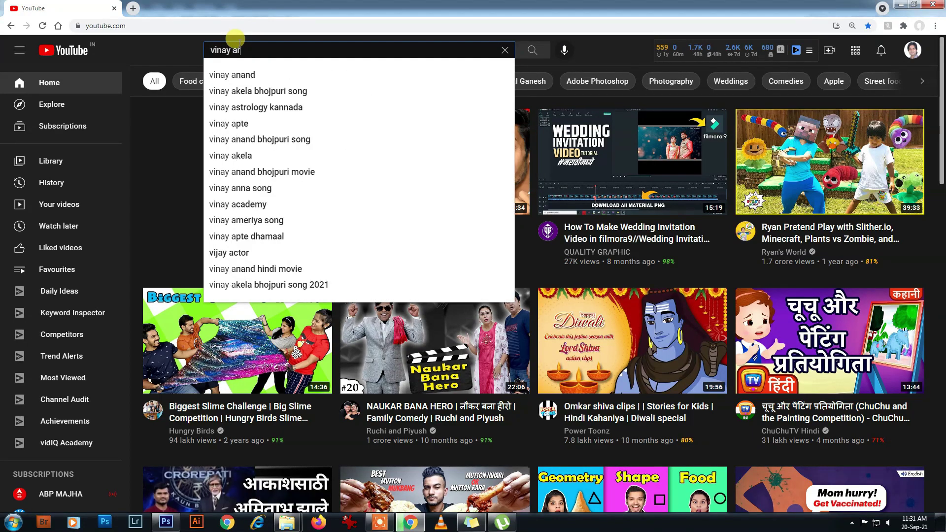
{"action": "type", "text": "t grap"}
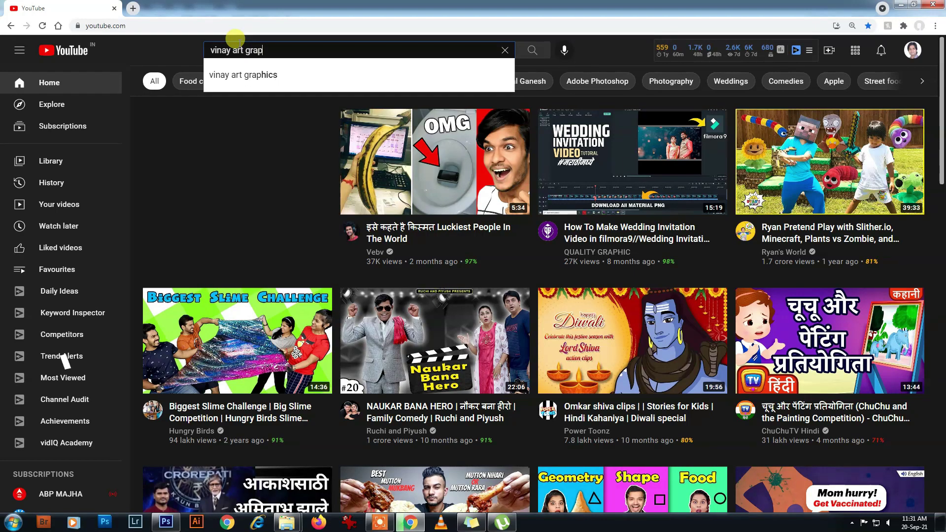
{"action": "type", "text": "hic"}
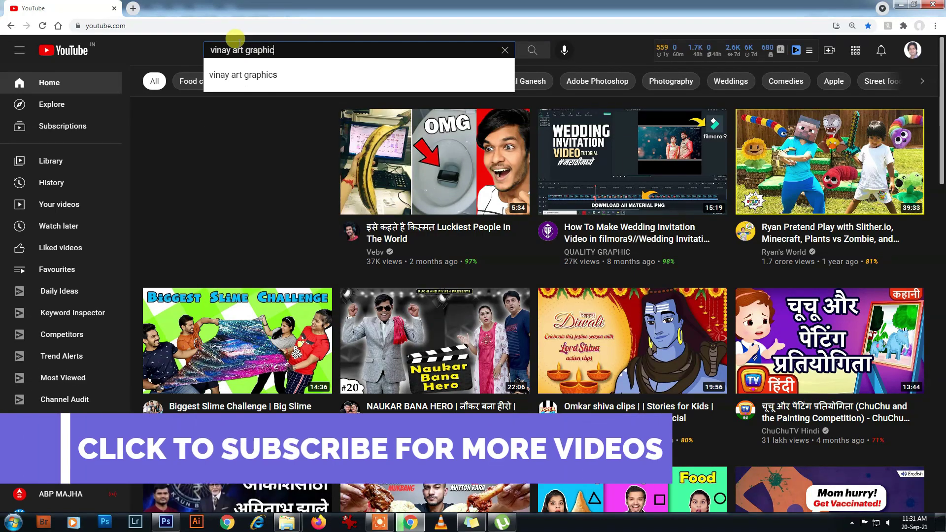
{"action": "left_click", "coordinate": [254, 80]}
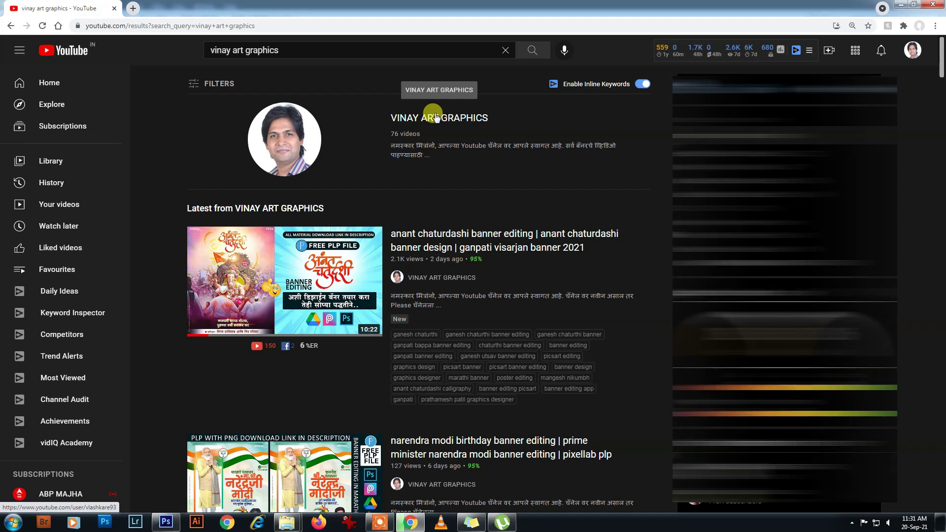
{"action": "left_click", "coordinate": [436, 117]}
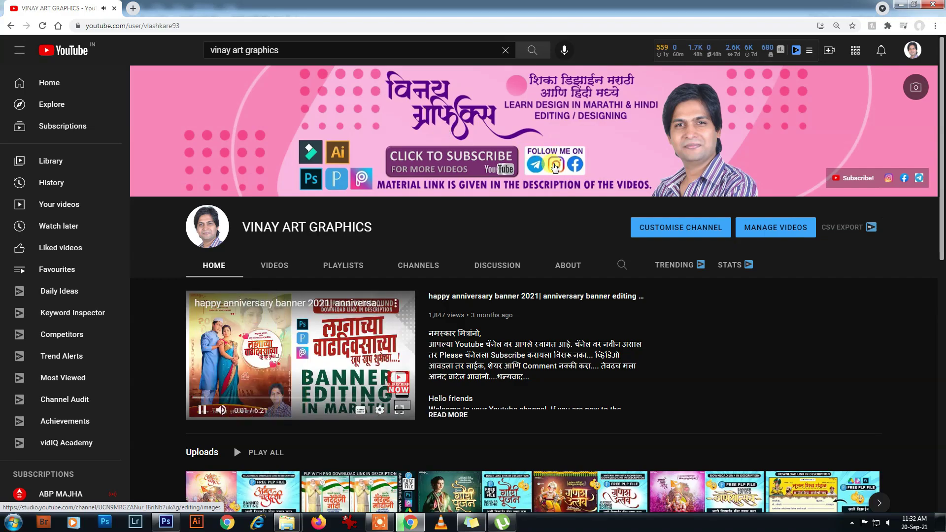
{"action": "scroll", "coordinate": [555, 168], "scroll_direction": "down", "scroll_amount": 2}
{"action": "scroll", "coordinate": [542, 168], "scroll_direction": "up", "scroll_amount": 2}
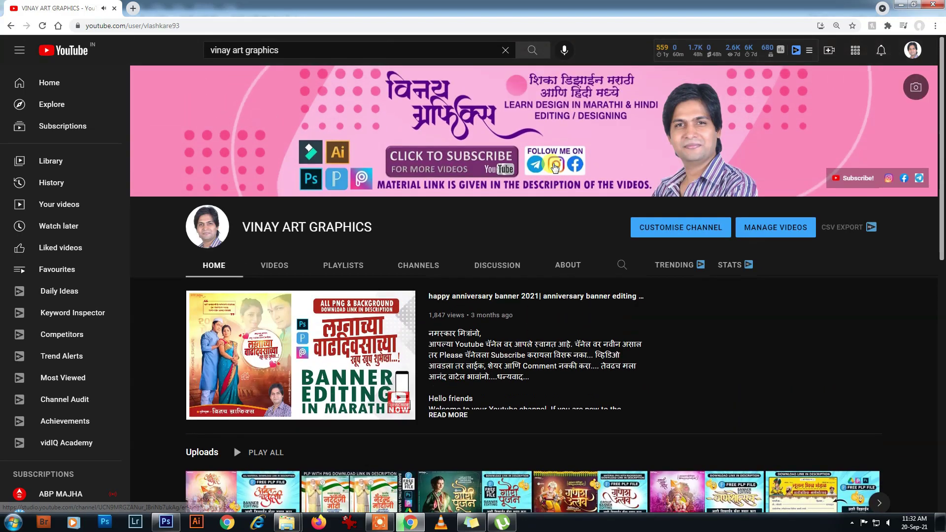
{"action": "scroll", "coordinate": [523, 195], "scroll_direction": "down", "scroll_amount": 2}
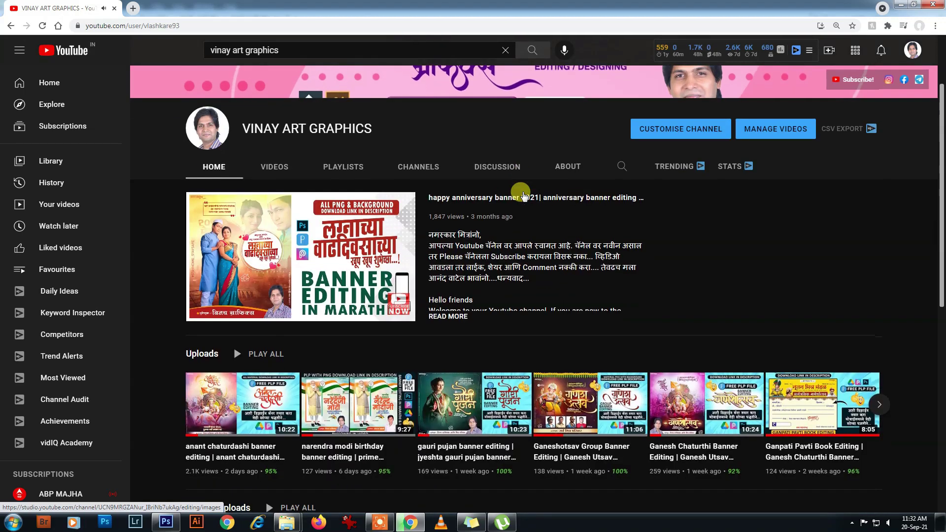
{"action": "scroll", "coordinate": [523, 196], "scroll_direction": "down", "scroll_amount": 3}
{"action": "scroll", "coordinate": [523, 195], "scroll_direction": "up", "scroll_amount": 2}
{"action": "scroll", "coordinate": [334, 205], "scroll_direction": "up", "scroll_amount": 3}
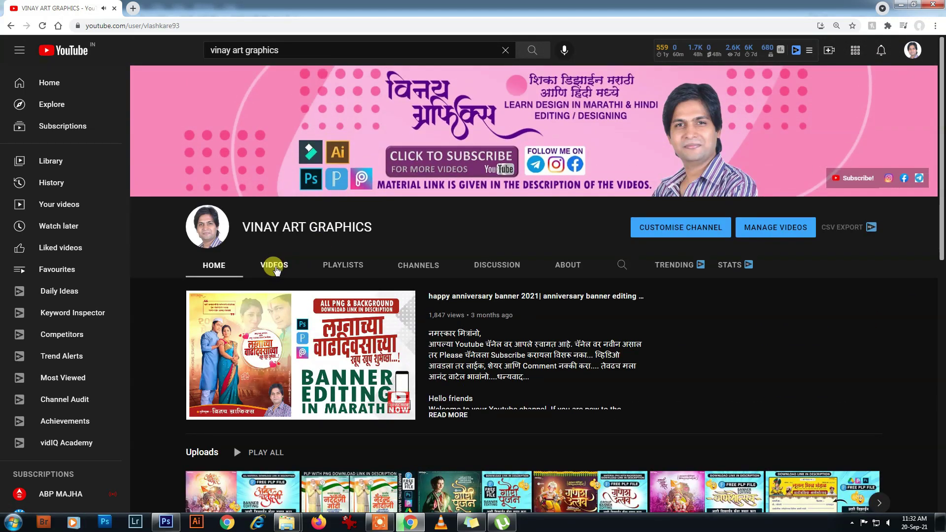
- Show the channel's Videos list and scroll through its uploaded banner tutorials
{"action": "left_click", "coordinate": [271, 265]}
{"action": "scroll", "coordinate": [465, 218], "scroll_direction": "down", "scroll_amount": 1}
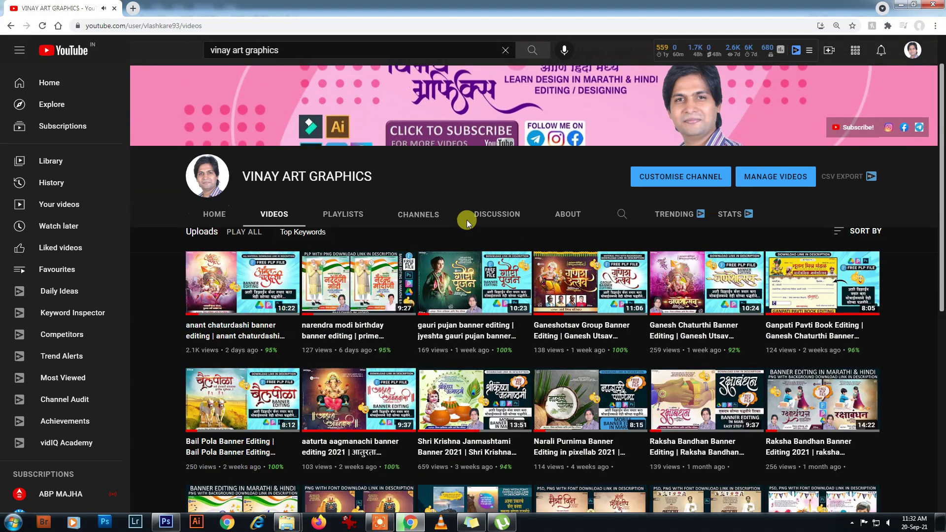
{"action": "scroll", "coordinate": [467, 220], "scroll_direction": "down", "scroll_amount": 1}
{"action": "scroll", "coordinate": [466, 220], "scroll_direction": "down", "scroll_amount": 1}
{"action": "scroll", "coordinate": [468, 226], "scroll_direction": "down", "scroll_amount": 2}
{"action": "scroll", "coordinate": [468, 226], "scroll_direction": "down", "scroll_amount": 3}
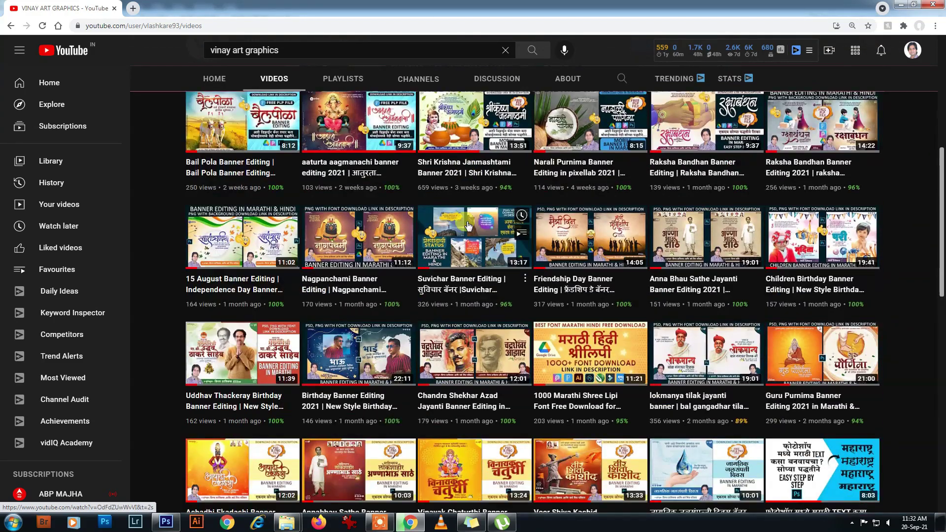
{"action": "scroll", "coordinate": [468, 226], "scroll_direction": "down", "scroll_amount": 2}
{"action": "scroll", "coordinate": [468, 226], "scroll_direction": "down", "scroll_amount": 2}
{"action": "scroll", "coordinate": [468, 226], "scroll_direction": "down", "scroll_amount": 2}
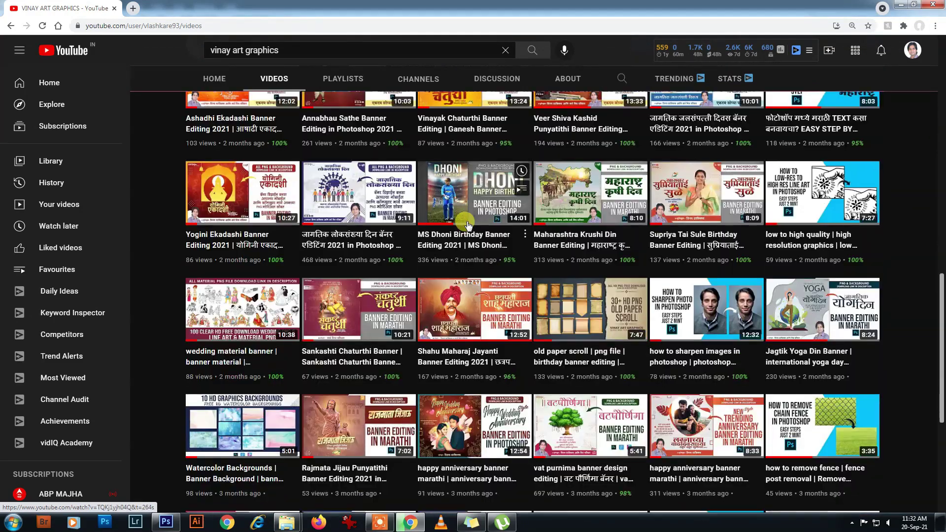
{"action": "scroll", "coordinate": [469, 226], "scroll_direction": "down", "scroll_amount": 2}
{"action": "scroll", "coordinate": [468, 226], "scroll_direction": "down", "scroll_amount": 1}
{"action": "scroll", "coordinate": [468, 226], "scroll_direction": "up", "scroll_amount": 7}
{"action": "scroll", "coordinate": [468, 226], "scroll_direction": "up", "scroll_amount": 2}
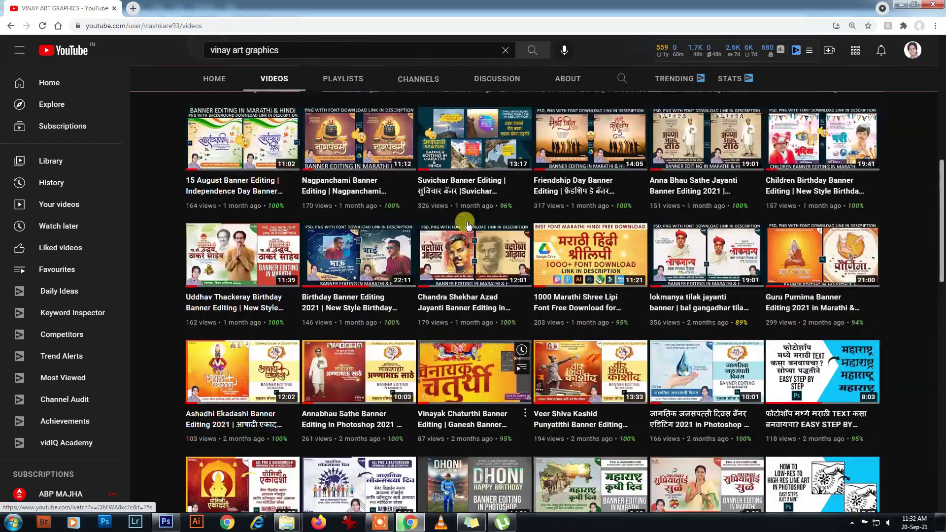
{"action": "scroll", "coordinate": [468, 226], "scroll_direction": "up", "scroll_amount": 2}
{"action": "scroll", "coordinate": [469, 226], "scroll_direction": "up", "scroll_amount": 2}
{"action": "scroll", "coordinate": [469, 226], "scroll_direction": "up", "scroll_amount": 3}
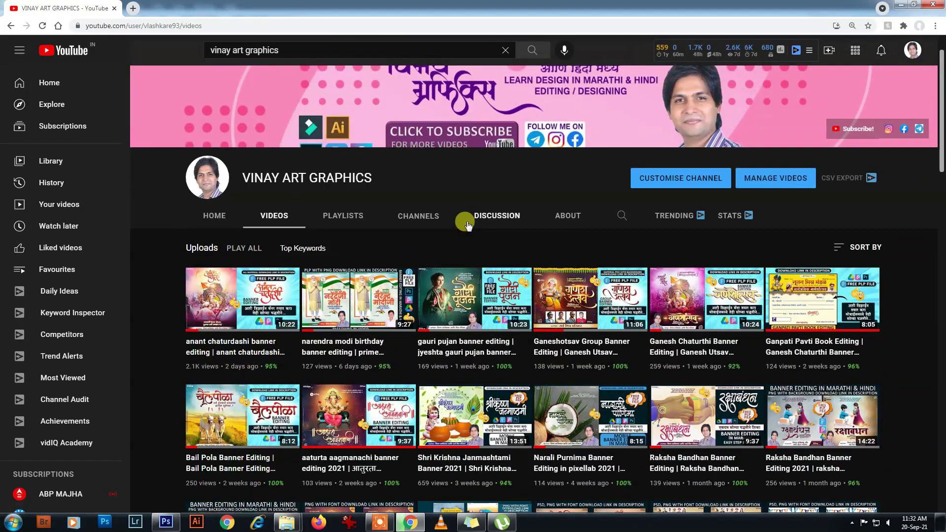
{"action": "scroll", "coordinate": [935, 328], "scroll_direction": "down", "scroll_amount": 3}
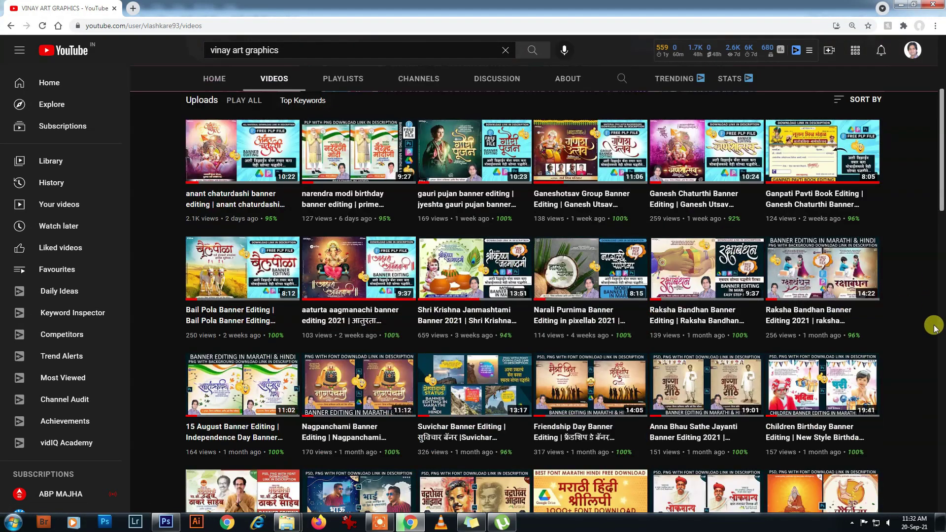
{"action": "mouse_move", "coordinate": [941, 192]}
{"action": "left_mouse_down"}
{"action": "mouse_move", "coordinate": [941, 466]}
{"action": "mouse_move", "coordinate": [937, 143]}
{"action": "left_mouse_up"}
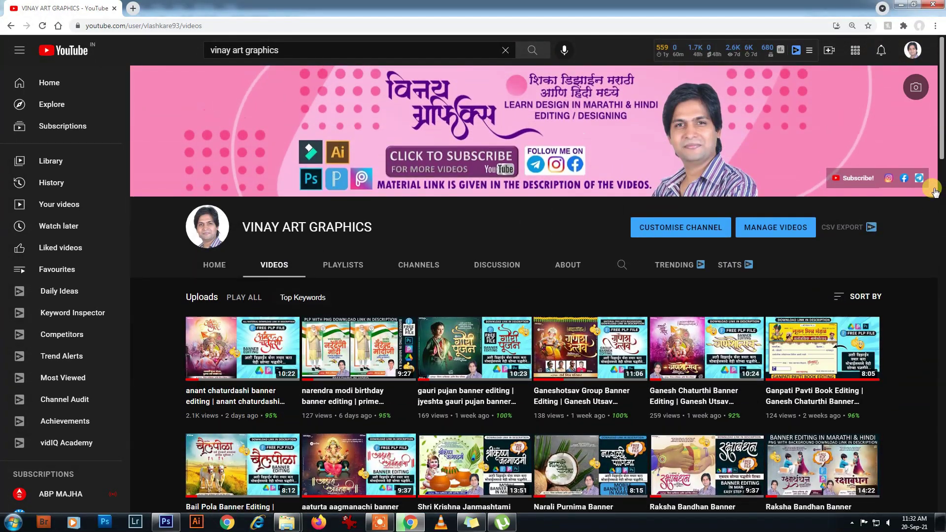
- Open Instagram in a new browser tab and go to the vinay_art_graphics profile
{"action": "left_click", "coordinate": [141, 10]}
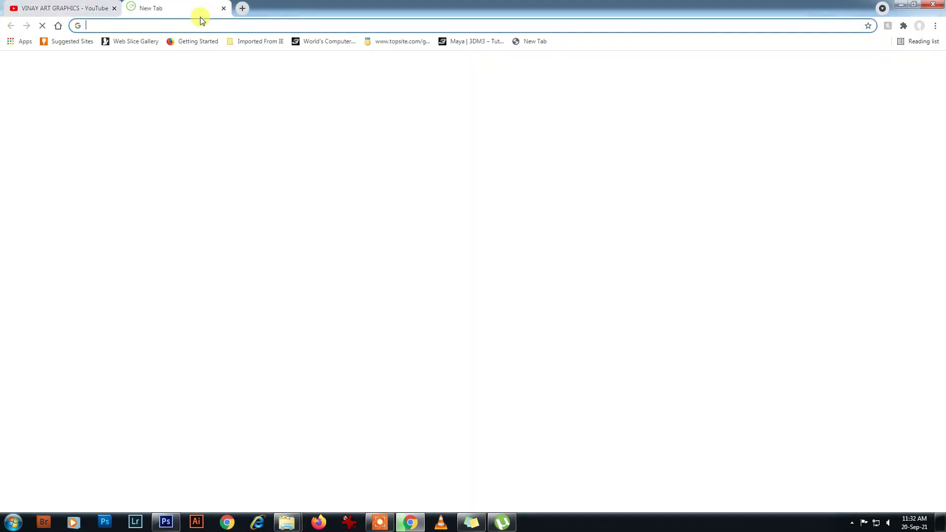
{"action": "type", "text": "ins"}
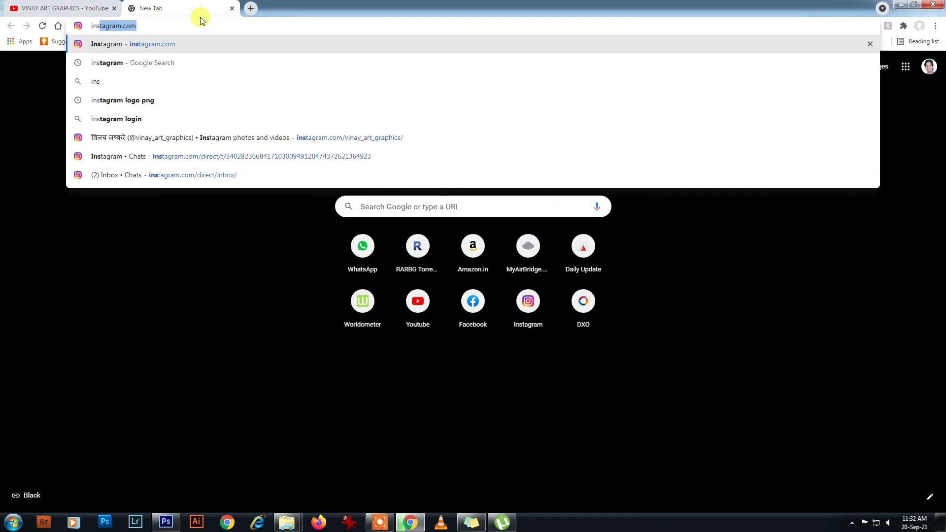
{"action": "left_click", "coordinate": [117, 47]}
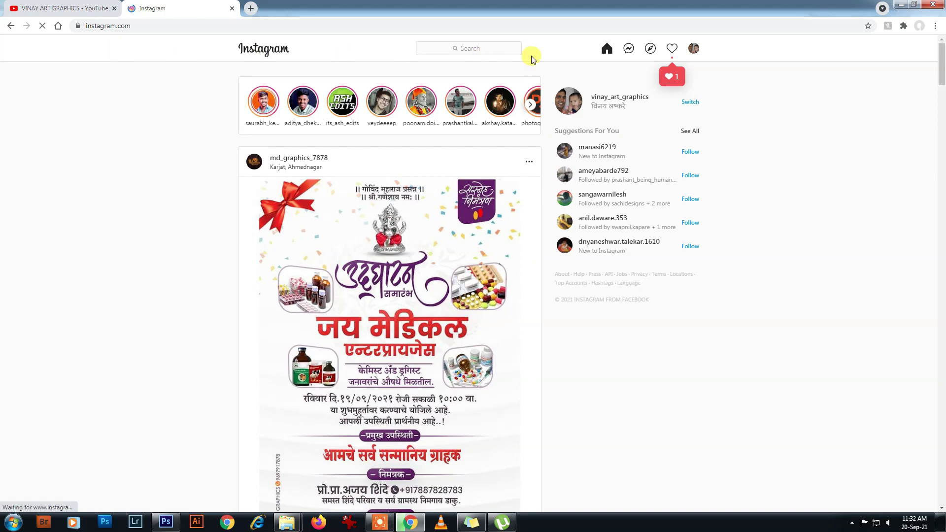
{"action": "left_click", "coordinate": [694, 48]}
{"action": "left_click", "coordinate": [626, 71]}
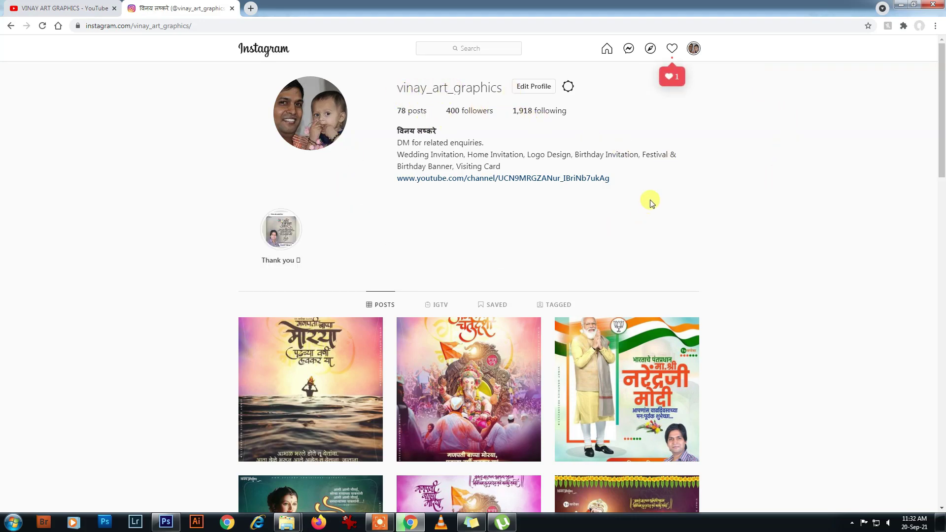
- Scroll through the profile's grid of festival and birthday banner posts
{"action": "scroll", "coordinate": [650, 202], "scroll_direction": "down", "scroll_amount": 4}
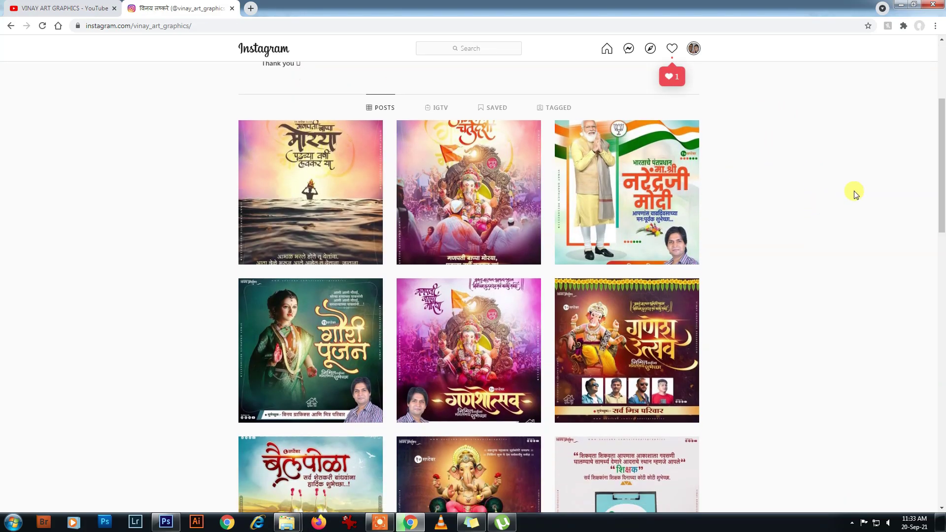
{"action": "left_click_drag", "start_coordinate": [941, 175], "coordinate": [942, 323]}
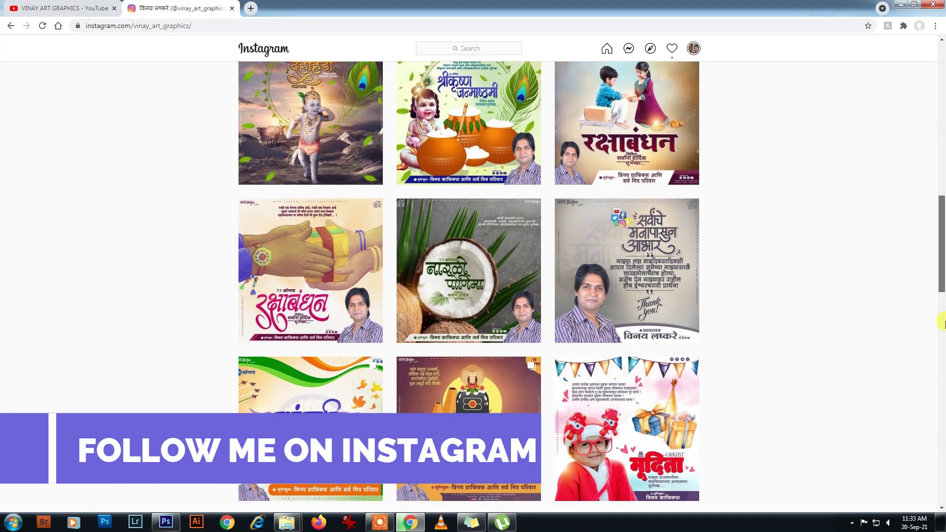
{"action": "scroll", "coordinate": [863, 274], "scroll_direction": "down", "scroll_amount": 1}
{"action": "scroll", "coordinate": [860, 271], "scroll_direction": "down", "scroll_amount": 1}
{"action": "scroll", "coordinate": [858, 269], "scroll_direction": "down", "scroll_amount": 1}
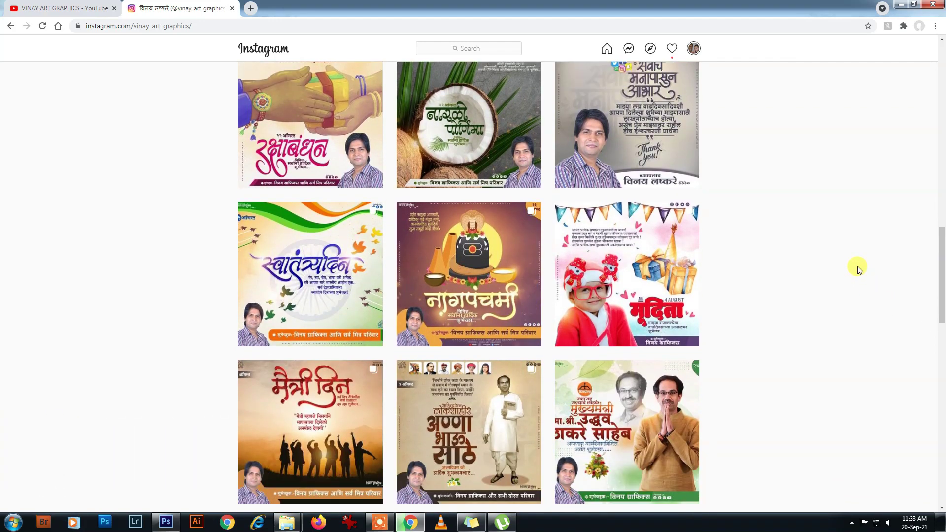
{"action": "scroll", "coordinate": [858, 269], "scroll_direction": "down", "scroll_amount": 1}
{"action": "scroll", "coordinate": [858, 266], "scroll_direction": "down", "scroll_amount": 2}
{"action": "scroll", "coordinate": [858, 267], "scroll_direction": "down", "scroll_amount": 2}
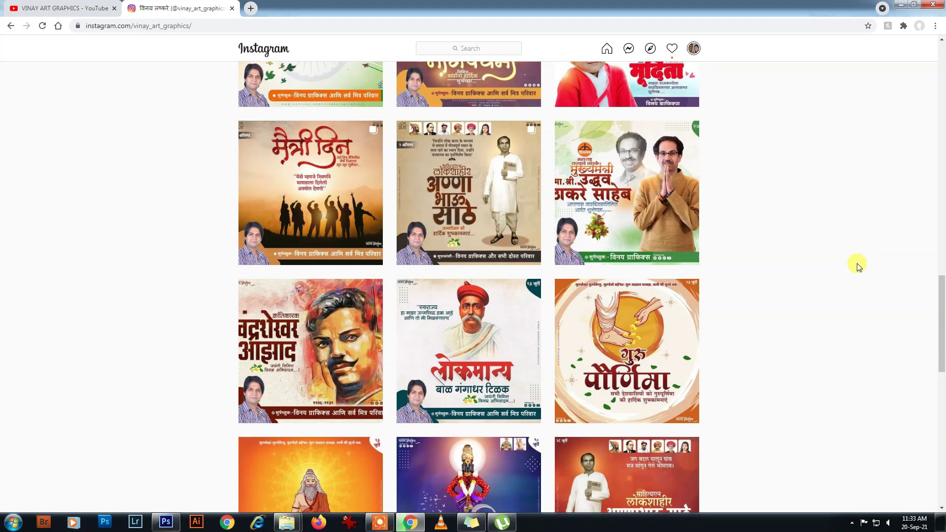
{"action": "scroll", "coordinate": [858, 266], "scroll_direction": "down", "scroll_amount": 1}
{"action": "scroll", "coordinate": [859, 266], "scroll_direction": "down", "scroll_amount": 2}
{"action": "scroll", "coordinate": [858, 266], "scroll_direction": "down", "scroll_amount": 2}
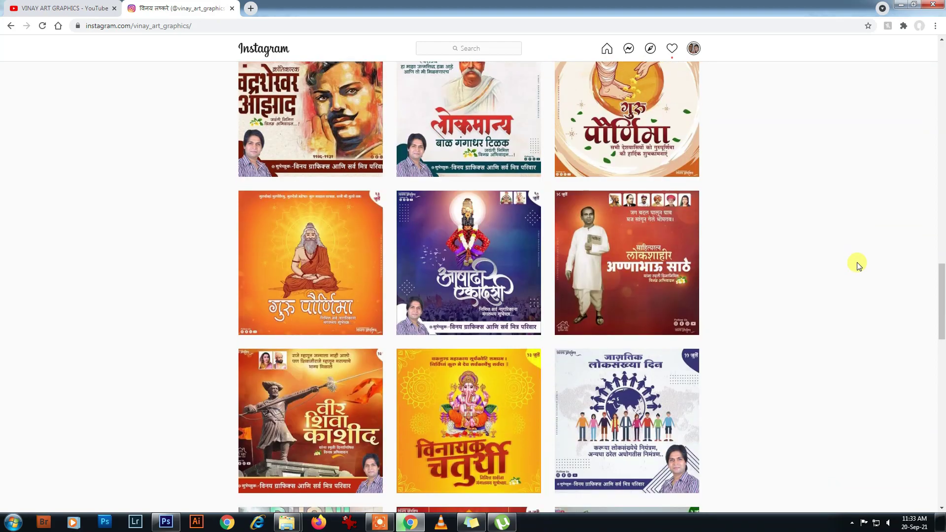
{"action": "scroll", "coordinate": [858, 267], "scroll_direction": "down", "scroll_amount": 3}
{"action": "scroll", "coordinate": [858, 265], "scroll_direction": "down", "scroll_amount": 2}
{"action": "scroll", "coordinate": [858, 265], "scroll_direction": "down", "scroll_amount": 1}
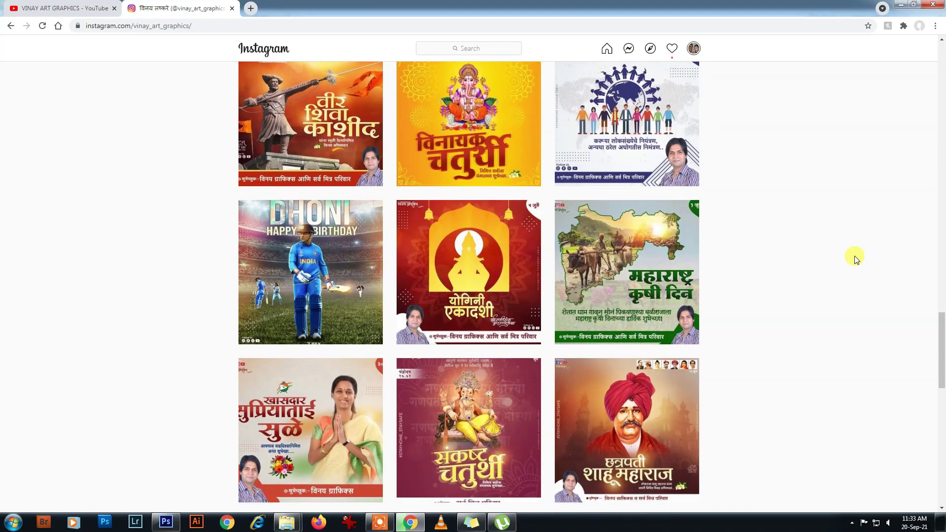
{"action": "scroll", "coordinate": [857, 262], "scroll_direction": "down", "scroll_amount": 3}
{"action": "scroll", "coordinate": [857, 259], "scroll_direction": "down", "scroll_amount": 2}
{"action": "scroll", "coordinate": [840, 247], "scroll_direction": "down", "scroll_amount": 3}
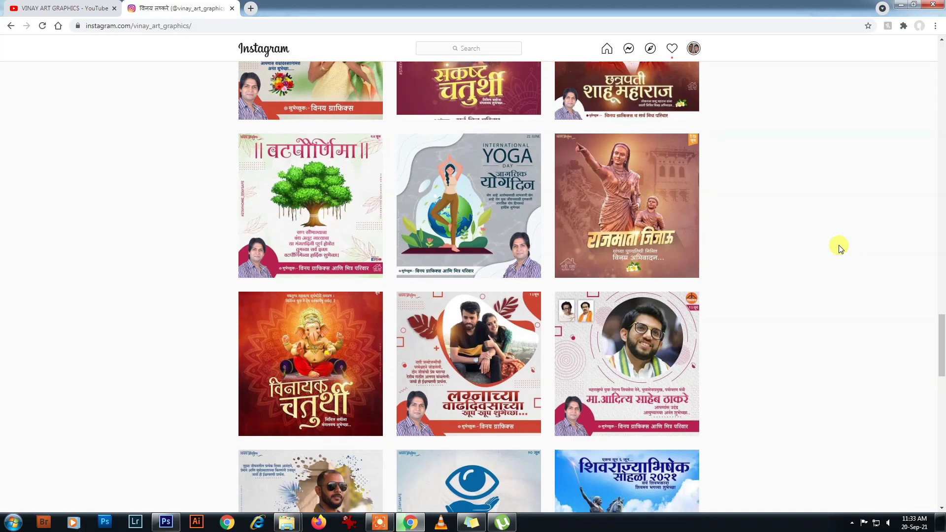
{"action": "scroll", "coordinate": [839, 245], "scroll_direction": "down", "scroll_amount": 3}
{"action": "scroll", "coordinate": [848, 247], "scroll_direction": "down", "scroll_amount": 3}
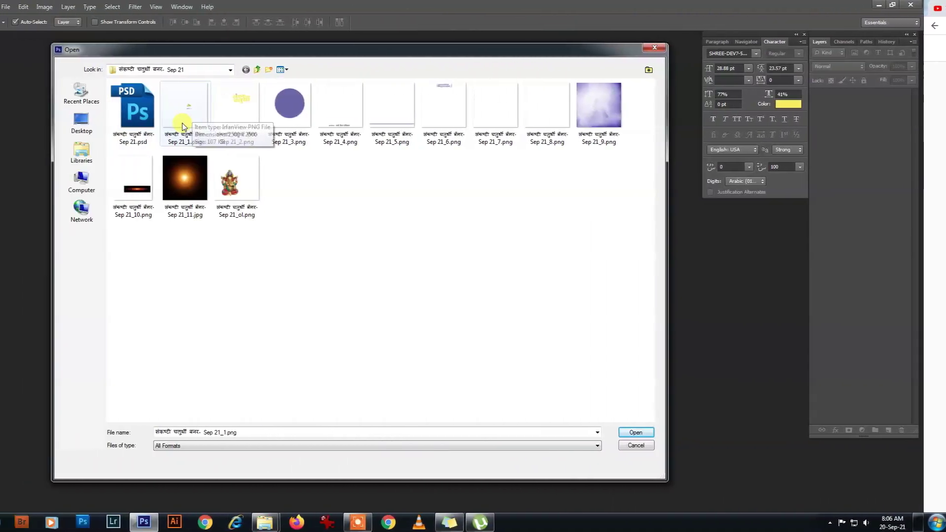
- Open the banner PSD file as a blank canvas and zoom out slightly
{"action": "left_click", "coordinate": [149, 120]}
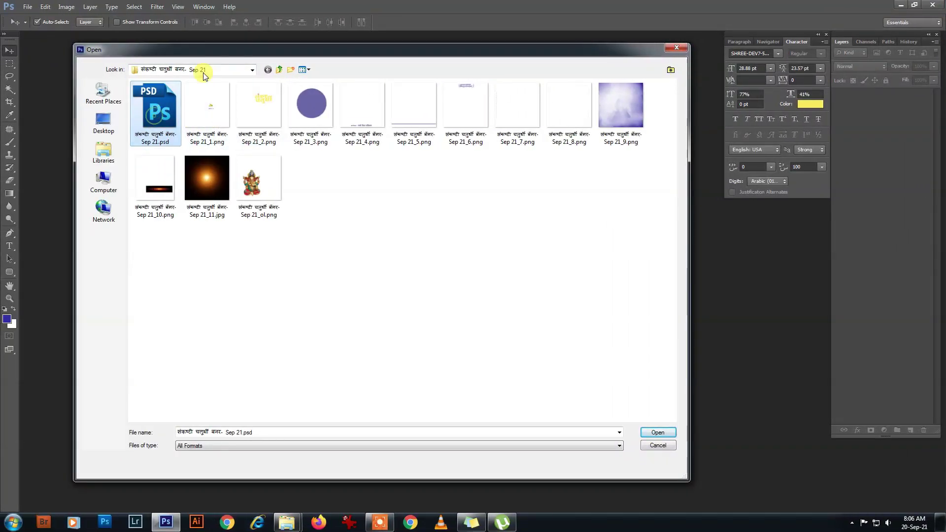
{"action": "left_click", "coordinate": [666, 434]}
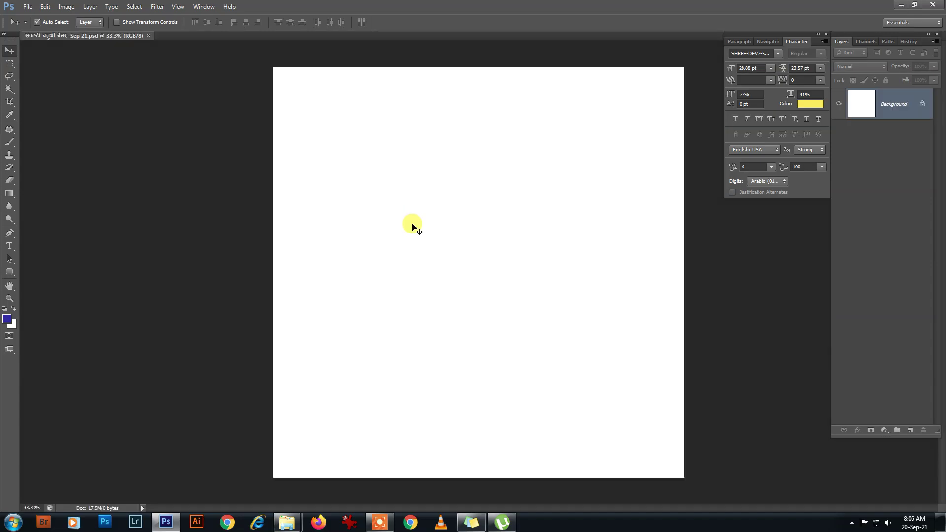
{"action": "mouse_move", "coordinate": [437, 175]}
{"action": "left_mouse_down"}
{"action": "mouse_move", "coordinate": [454, 175]}
{"action": "mouse_move", "coordinate": [446, 183]}
{"action": "left_mouse_up"}
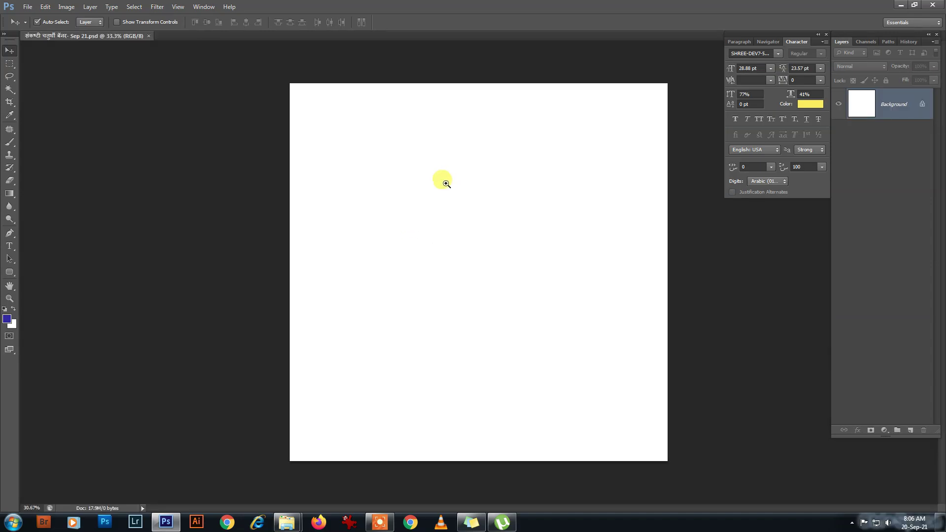
- Preview Sep 21_1.png from the Sep 21 folder in IrfanView
{"action": "left_click", "coordinate": [28, 7]}
{"action": "left_click", "coordinate": [36, 26]}
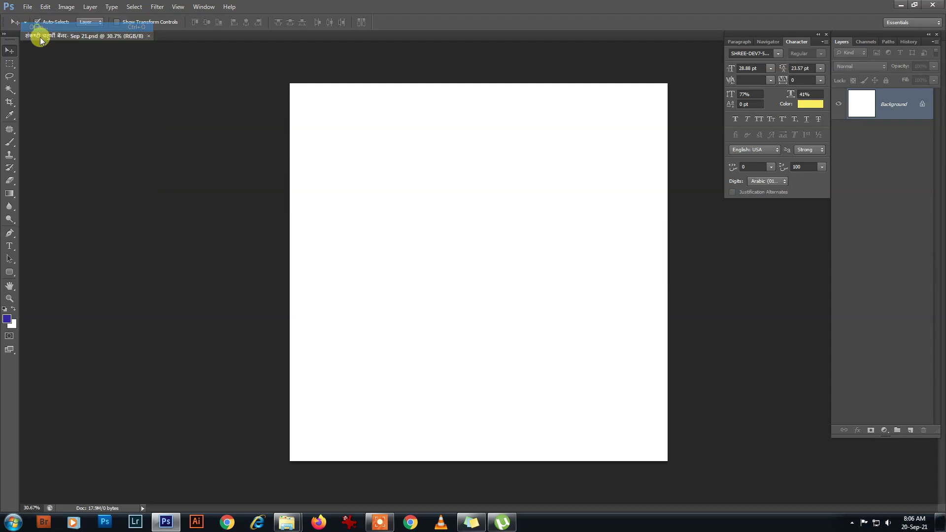
{"action": "right_click", "coordinate": [220, 121]}
{"action": "left_click", "coordinate": [241, 133]}
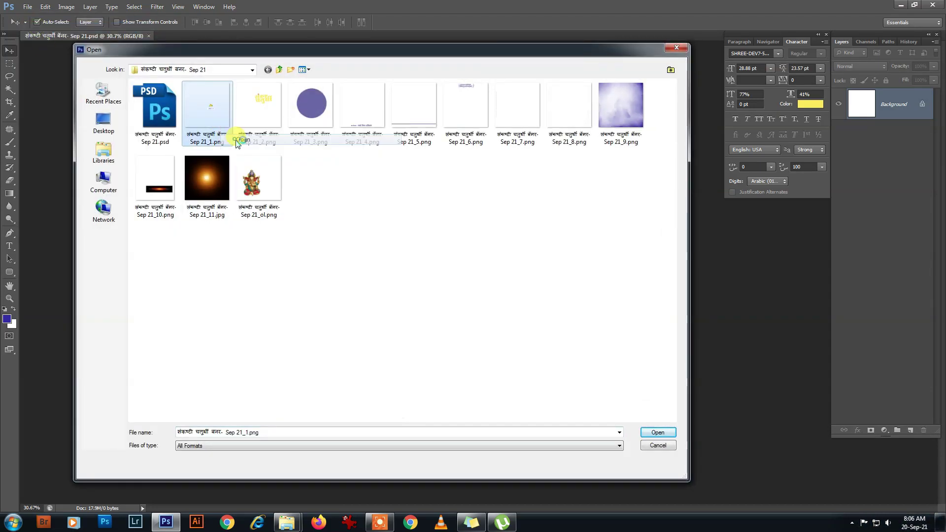
- Step through all thirteen banner images in IrfanView, ending on the Ganesha cutout, then close it
{"action": "scroll", "coordinate": [240, 124], "scroll_direction": "down", "scroll_amount": 1}
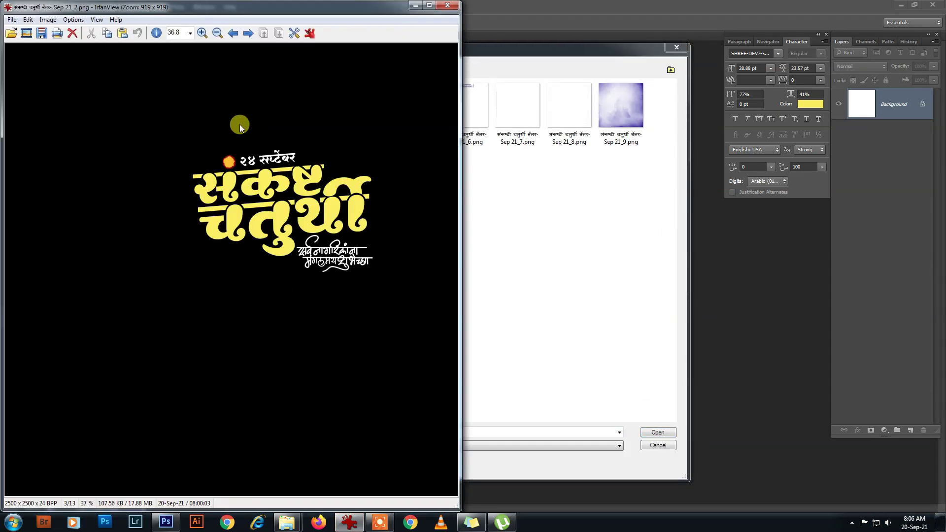
{"action": "scroll", "coordinate": [240, 124], "scroll_direction": "down", "scroll_amount": 1}
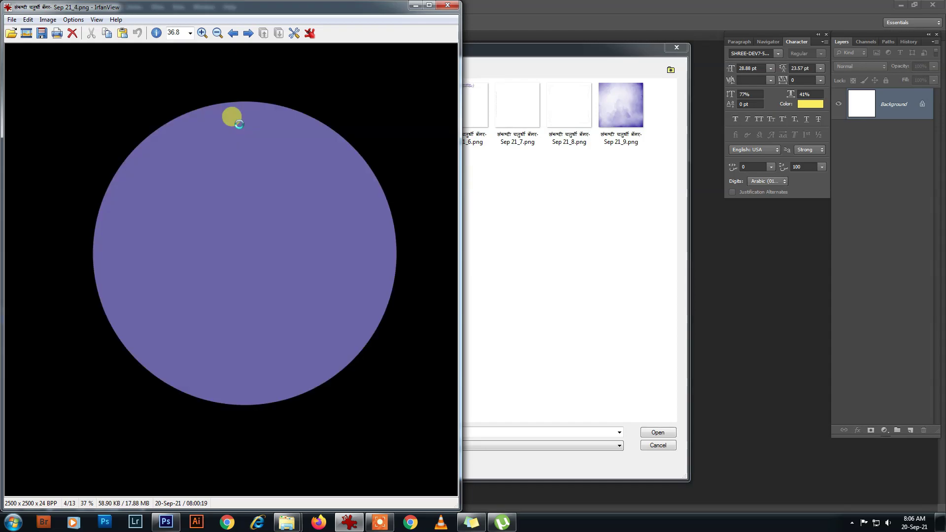
{"action": "scroll", "coordinate": [240, 125], "scroll_direction": "down", "scroll_amount": 1}
{"action": "scroll", "coordinate": [240, 124], "scroll_direction": "down", "scroll_amount": 1}
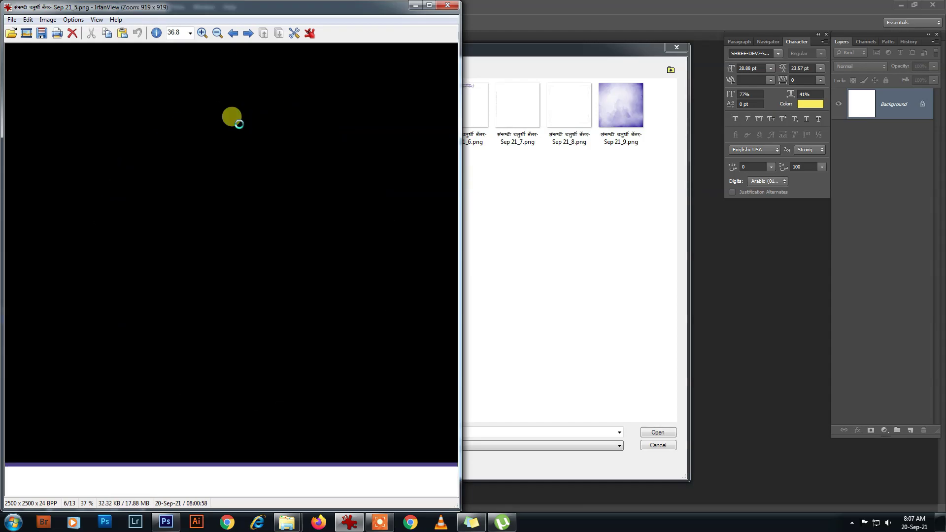
{"action": "scroll", "coordinate": [240, 124], "scroll_direction": "down", "scroll_amount": 1}
{"action": "scroll", "coordinate": [239, 124], "scroll_direction": "down", "scroll_amount": 1}
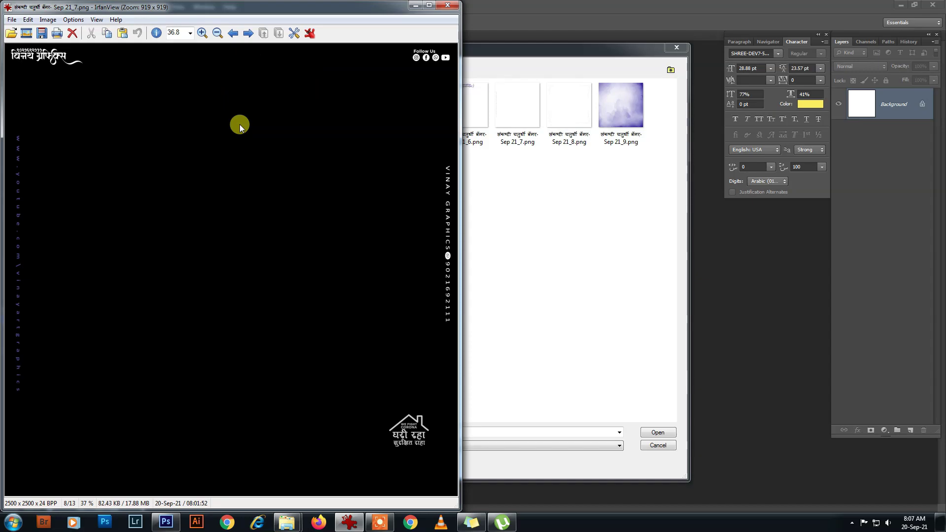
{"action": "scroll", "coordinate": [240, 124], "scroll_direction": "down", "scroll_amount": 1}
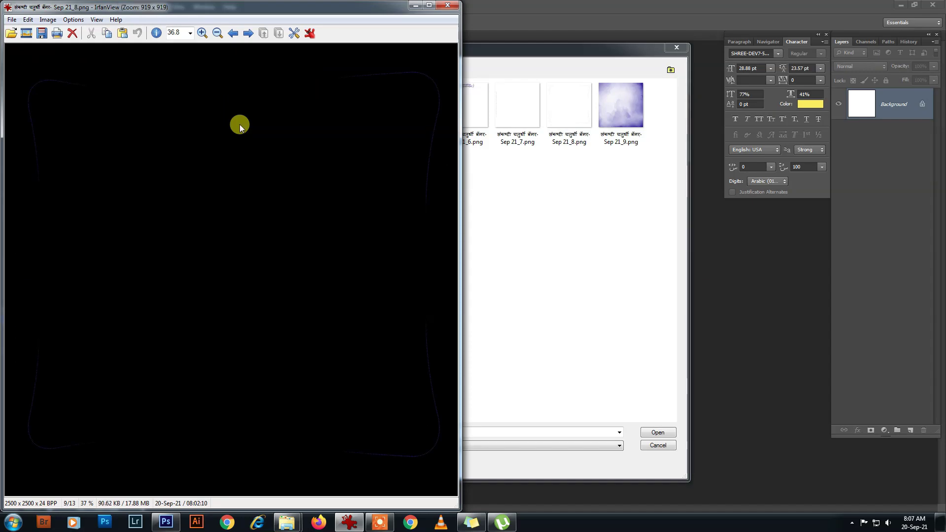
{"action": "scroll", "coordinate": [239, 124], "scroll_direction": "down", "scroll_amount": 1}
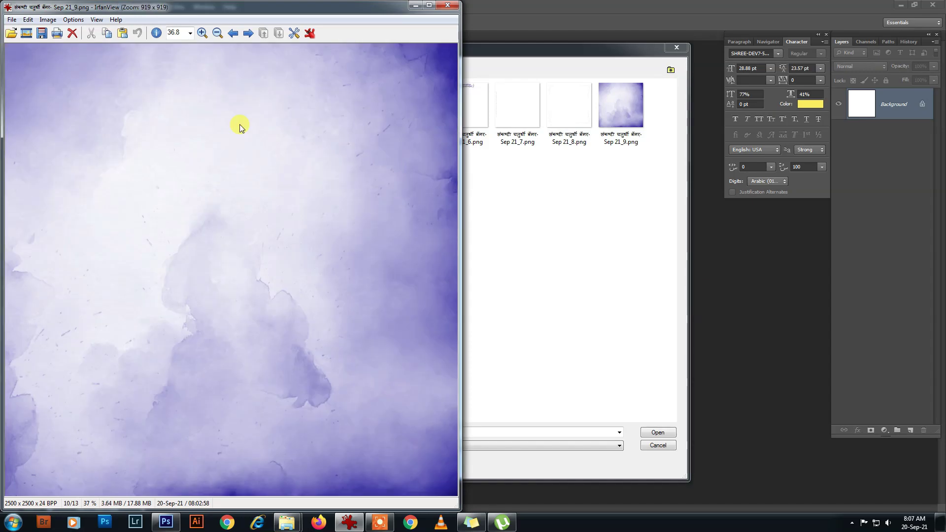
{"action": "scroll", "coordinate": [240, 124], "scroll_direction": "down", "scroll_amount": 1}
{"action": "scroll", "coordinate": [240, 124], "scroll_direction": "down", "scroll_amount": 1}
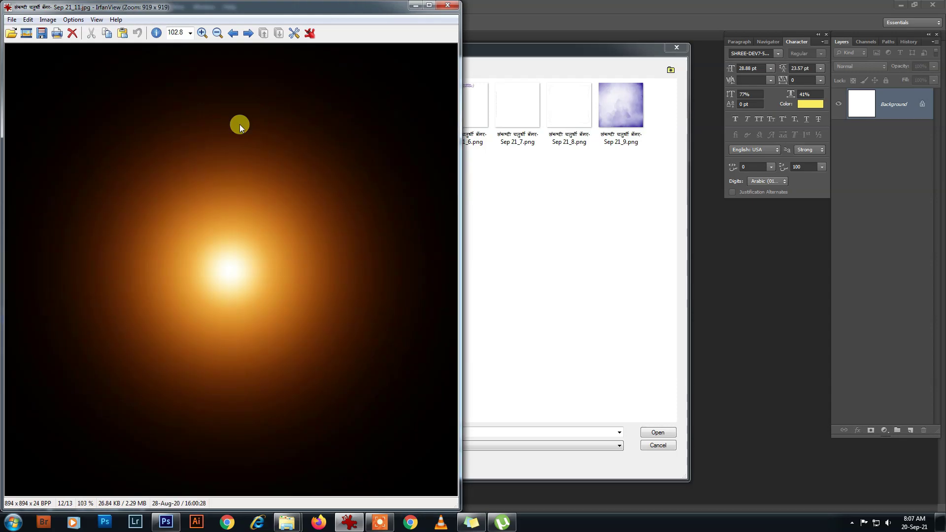
{"action": "scroll", "coordinate": [239, 125], "scroll_direction": "down", "scroll_amount": 1}
{"action": "scroll", "coordinate": [240, 124], "scroll_direction": "down", "scroll_amount": 1}
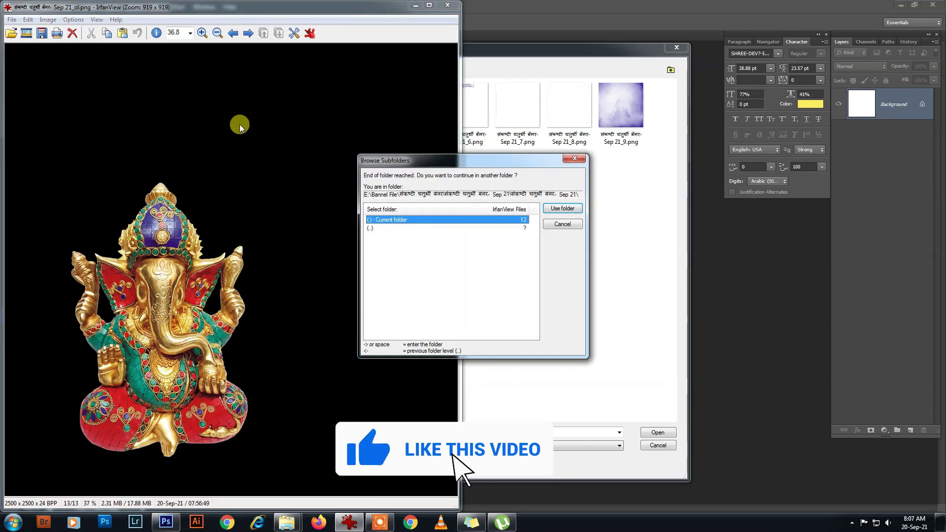
{"action": "key", "text": "Escape"}
{"action": "key", "text": "Escape"}
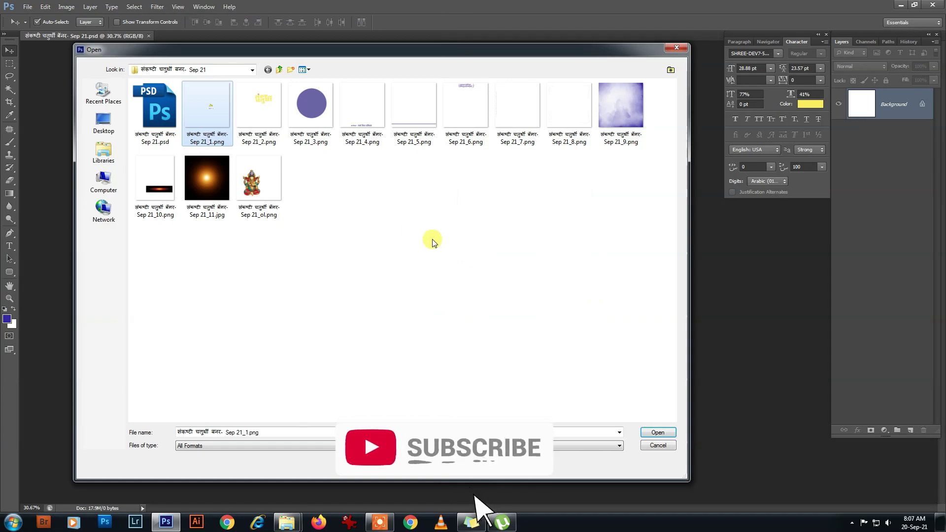
- Bring the purple watercolour Sep 21_9.png into the banner PSD as Layer 1
{"action": "left_click", "coordinate": [385, 239]}
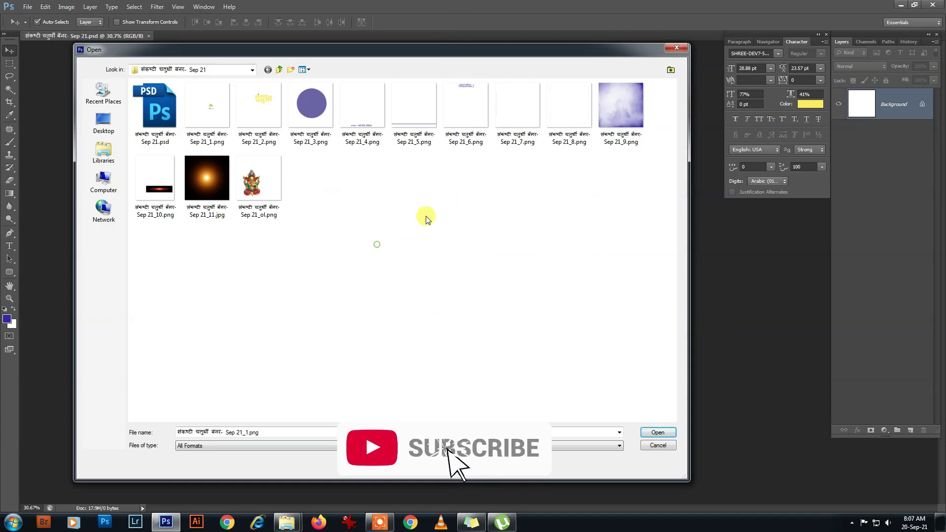
{"action": "left_click", "coordinate": [611, 119]}
{"action": "left_click", "coordinate": [658, 432]}
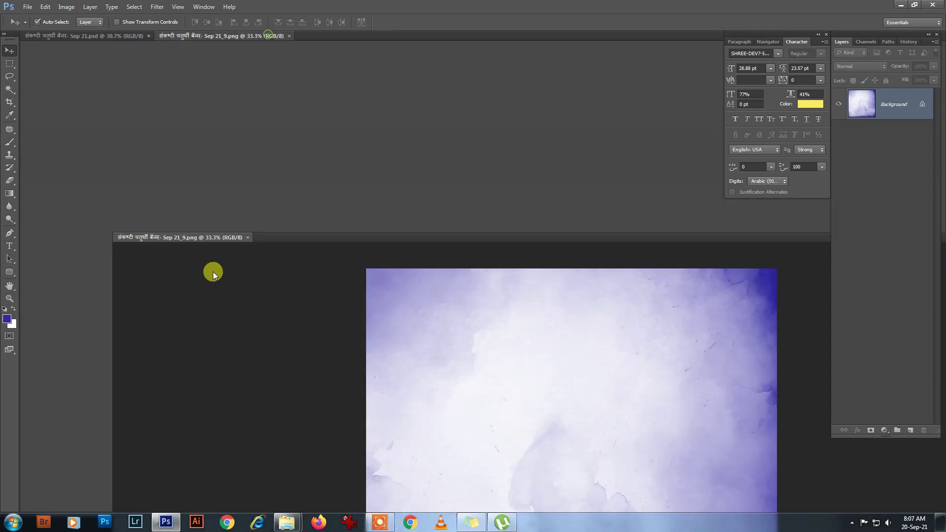
{"action": "left_click_drag", "start_coordinate": [273, 30], "coordinate": [217, 303]}
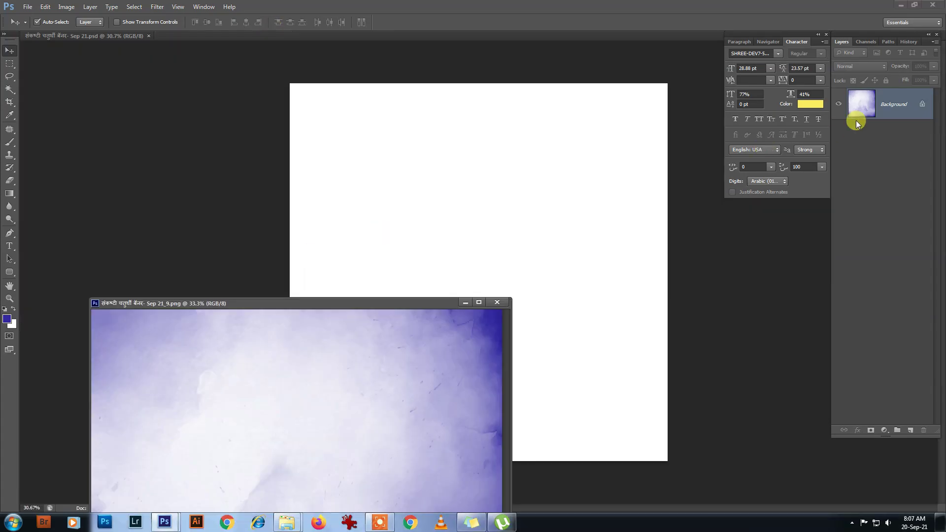
{"action": "left_click_drag", "start_coordinate": [867, 111], "coordinate": [502, 286]}
{"action": "left_click", "coordinate": [497, 303]}
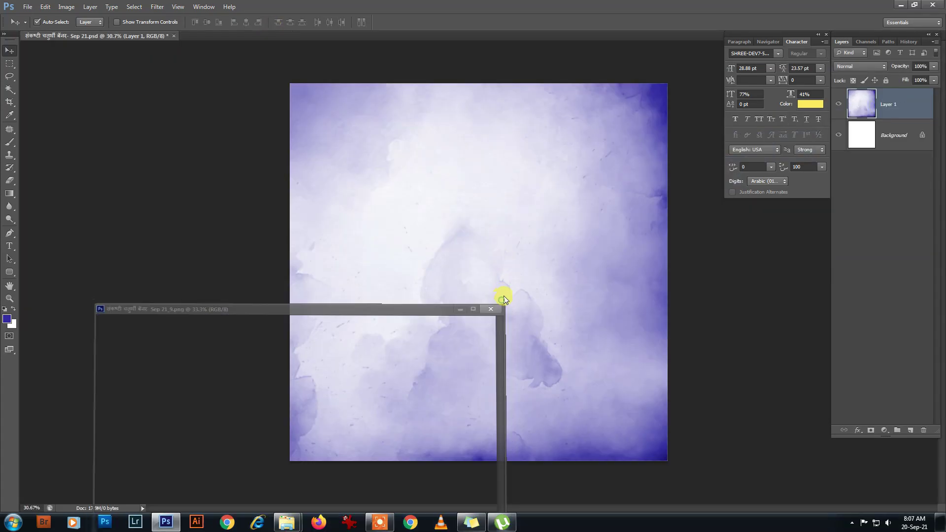
{"action": "left_click", "coordinate": [532, 259]}
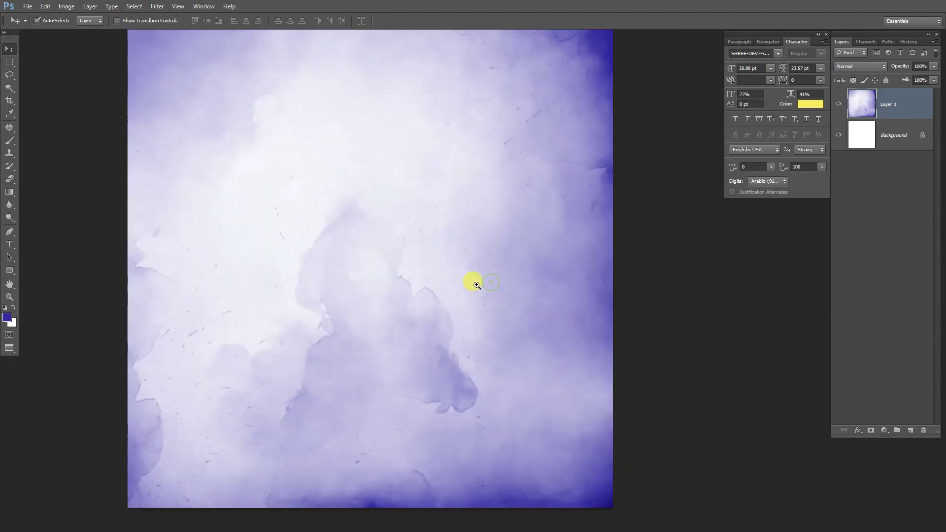
{"action": "left_click", "coordinate": [477, 285], "text": "alt"}
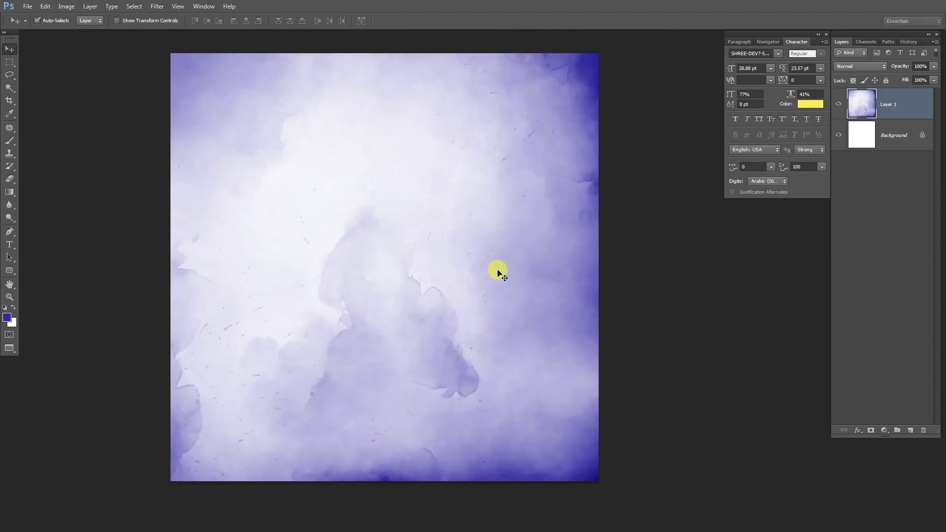
{"action": "left_click", "coordinate": [27, 7]}
- Bring the purple circle from Sep 21_3.png into the banner as Layer 2
{"action": "left_click", "coordinate": [40, 26]}
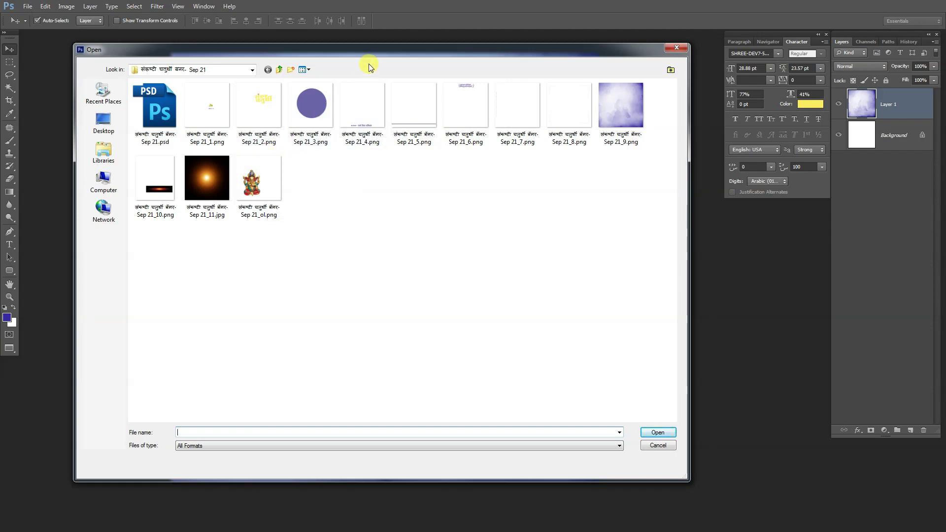
{"action": "left_click_drag", "start_coordinate": [372, 54], "coordinate": [361, 92]}
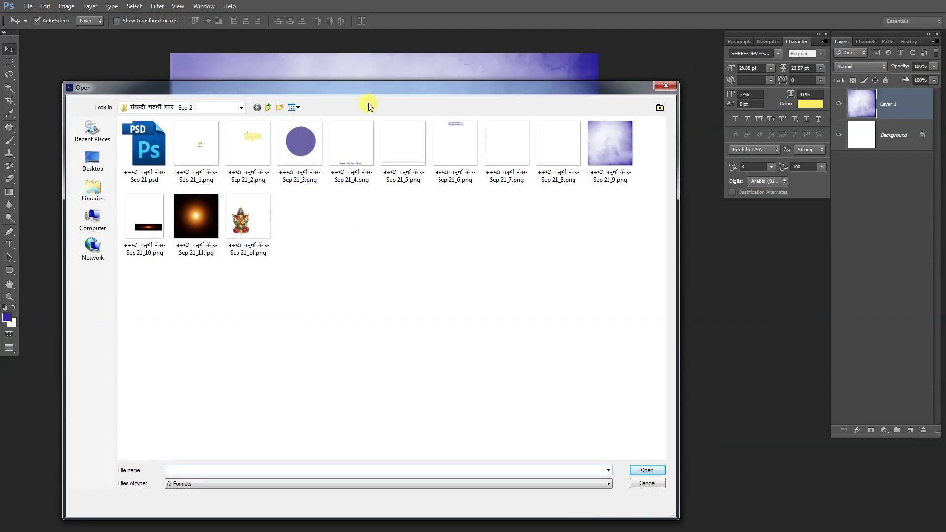
{"action": "left_click", "coordinate": [293, 155]}
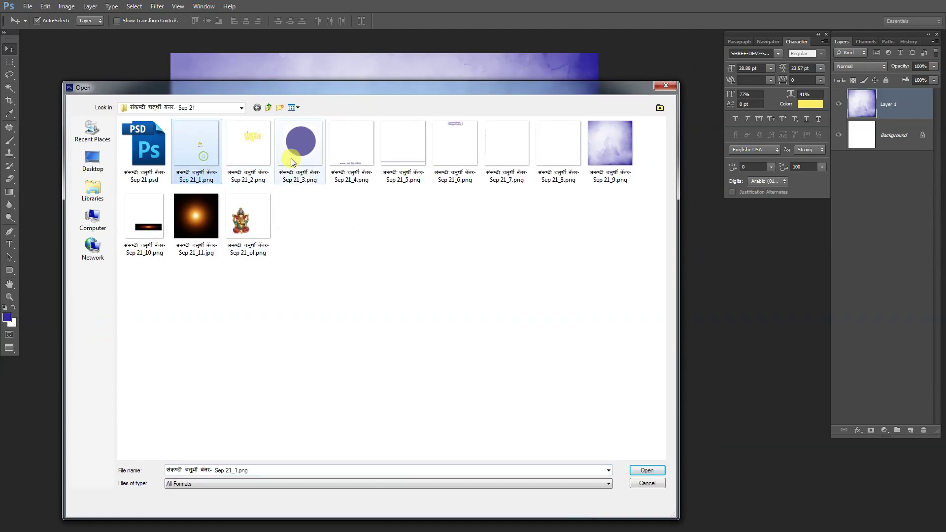
{"action": "left_click", "coordinate": [645, 471]}
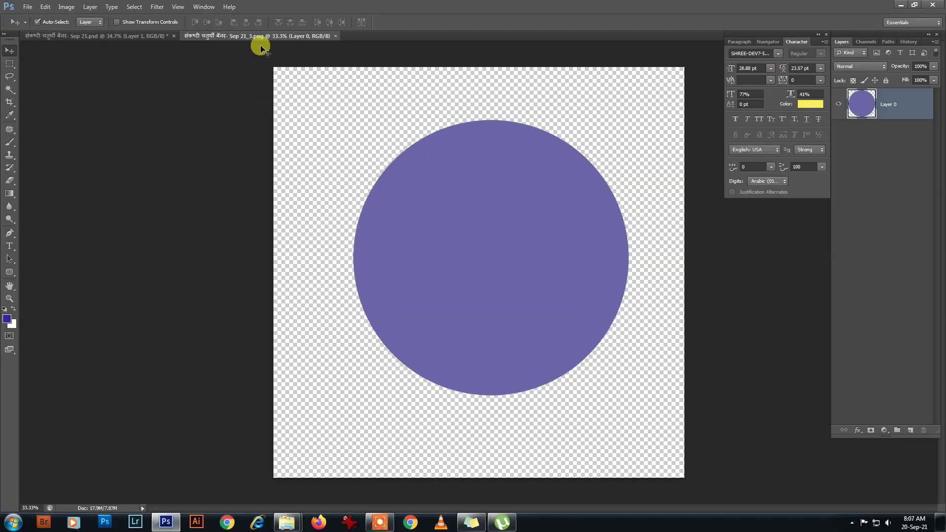
{"action": "left_click_drag", "start_coordinate": [262, 48], "coordinate": [298, 292]}
{"action": "left_click_drag", "start_coordinate": [862, 104], "coordinate": [512, 303]}
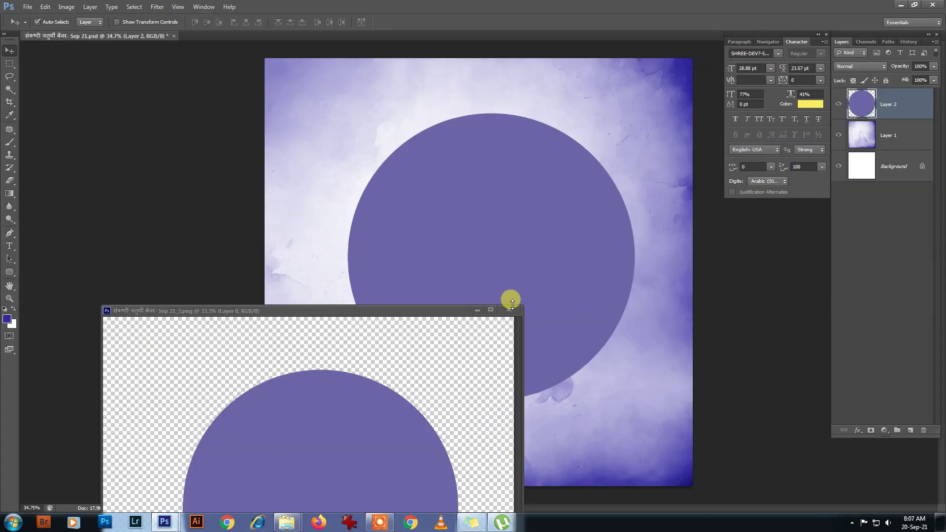
{"action": "left_click", "coordinate": [510, 310]}
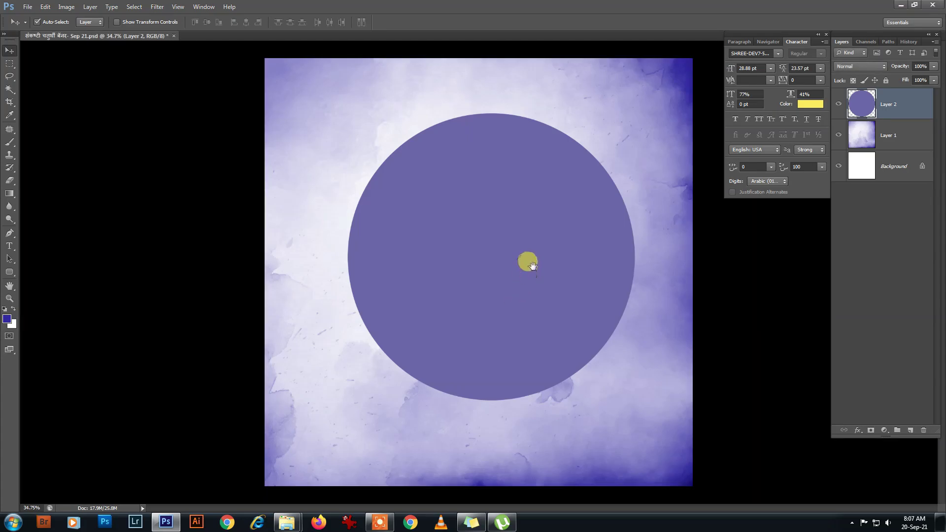
{"action": "left_click_drag", "start_coordinate": [532, 266], "coordinate": [539, 264]}
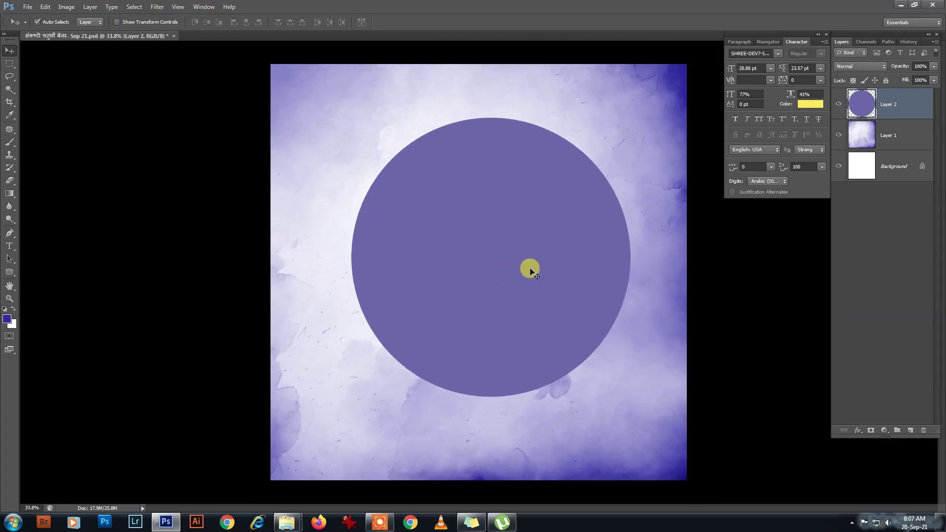
- Load the purple circle as a selection and expand it slightly
{"action": "key", "text": "f"}
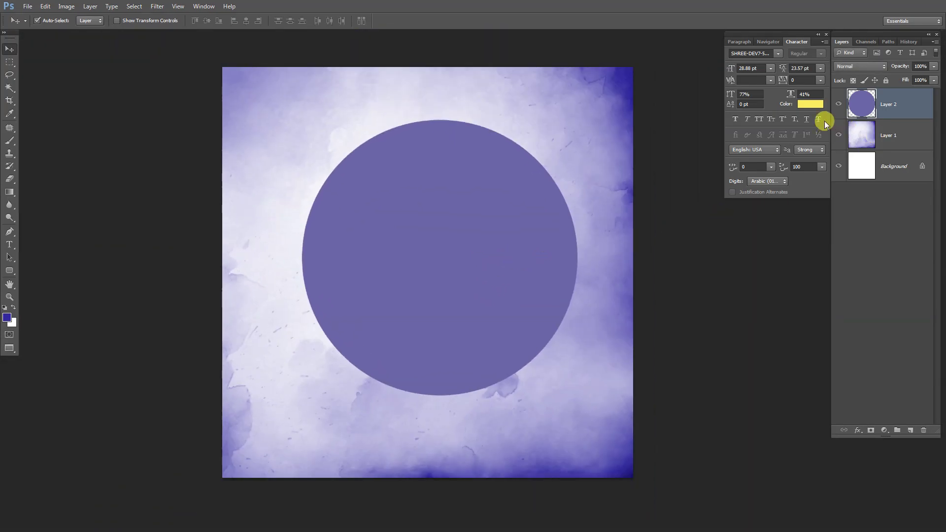
{"action": "left_click", "coordinate": [839, 104]}
{"action": "left_click", "coordinate": [867, 108], "text": "ctrl"}
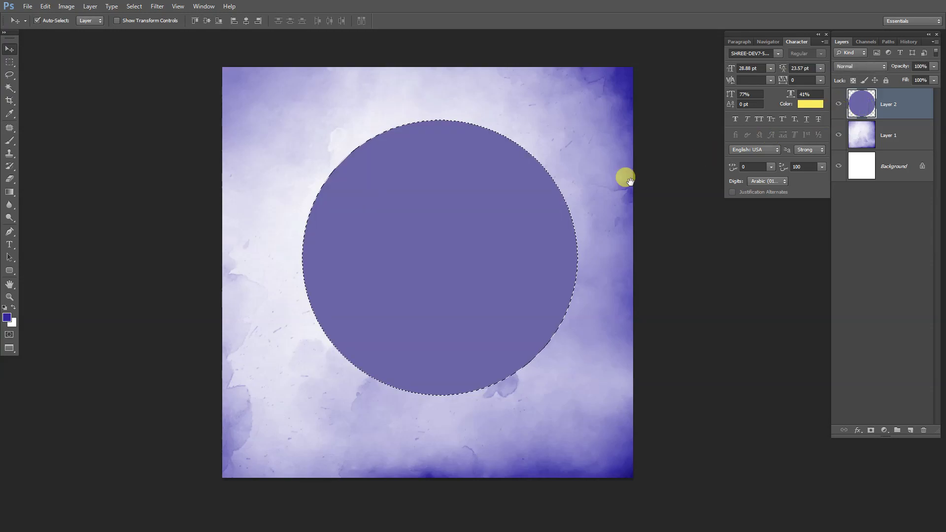
{"action": "scroll", "coordinate": [549, 200], "scroll_direction": "up", "scroll_amount": 1}
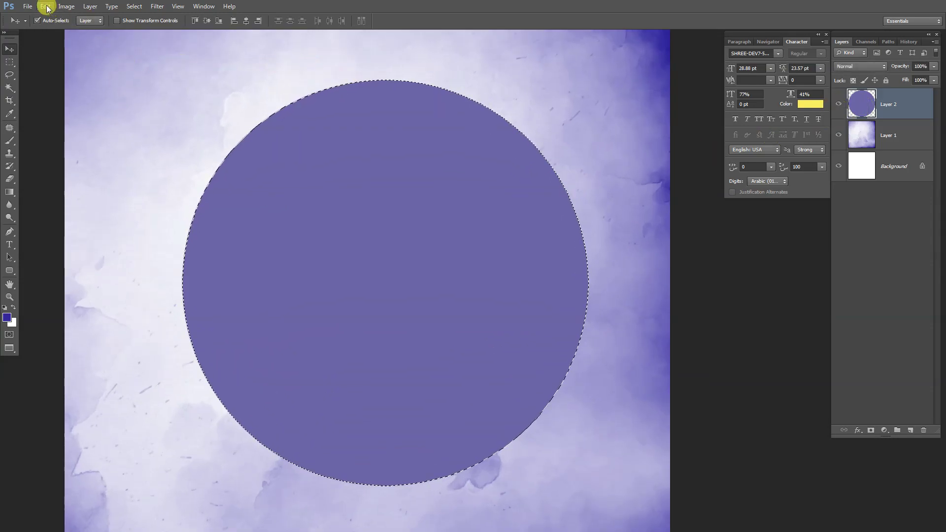
{"action": "left_click", "coordinate": [45, 6]}
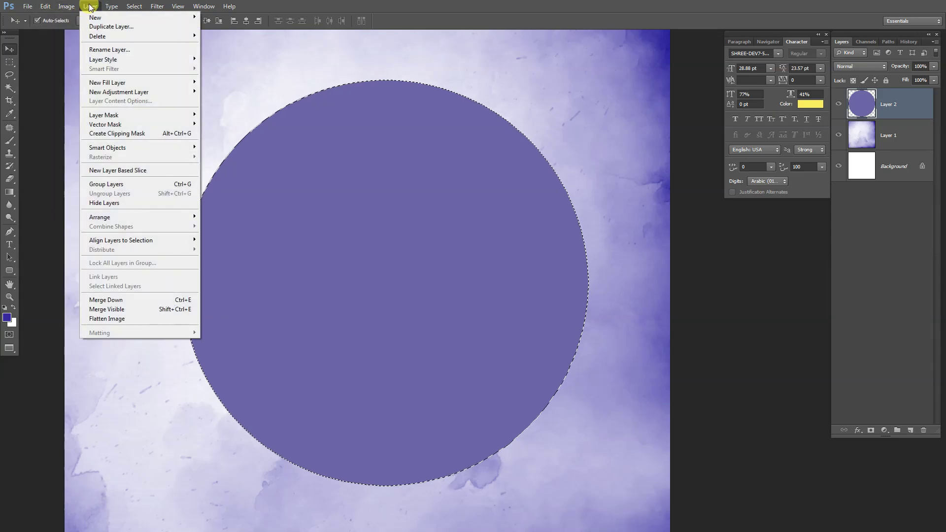
{"action": "mouse_move", "coordinate": [142, 114]}
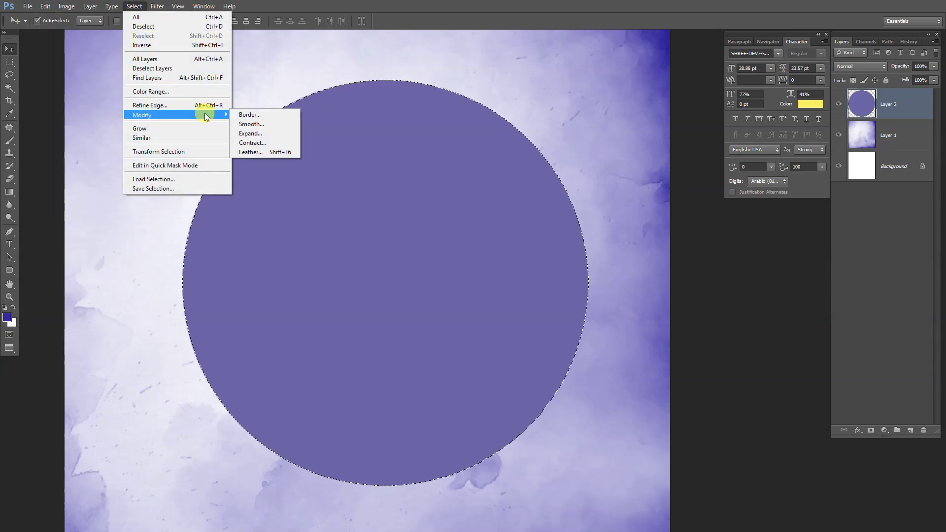
{"action": "left_click", "coordinate": [261, 135]}
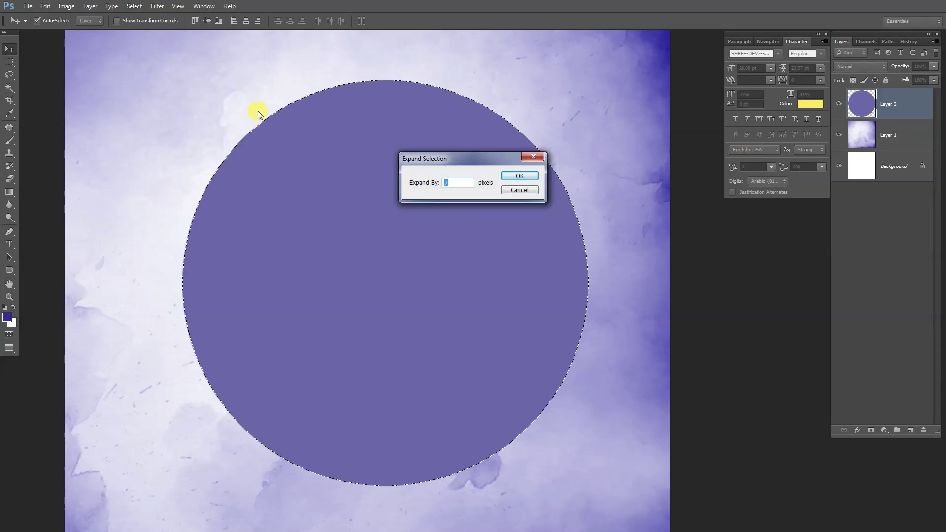
{"action": "key", "text": "Return"}
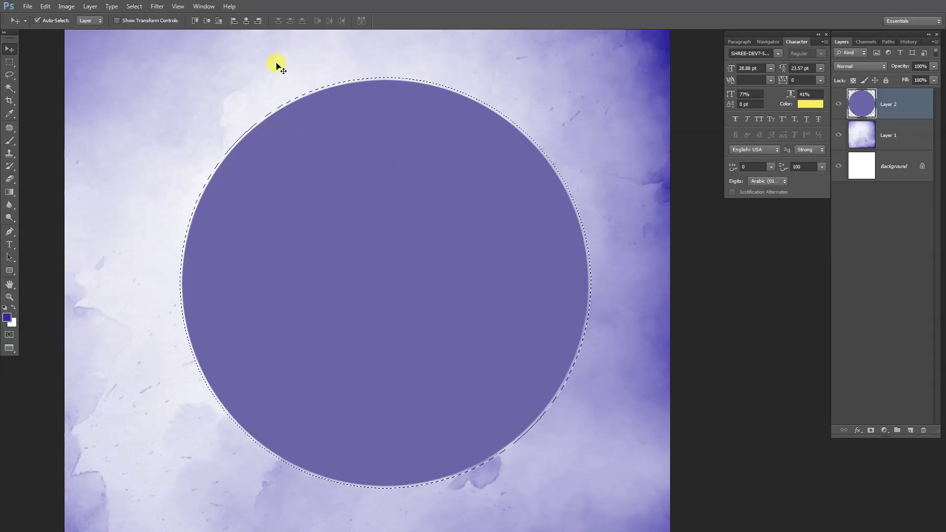
- Fill a new layer above Layer 1 with white inside the expanded selection, then deselect
{"action": "left_click", "coordinate": [893, 150]}
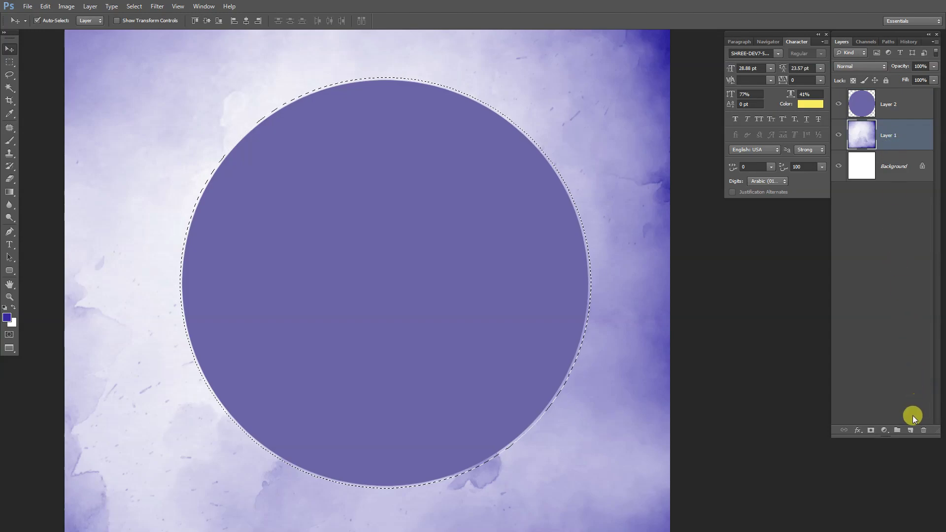
{"action": "left_click", "coordinate": [911, 432]}
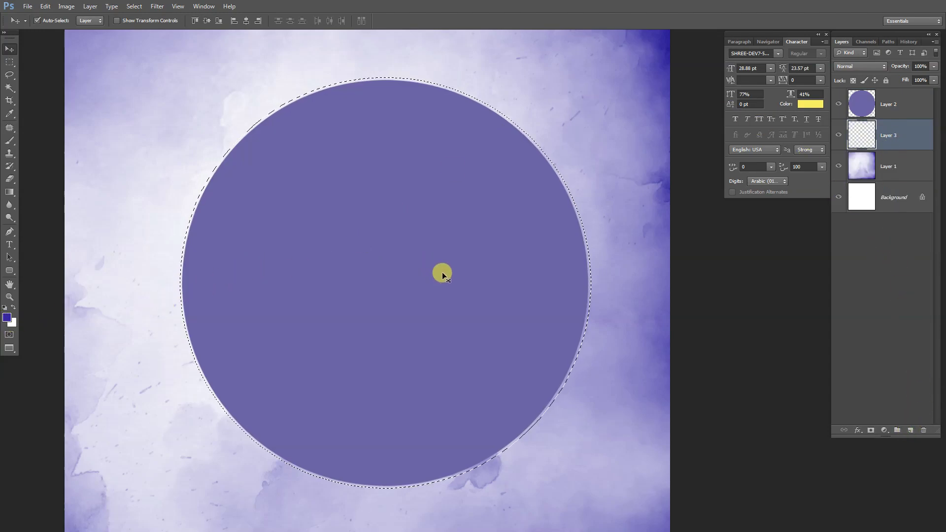
{"action": "key", "text": "ctrl+BackSpace"}
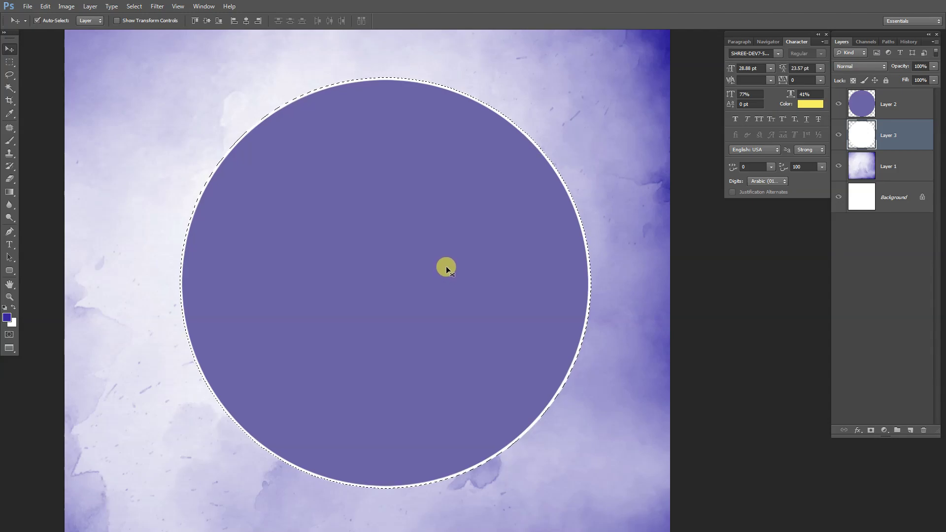
{"action": "key", "text": "ctrl+d"}
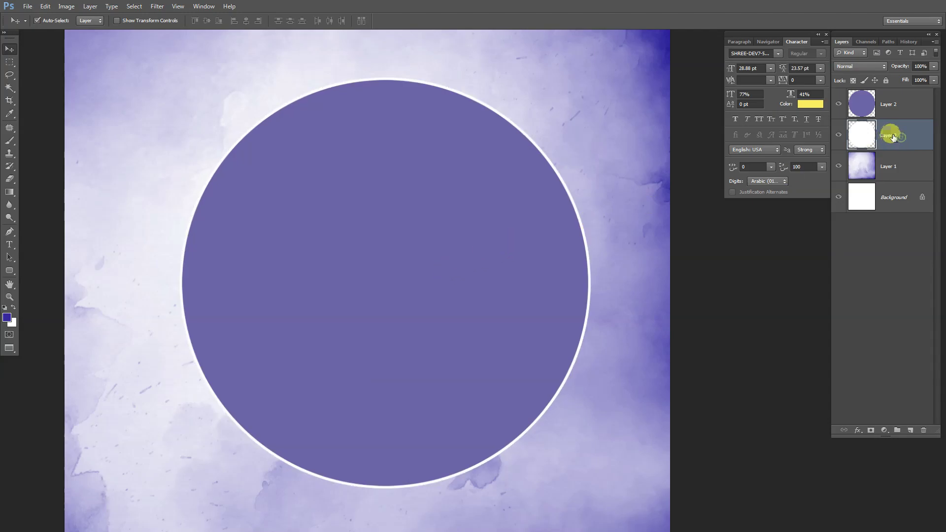
{"action": "double_click", "coordinate": [893, 137]}
- Give the white rim layer a soft drop shadow at 62% opacity and 4 px distance
{"action": "left_click", "coordinate": [560, 296]}
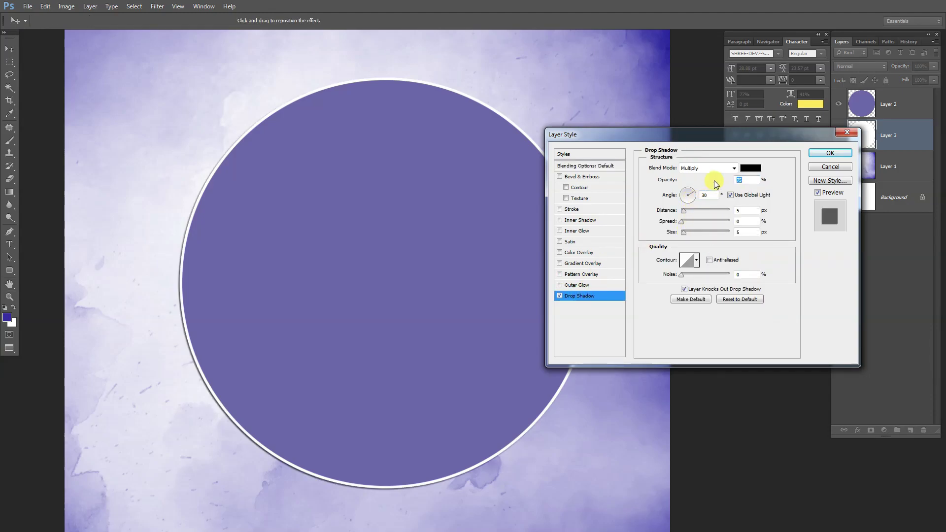
{"action": "left_click_drag", "start_coordinate": [716, 184], "coordinate": [710, 185]}
{"action": "mouse_move", "coordinate": [686, 240]}
{"action": "left_mouse_down"}
{"action": "mouse_move", "coordinate": [695, 235]}
{"action": "mouse_move", "coordinate": [693, 212]}
{"action": "mouse_move", "coordinate": [684, 215]}
{"action": "left_mouse_up"}
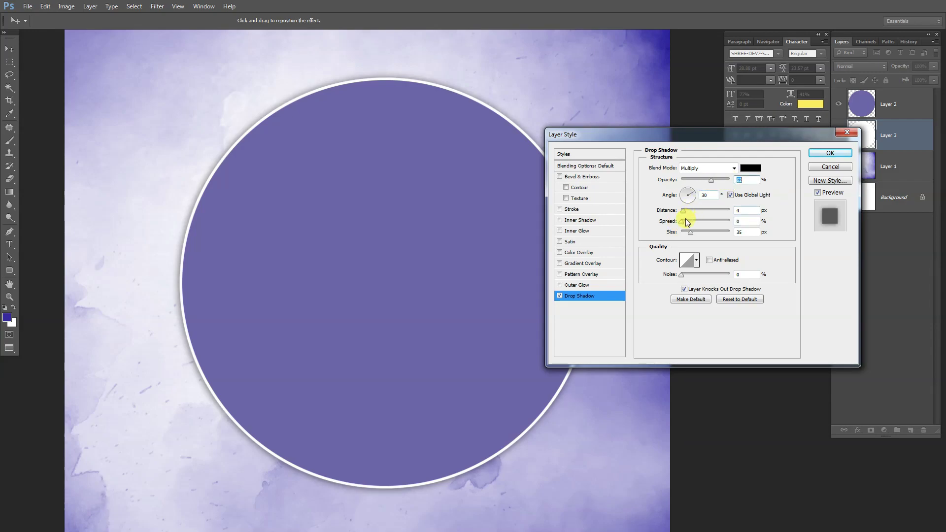
{"action": "mouse_move", "coordinate": [688, 222]}
{"action": "left_mouse_down"}
{"action": "mouse_move", "coordinate": [710, 221]}
{"action": "mouse_move", "coordinate": [675, 224]}
{"action": "mouse_move", "coordinate": [688, 231]}
{"action": "left_mouse_up"}
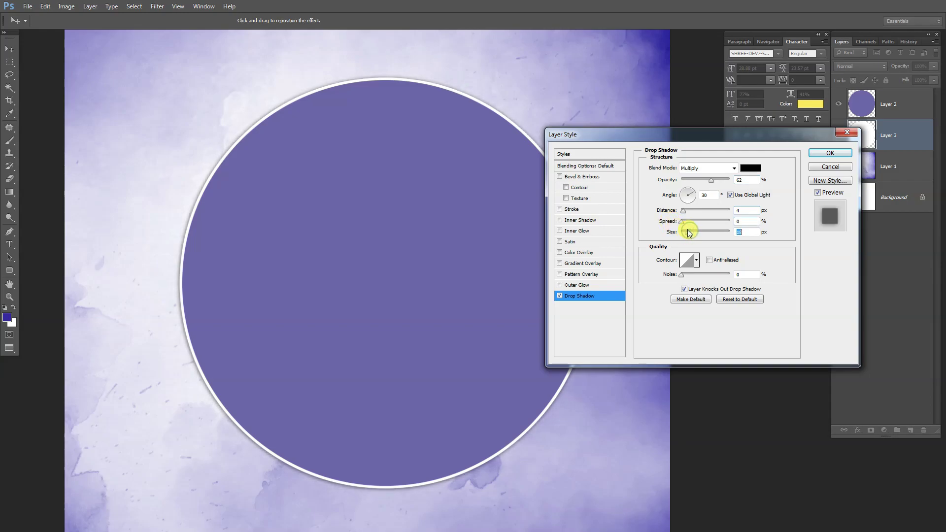
{"action": "left_click", "coordinate": [824, 156]}
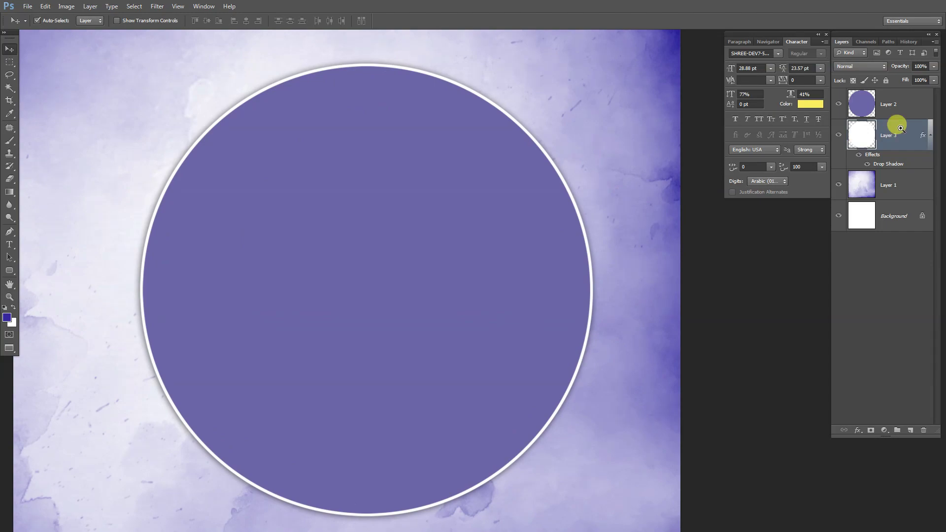
- Lock the circle layer's transparent pixels and set the foreground to dark purple 4d487b
{"action": "left_click", "coordinate": [907, 108]}
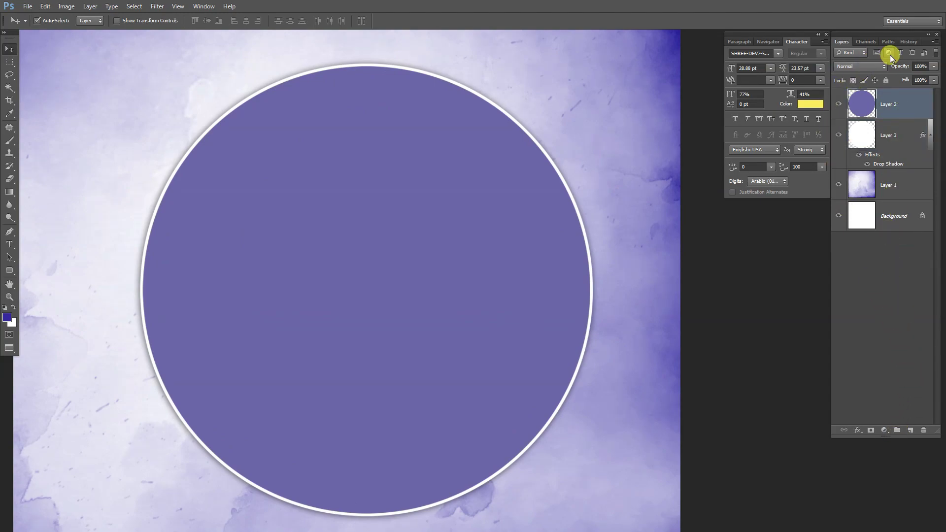
{"action": "left_click", "coordinate": [853, 80]}
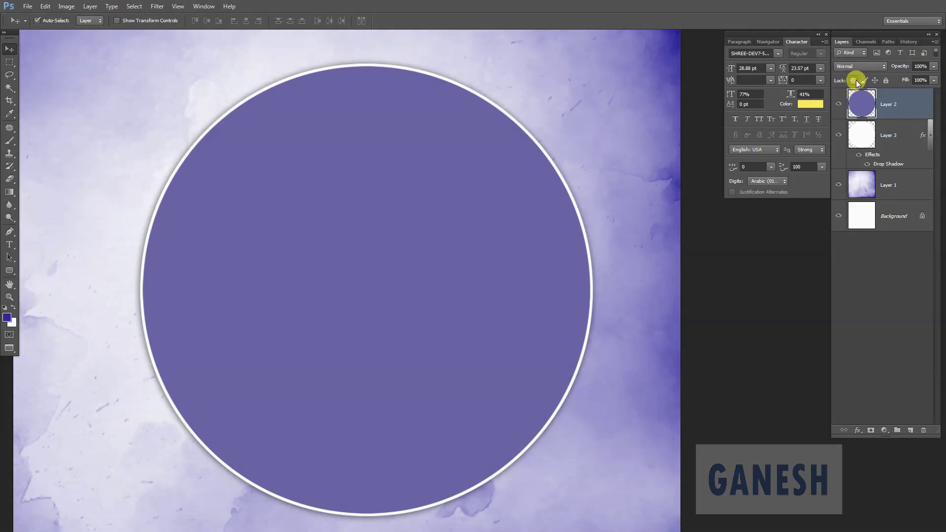
{"action": "left_click", "coordinate": [11, 318]}
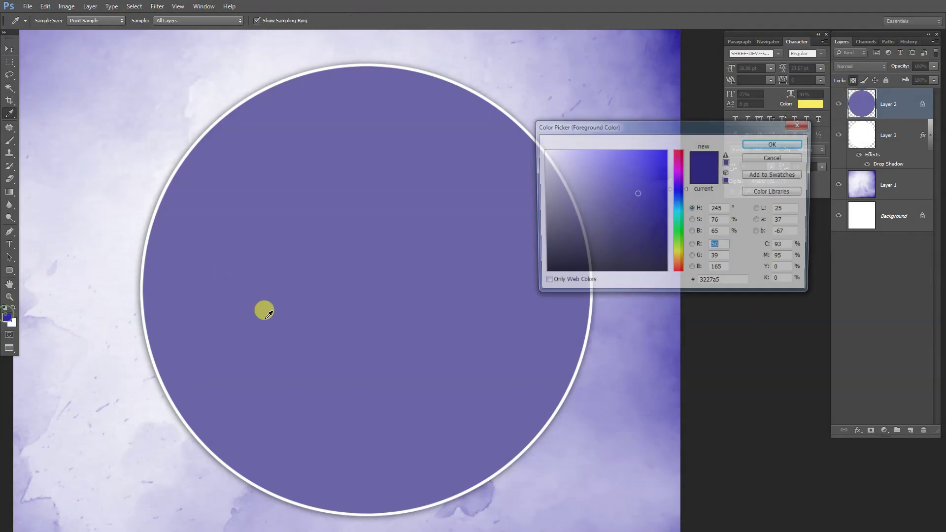
{"action": "left_click", "coordinate": [270, 408]}
{"action": "left_click_drag", "start_coordinate": [594, 217], "coordinate": [593, 214]}
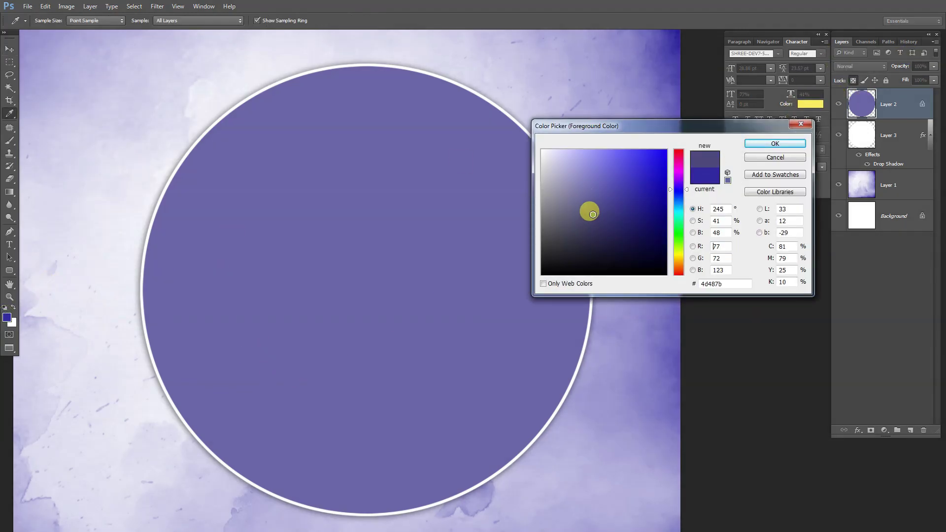
{"action": "left_click", "coordinate": [775, 143]}
- Shade the circle's lower half with a dark purple gradient drawn upward
{"action": "key", "text": "g"}
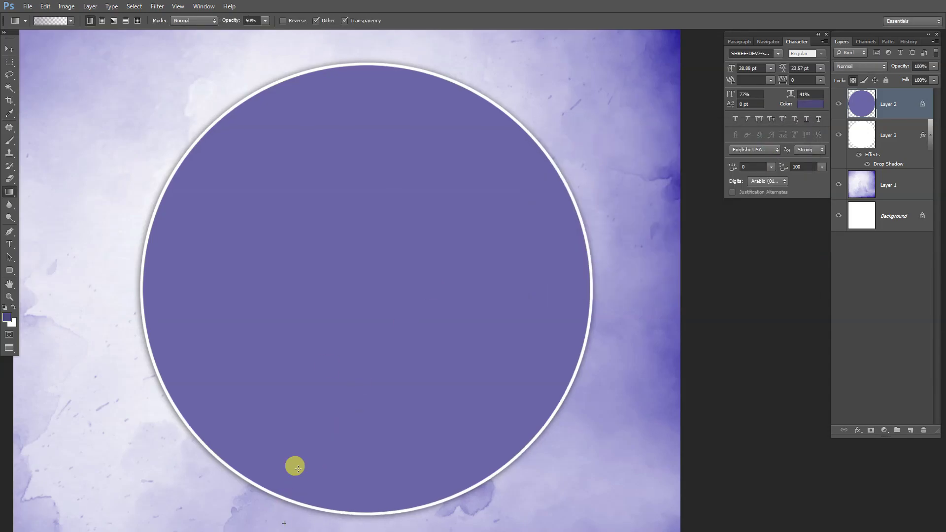
{"action": "left_click_drag", "start_coordinate": [294, 465], "coordinate": [389, 217]}
{"action": "key", "text": "ctrl+minus"}
{"action": "key", "text": "ctrl+minus"}
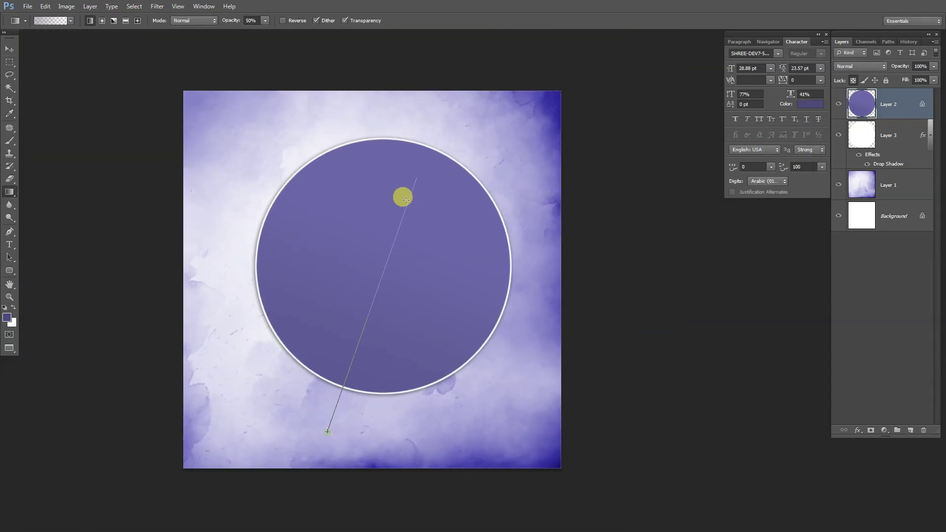
{"action": "left_click_drag", "start_coordinate": [328, 433], "coordinate": [401, 196]}
{"action": "left_click_drag", "start_coordinate": [345, 412], "coordinate": [355, 377]}
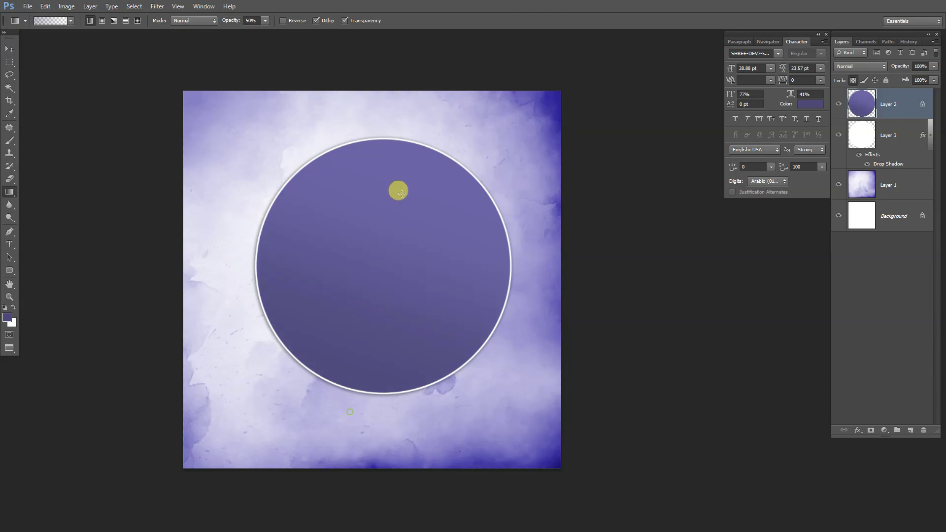
{"action": "left_click_drag", "start_coordinate": [393, 260], "coordinate": [455, 248]}
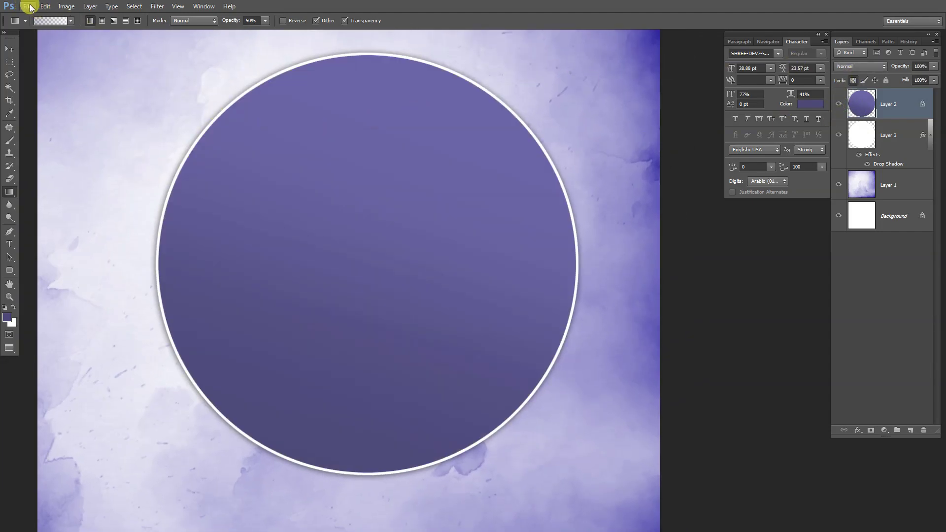
- Bring the Ganesha idol cutout into the banner as Layer 4 over the purple circle
{"action": "left_click", "coordinate": [28, 7]}
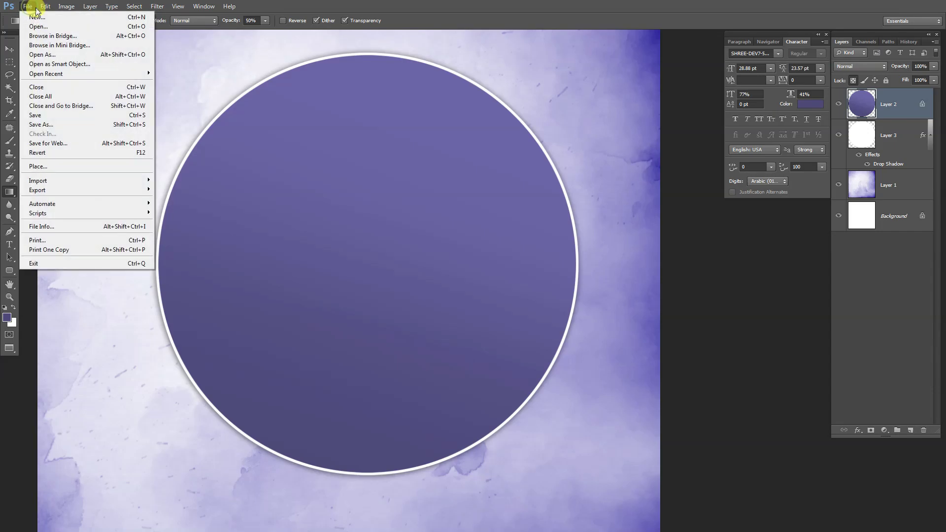
{"action": "left_click", "coordinate": [38, 28]}
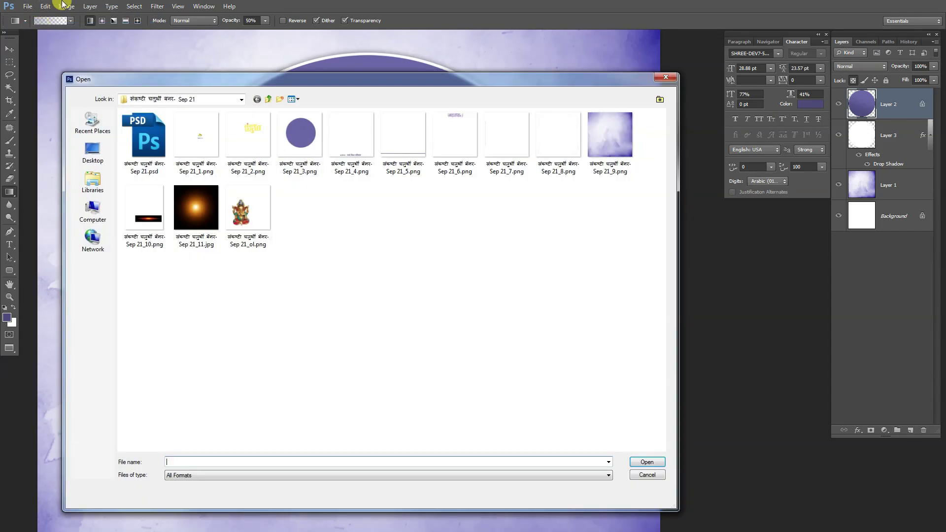
{"action": "left_click", "coordinate": [231, 211]}
{"action": "left_click", "coordinate": [652, 463]}
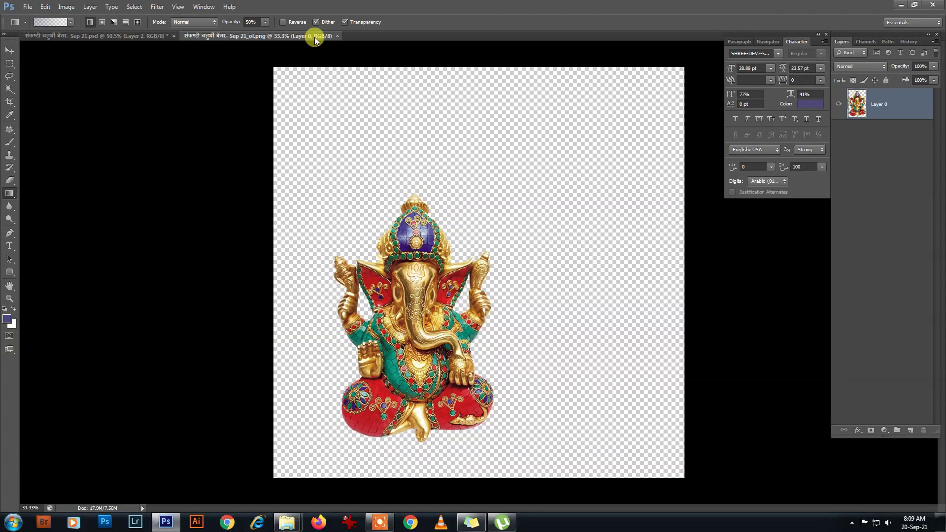
{"action": "left_click_drag", "start_coordinate": [312, 36], "coordinate": [256, 335]}
{"action": "mouse_move", "coordinate": [874, 105]}
{"action": "left_mouse_down"}
{"action": "mouse_move", "coordinate": [427, 256]}
{"action": "mouse_move", "coordinate": [892, 98]}
{"action": "mouse_move", "coordinate": [434, 284]}
{"action": "left_mouse_up"}
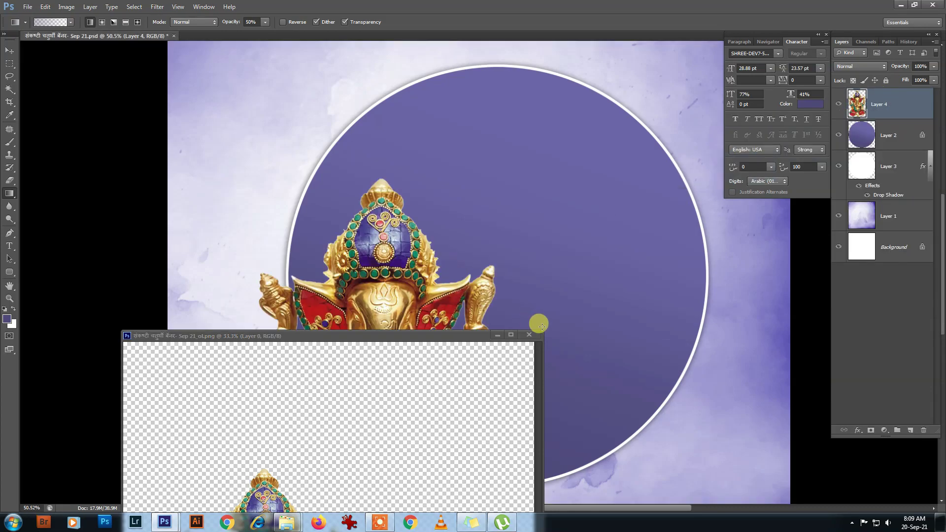
{"action": "left_click", "coordinate": [530, 335]}
{"action": "mouse_move", "coordinate": [539, 289]}
{"action": "left_mouse_down"}
{"action": "mouse_move", "coordinate": [483, 312]}
{"action": "mouse_move", "coordinate": [483, 257]}
{"action": "left_mouse_up"}
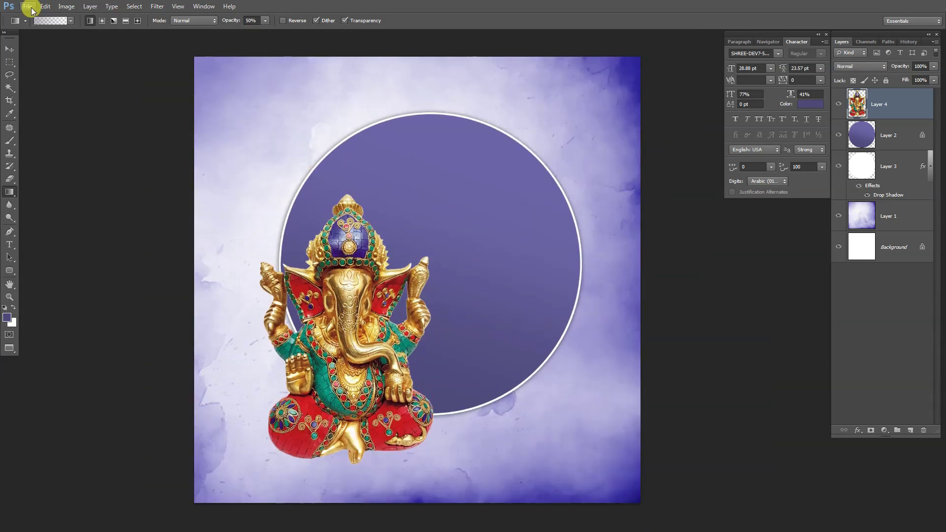
{"action": "left_click", "coordinate": [27, 6]}
{"action": "left_click", "coordinate": [31, 26]}
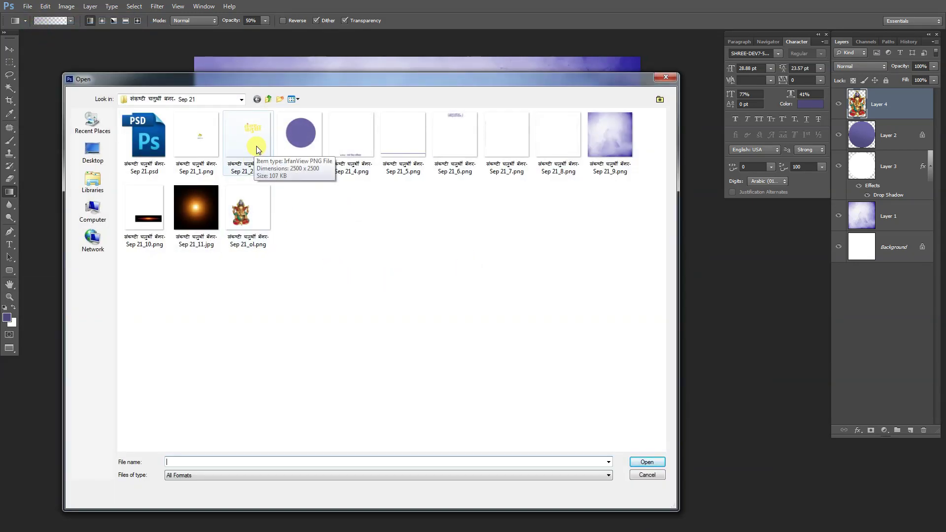
- Place the yellow title from Sep 21_2.png onto the banner as Layer 5
{"action": "left_click", "coordinate": [256, 143]}
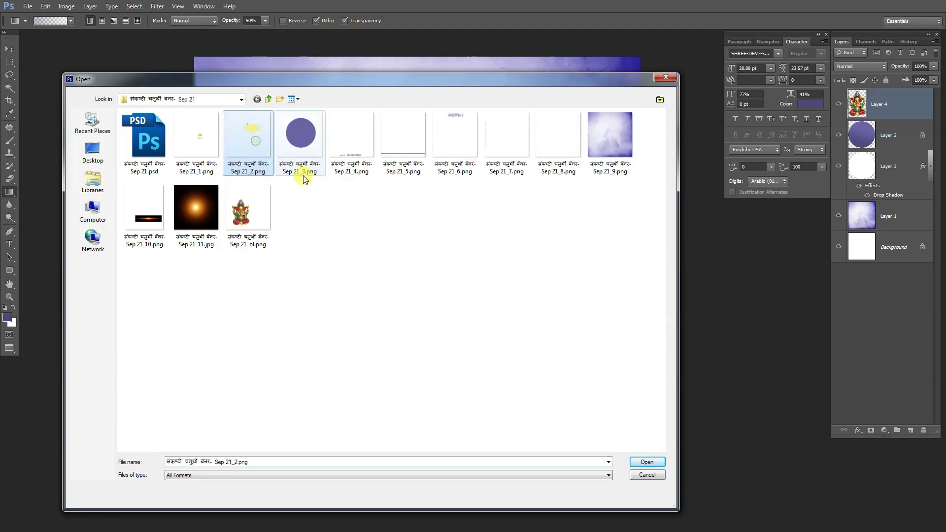
{"action": "left_click", "coordinate": [647, 462]}
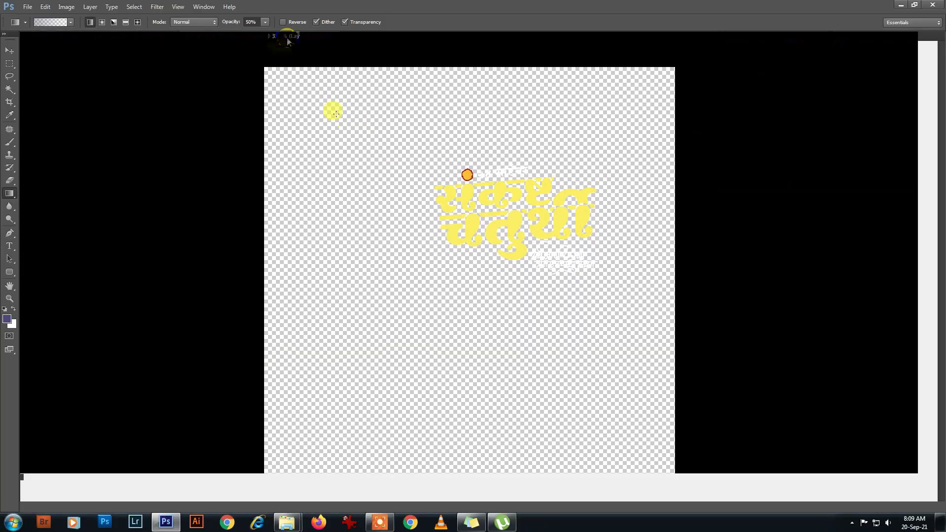
{"action": "left_click_drag", "start_coordinate": [291, 36], "coordinate": [279, 321]}
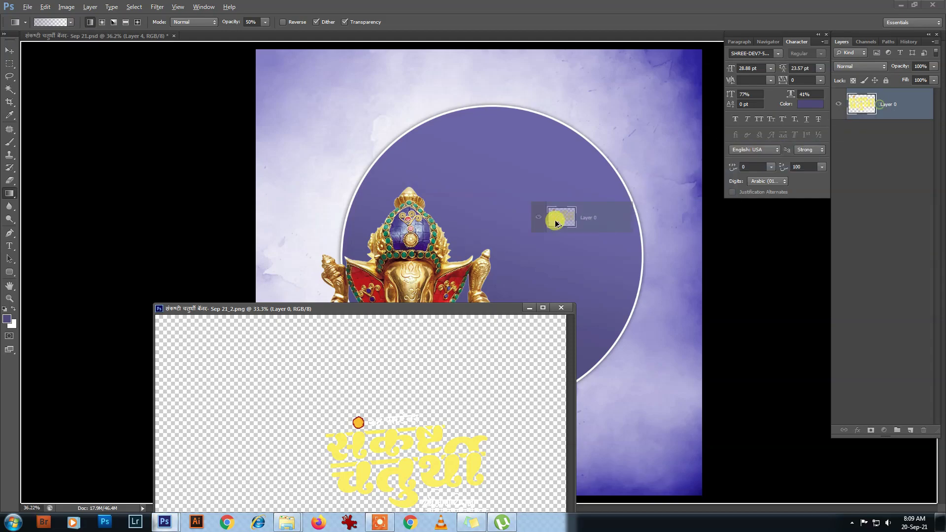
{"action": "left_click_drag", "start_coordinate": [877, 108], "coordinate": [561, 298]}
{"action": "left_click", "coordinate": [563, 308]}
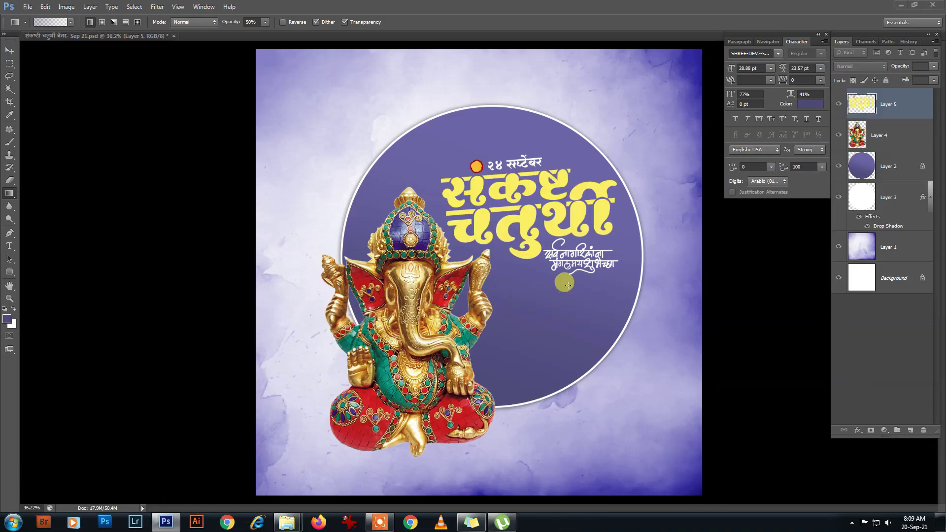
- Zoom in on the title and idol crown, then select the idol layer
{"action": "key", "text": "f"}
{"action": "left_click", "coordinate": [499, 202]}
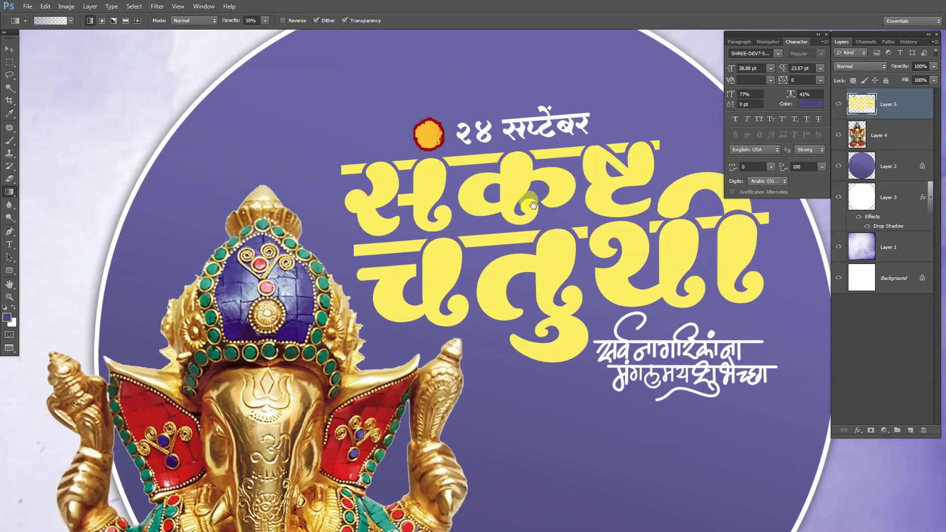
{"action": "left_click_drag", "start_coordinate": [488, 293], "coordinate": [434, 239]}
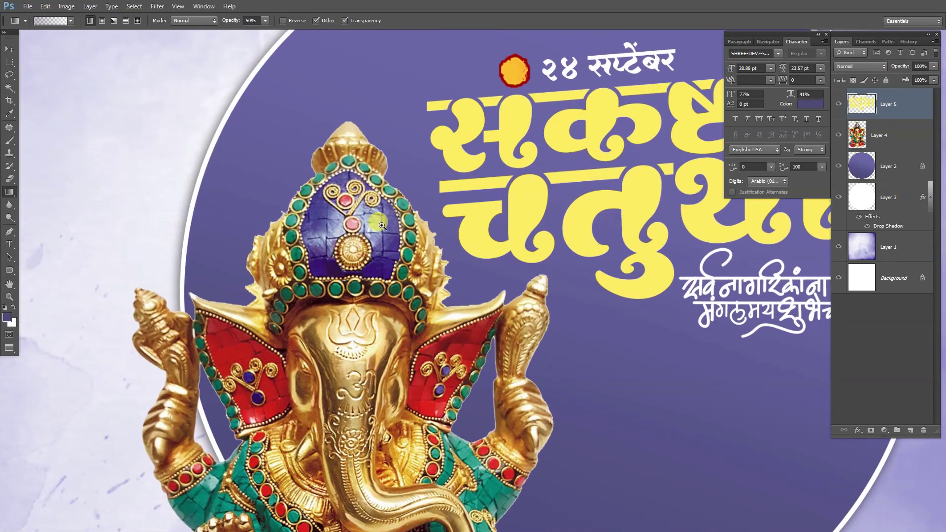
{"action": "left_click", "coordinate": [356, 195], "text": "ctrl"}
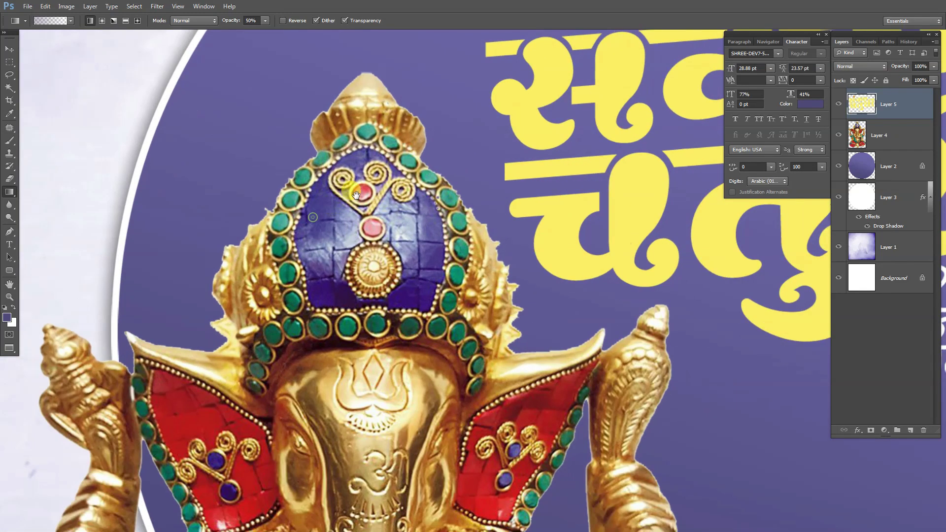
{"action": "key", "text": "v"}
{"action": "left_click", "coordinate": [377, 137]}
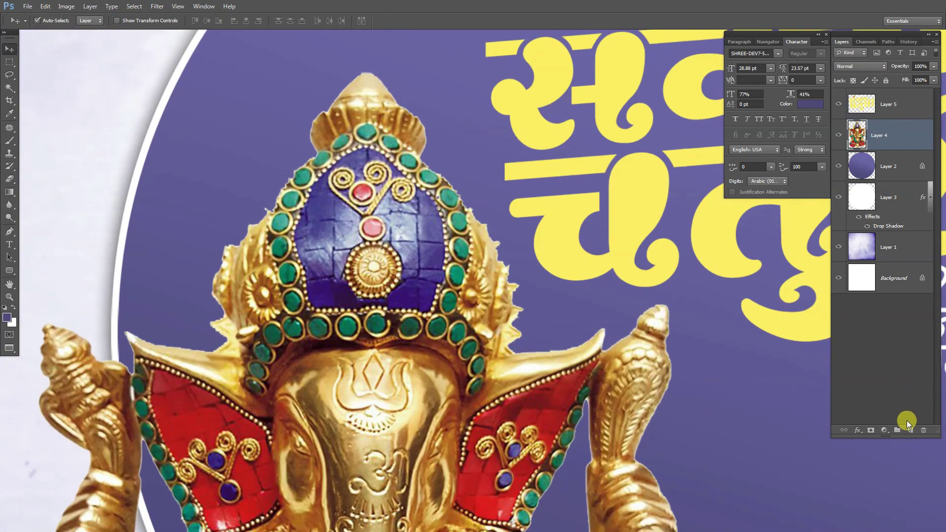
- Add a new layer clipped to the idol and set up an enlarged brush in the title's yellow
{"action": "left_click", "coordinate": [910, 431]}
{"action": "key", "text": "ctrl+alt+g"}
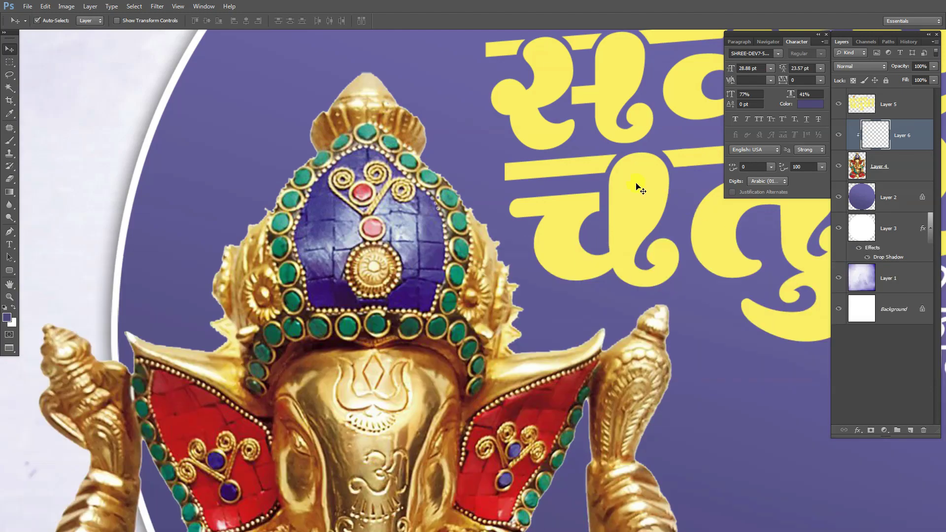
{"action": "key", "text": "b"}
{"action": "left_click", "coordinate": [531, 107], "text": "alt"}
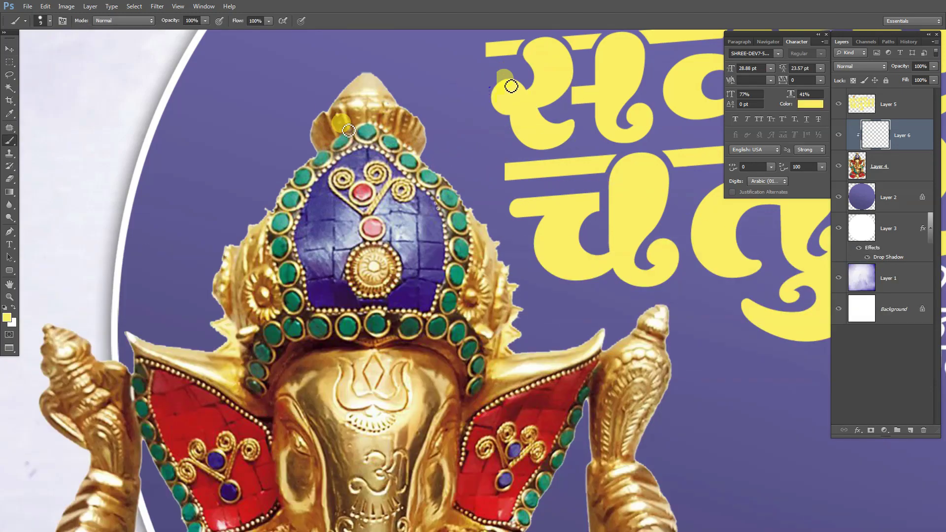
{"action": "key", "text": "bracketright"}
{"action": "key", "text": "bracketright"}
{"action": "key", "text": "bracketright"}
{"action": "right_click", "coordinate": [326, 109]}
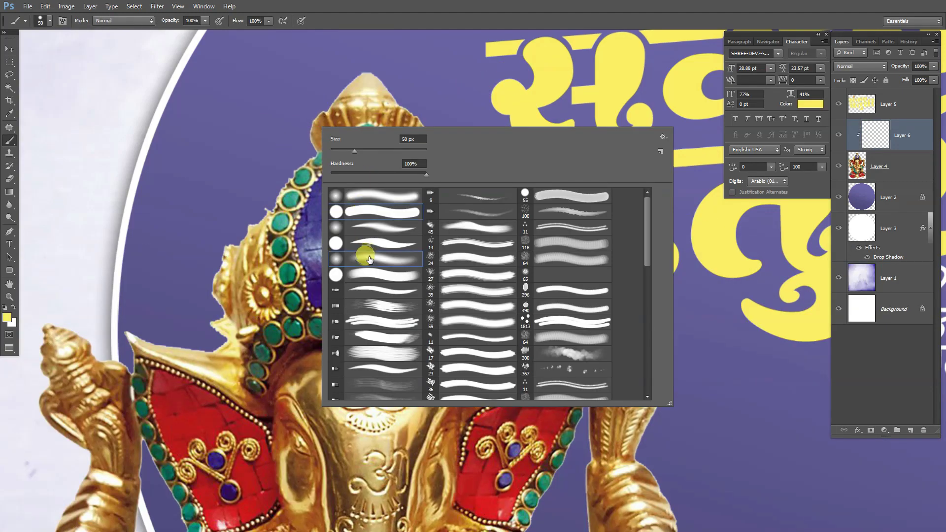
{"action": "left_click", "coordinate": [294, 256]}
{"action": "scroll", "coordinate": [303, 156], "scroll_direction": "up", "scroll_amount": 1}
{"action": "scroll", "coordinate": [298, 142], "scroll_direction": "up", "scroll_amount": 1}
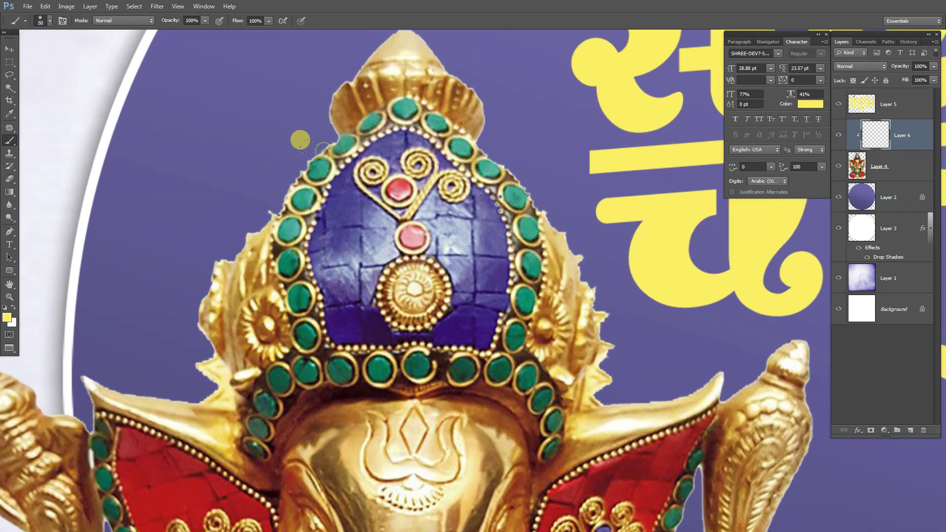
- Paint yellow glow along the crown, face and raised-arm edges, blending as Overlay
{"action": "mouse_move", "coordinate": [301, 167]}
{"action": "left_mouse_down"}
{"action": "mouse_move", "coordinate": [336, 109]}
{"action": "mouse_move", "coordinate": [284, 184]}
{"action": "mouse_move", "coordinate": [348, 107]}
{"action": "mouse_move", "coordinate": [421, 175]}
{"action": "left_mouse_up"}
{"action": "left_click", "coordinate": [860, 66]}
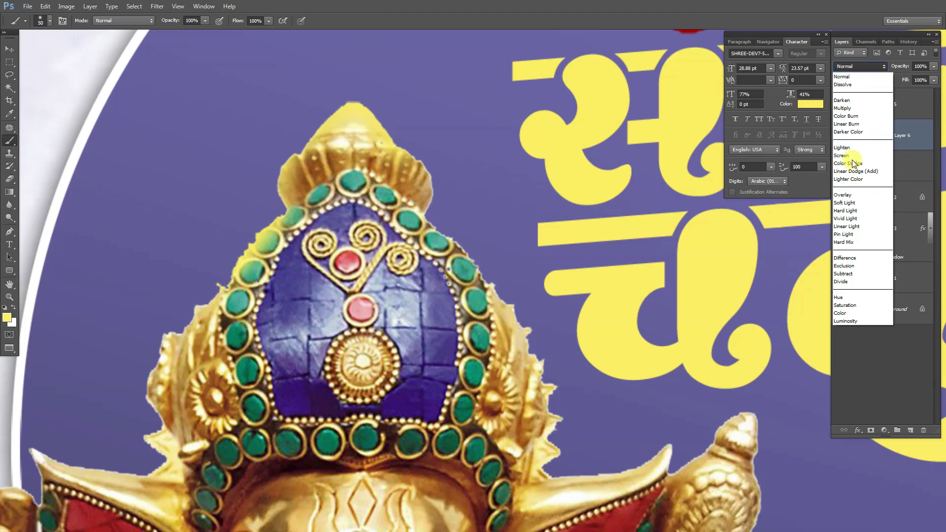
{"action": "left_click", "coordinate": [844, 194]}
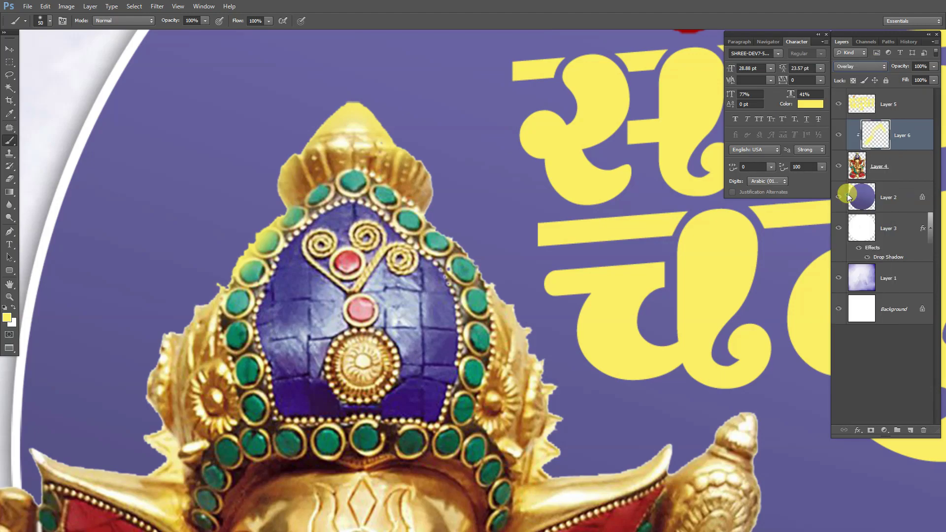
{"action": "mouse_move", "coordinate": [379, 106]}
{"action": "left_mouse_down"}
{"action": "mouse_move", "coordinate": [475, 242]}
{"action": "mouse_move", "coordinate": [460, 165]}
{"action": "left_mouse_up"}
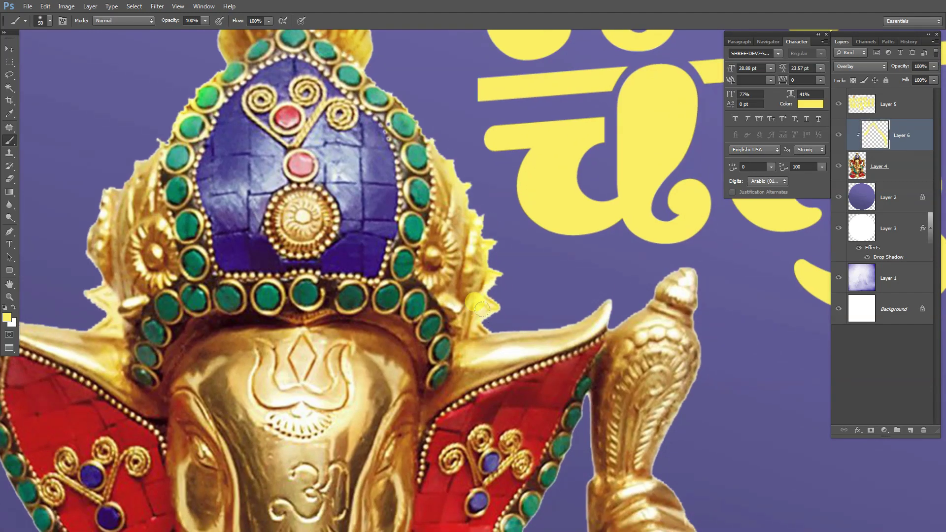
{"action": "left_click_drag", "start_coordinate": [481, 308], "coordinate": [548, 299]}
{"action": "mouse_move", "coordinate": [641, 264]}
{"action": "left_mouse_down"}
{"action": "mouse_move", "coordinate": [690, 405]}
{"action": "mouse_move", "coordinate": [629, 254]}
{"action": "left_mouse_up"}
{"action": "left_click_drag", "start_coordinate": [589, 313], "coordinate": [631, 211]}
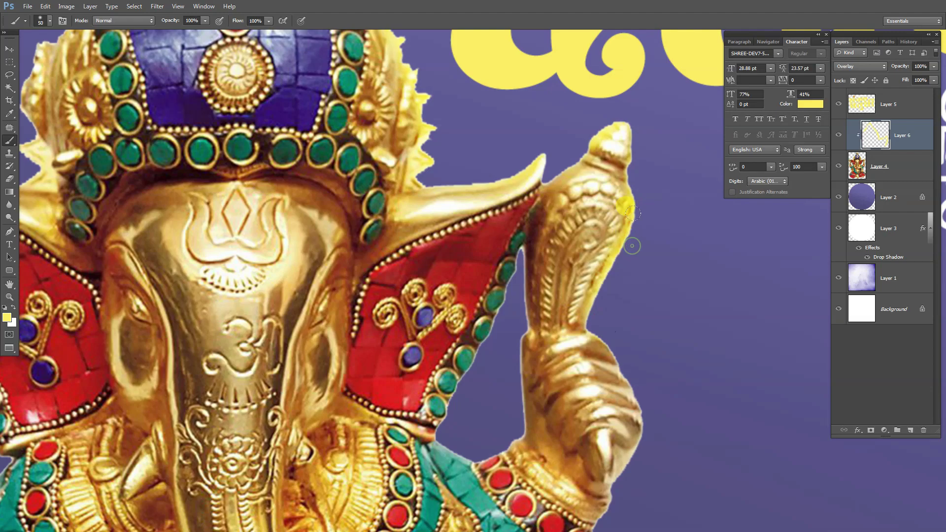
- Switch the glow layer to Screen blending at 70% opacity
{"action": "left_click_drag", "start_coordinate": [900, 67], "coordinate": [886, 68]}
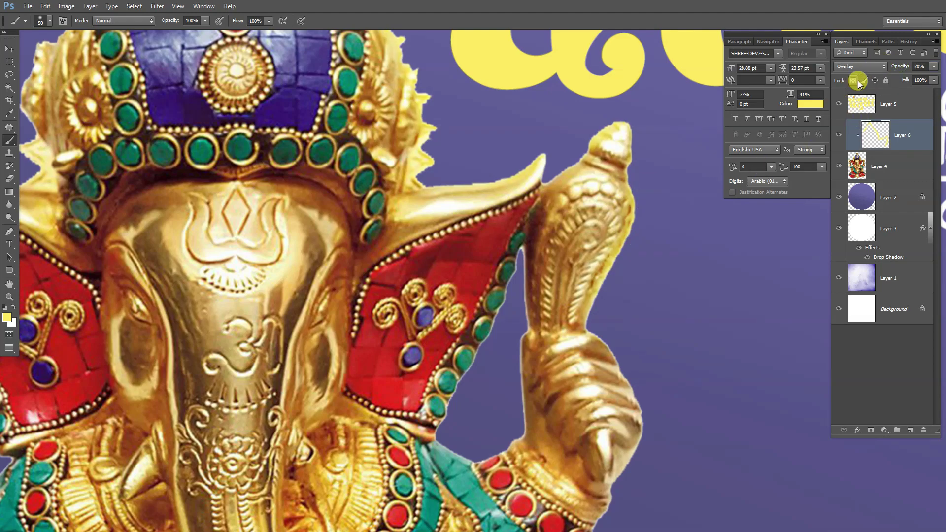
{"action": "left_click", "coordinate": [857, 67]}
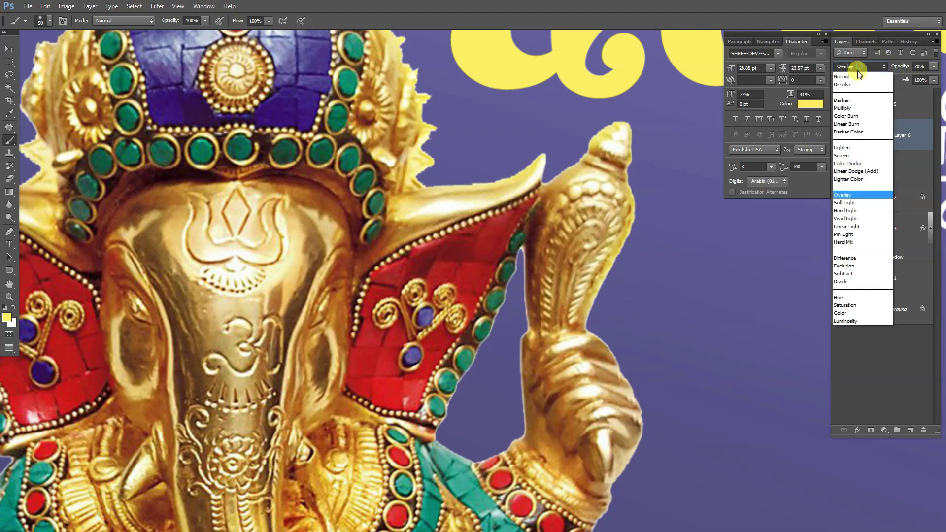
{"action": "left_click", "coordinate": [847, 156]}
{"action": "scroll", "coordinate": [406, 182], "scroll_direction": "up", "scroll_amount": 2}
{"action": "scroll", "coordinate": [407, 182], "scroll_direction": "up", "scroll_amount": 4}
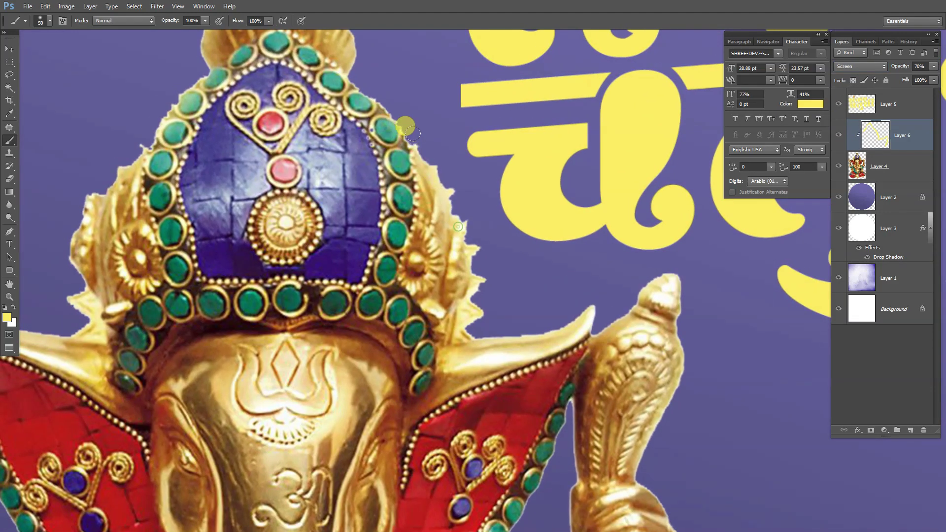
{"action": "scroll", "coordinate": [407, 182], "scroll_direction": "up", "scroll_amount": 3}
{"action": "scroll", "coordinate": [406, 182], "scroll_direction": "up", "scroll_amount": 3}
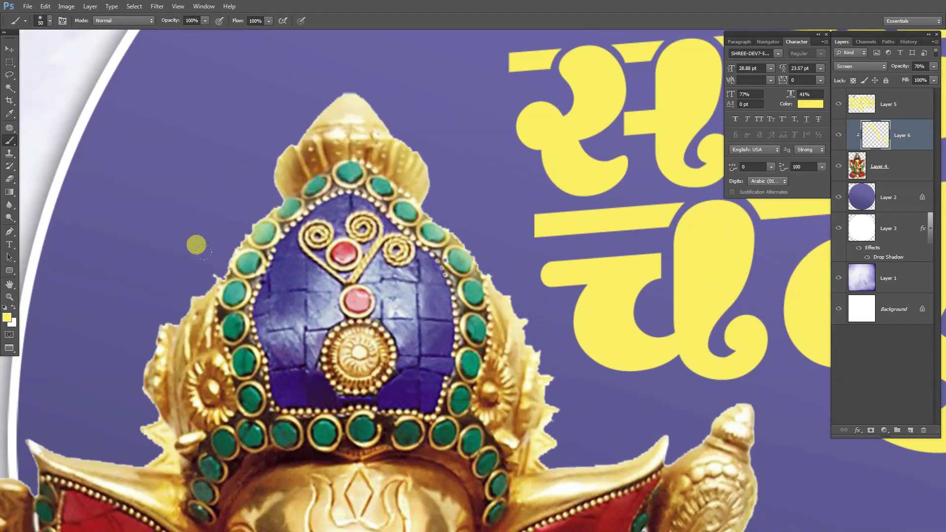
- Brush yellow glow along the conch, left hand, arm, red body and foot edges
{"action": "left_click_drag", "start_coordinate": [201, 275], "coordinate": [308, 122]}
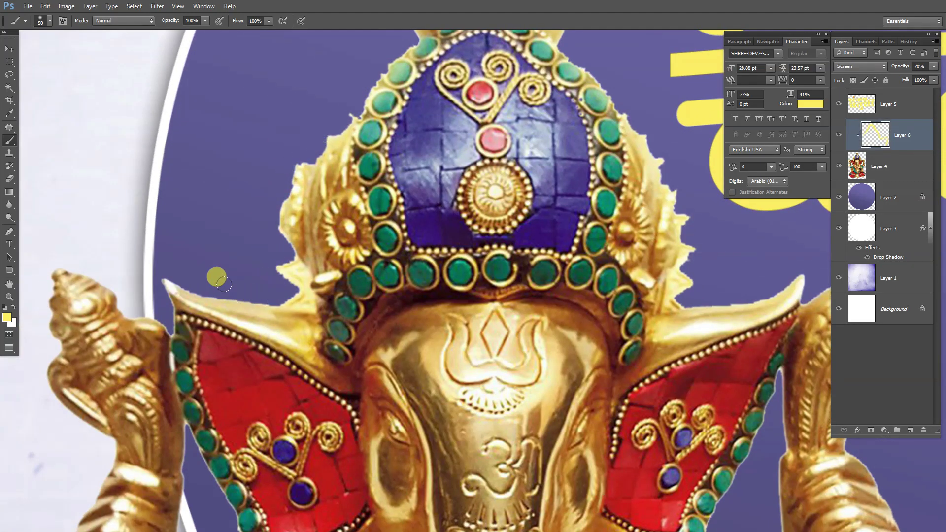
{"action": "left_click_drag", "start_coordinate": [172, 303], "coordinate": [378, 229]}
{"action": "mouse_move", "coordinate": [359, 262]}
{"action": "left_mouse_down"}
{"action": "mouse_move", "coordinate": [250, 186]}
{"action": "mouse_move", "coordinate": [232, 243]}
{"action": "mouse_move", "coordinate": [297, 360]}
{"action": "mouse_move", "coordinate": [323, 218]}
{"action": "left_mouse_up"}
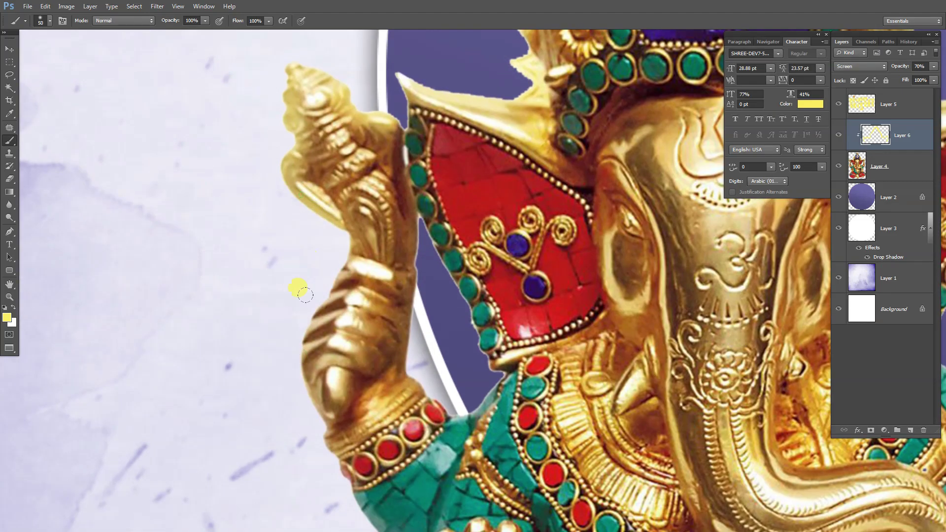
{"action": "mouse_move", "coordinate": [302, 292]}
{"action": "left_mouse_down"}
{"action": "mouse_move", "coordinate": [281, 359]}
{"action": "mouse_move", "coordinate": [286, 221]}
{"action": "mouse_move", "coordinate": [355, 345]}
{"action": "mouse_move", "coordinate": [311, 167]}
{"action": "mouse_move", "coordinate": [310, 252]}
{"action": "left_mouse_up"}
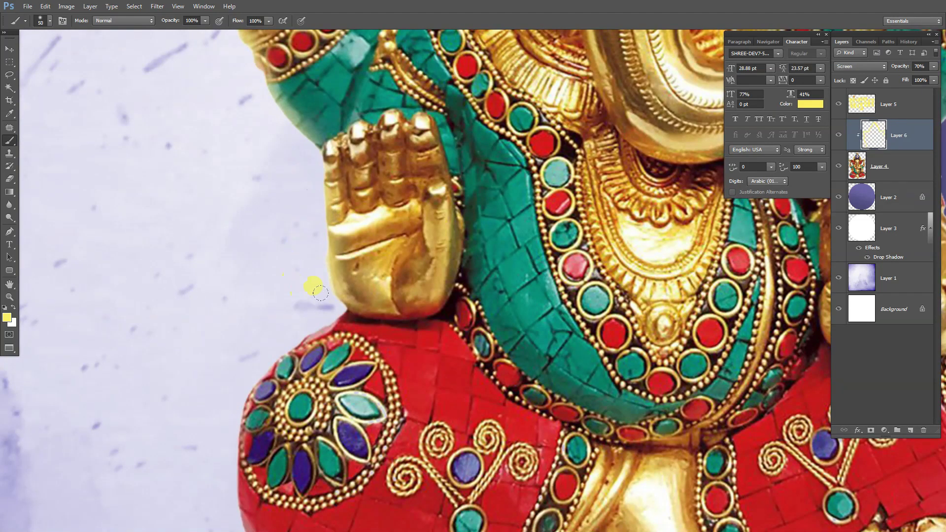
{"action": "mouse_move", "coordinate": [319, 292]}
{"action": "left_mouse_down"}
{"action": "mouse_move", "coordinate": [211, 490]}
{"action": "mouse_move", "coordinate": [271, 245]}
{"action": "mouse_move", "coordinate": [327, 369]}
{"action": "left_mouse_up"}
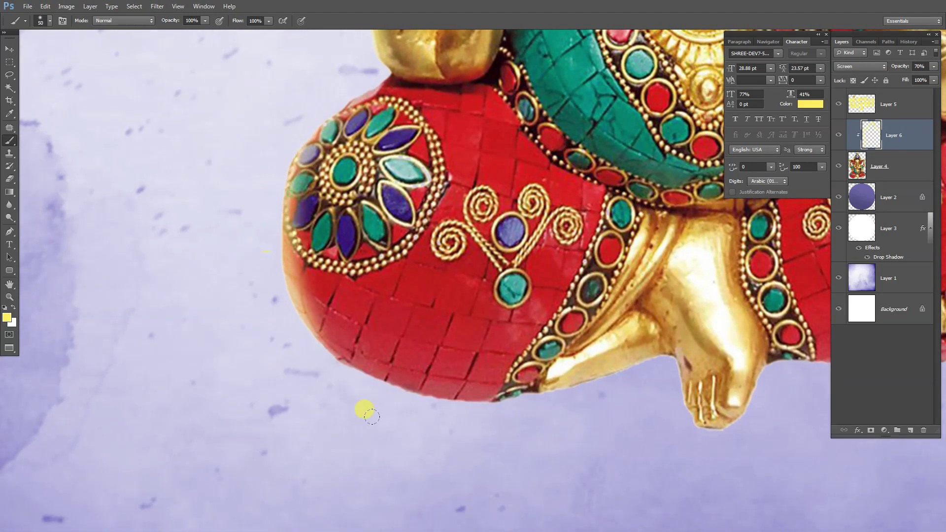
{"action": "left_click_drag", "start_coordinate": [371, 416], "coordinate": [58, 320]}
{"action": "mouse_move", "coordinate": [197, 311]}
{"action": "left_mouse_down"}
{"action": "mouse_move", "coordinate": [407, 335]}
{"action": "mouse_move", "coordinate": [639, 281]}
{"action": "mouse_move", "coordinate": [281, 405]}
{"action": "mouse_move", "coordinate": [419, 154]}
{"action": "mouse_move", "coordinate": [434, 158]}
{"action": "left_mouse_up"}
- Extend the glow along the flower ornament, raised arm, and cloth and jewel edges
{"action": "mouse_move", "coordinate": [361, 36]}
{"action": "left_mouse_down"}
{"action": "mouse_move", "coordinate": [406, 169]}
{"action": "mouse_move", "coordinate": [424, 268]}
{"action": "mouse_move", "coordinate": [358, 177]}
{"action": "mouse_move", "coordinate": [347, 115]}
{"action": "mouse_move", "coordinate": [347, 266]}
{"action": "mouse_move", "coordinate": [348, 207]}
{"action": "mouse_move", "coordinate": [439, 55]}
{"action": "mouse_move", "coordinate": [398, 187]}
{"action": "mouse_move", "coordinate": [413, 65]}
{"action": "mouse_move", "coordinate": [417, 192]}
{"action": "left_mouse_up"}
{"action": "mouse_move", "coordinate": [394, 74]}
{"action": "left_mouse_down"}
{"action": "mouse_move", "coordinate": [394, 185]}
{"action": "mouse_move", "coordinate": [413, 246]}
{"action": "left_mouse_up"}
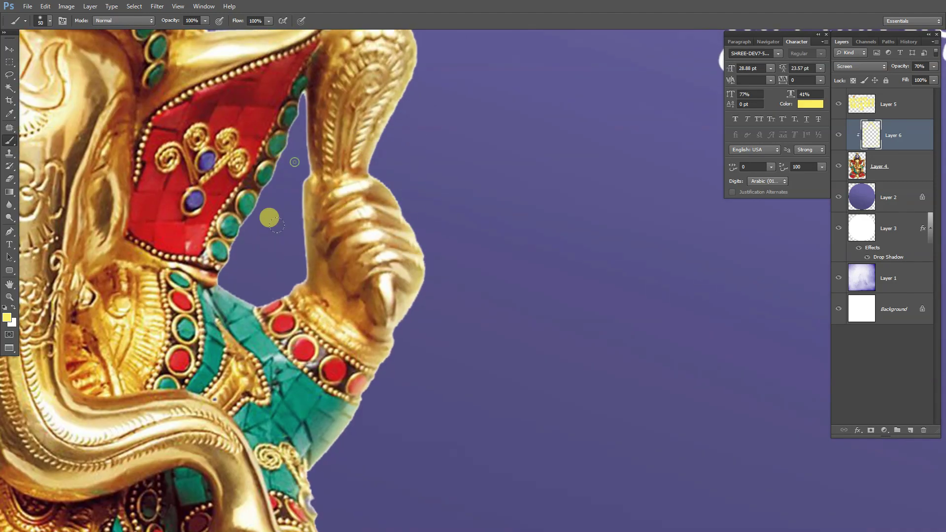
{"action": "left_click_drag", "start_coordinate": [308, 163], "coordinate": [306, 315]}
{"action": "left_click_drag", "start_coordinate": [315, 276], "coordinate": [311, 99]}
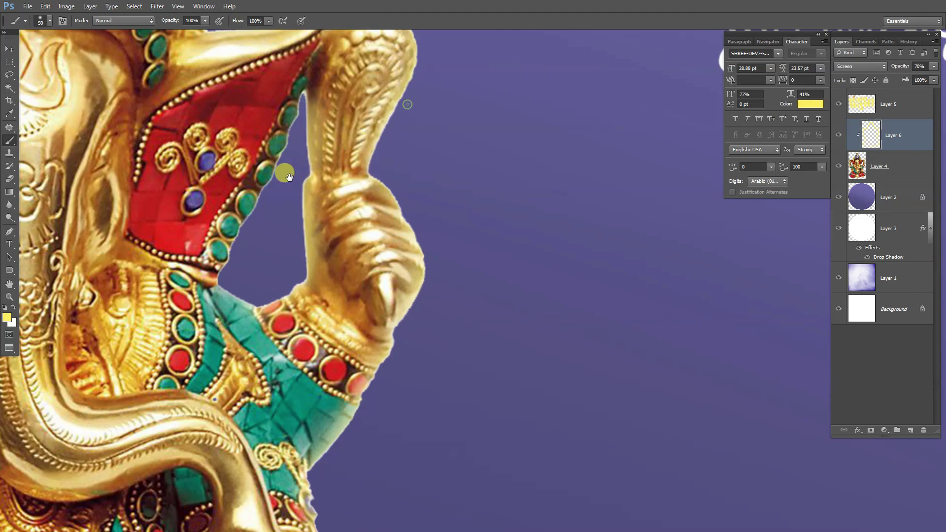
{"action": "left_click_drag", "start_coordinate": [289, 177], "coordinate": [341, 197]}
{"action": "mouse_move", "coordinate": [276, 276]}
{"action": "left_mouse_down"}
{"action": "mouse_move", "coordinate": [345, 116]}
{"action": "mouse_move", "coordinate": [266, 286]}
{"action": "left_mouse_up"}
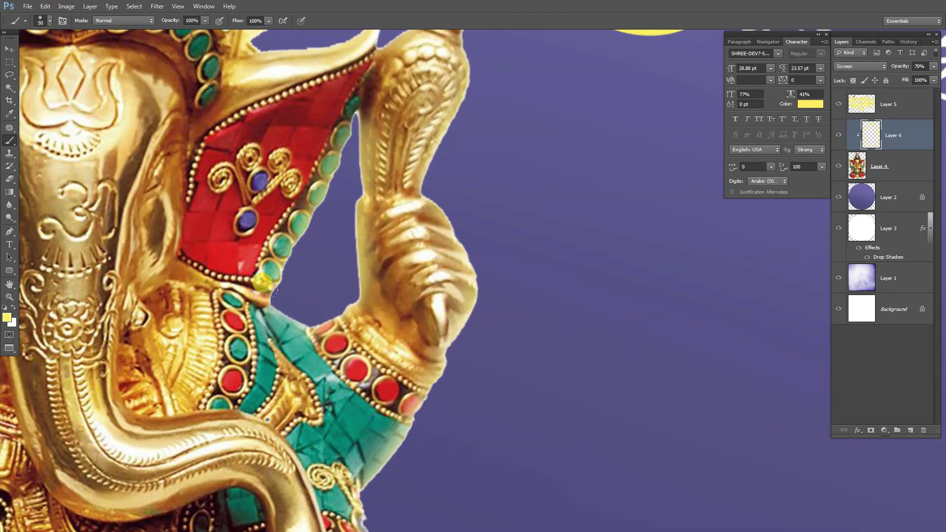
{"action": "mouse_move", "coordinate": [321, 257]}
{"action": "left_mouse_down"}
{"action": "mouse_move", "coordinate": [431, 221]}
{"action": "mouse_move", "coordinate": [360, 94]}
{"action": "left_mouse_up"}
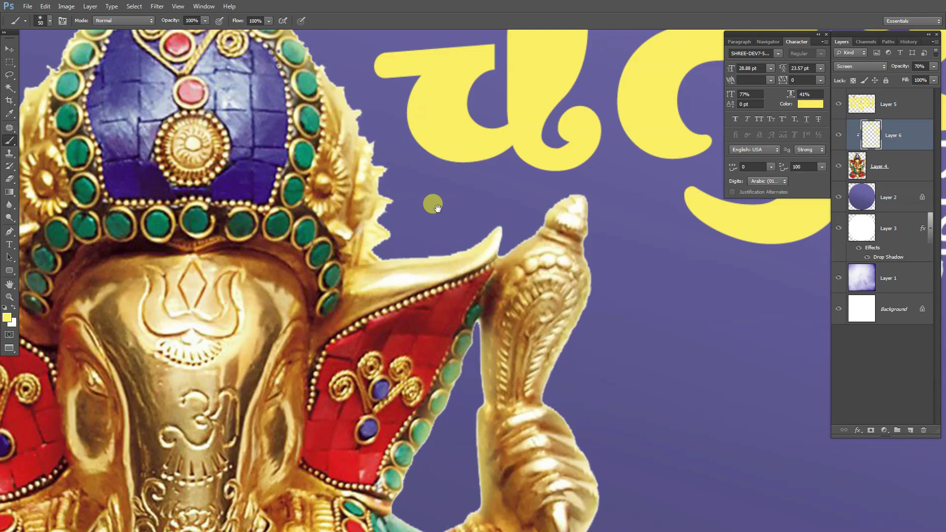
- Toggle Layer 6 off and on to compare the idol with and without glow
{"action": "scroll", "coordinate": [434, 205], "scroll_direction": "down", "scroll_amount": 3}
{"action": "scroll", "coordinate": [390, 211], "scroll_direction": "down", "scroll_amount": 2}
{"action": "scroll", "coordinate": [390, 211], "scroll_direction": "down", "scroll_amount": 1}
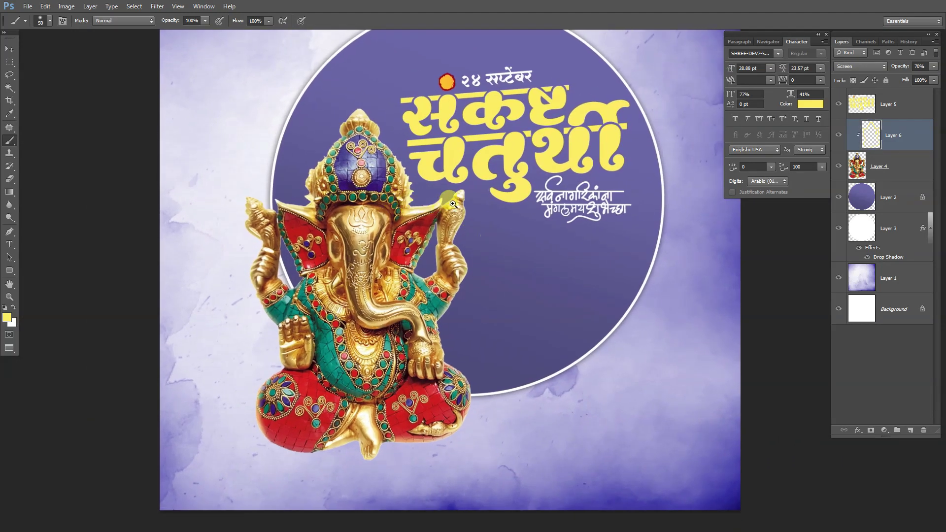
{"action": "scroll", "coordinate": [389, 211], "scroll_direction": "down", "scroll_amount": 2}
{"action": "left_click", "coordinate": [838, 135]}
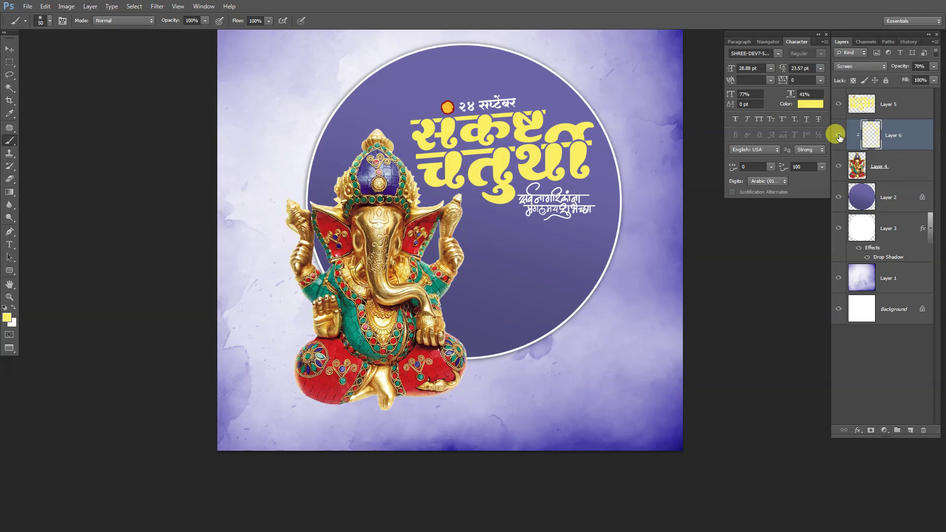
{"action": "left_click", "coordinate": [839, 135]}
{"action": "scroll", "coordinate": [357, 291], "scroll_direction": "up", "scroll_amount": 3}
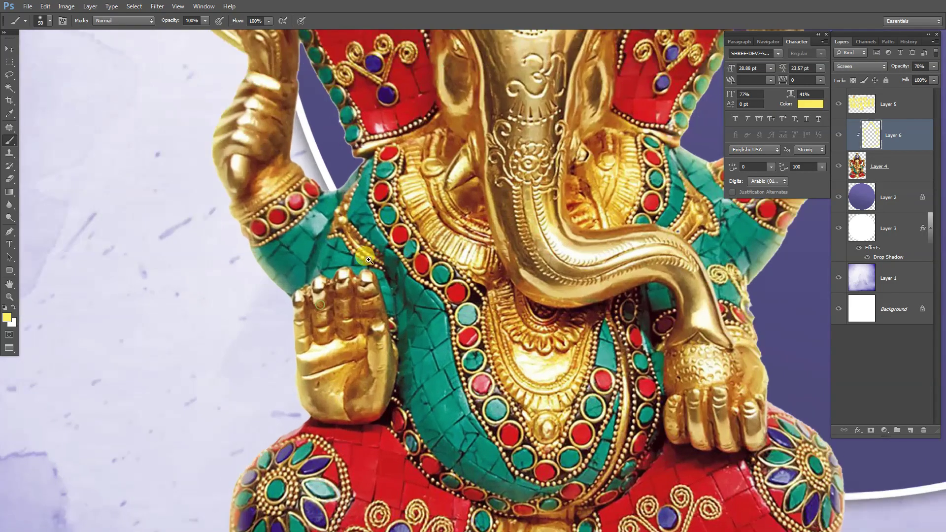
{"action": "scroll", "coordinate": [276, 291], "scroll_direction": "up", "scroll_amount": 1}
{"action": "left_click_drag", "start_coordinate": [261, 211], "coordinate": [315, 380]}
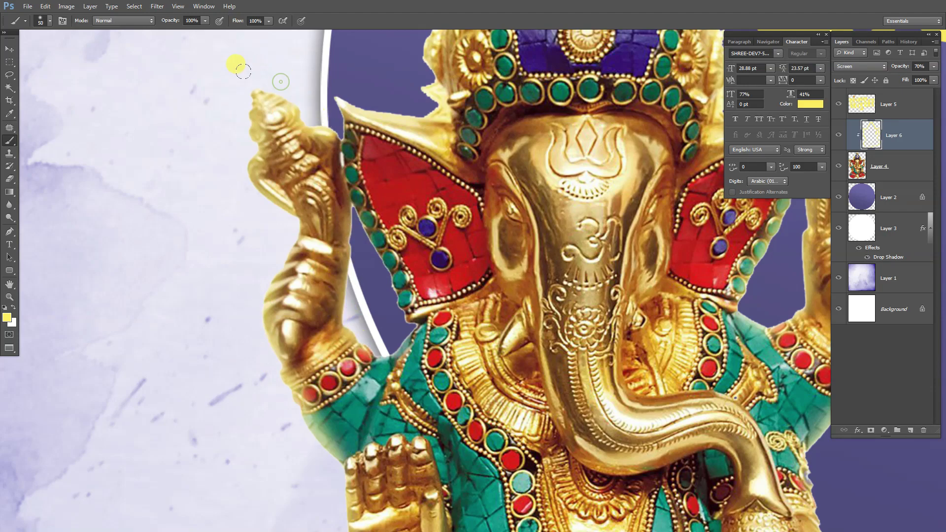
- Switch to the Eraser and shrink it to size 45 near the conch hand
{"action": "left_click_drag", "start_coordinate": [277, 119], "coordinate": [264, 153]}
{"action": "key", "text": "ctrl+plus"}
{"action": "key", "text": "e"}
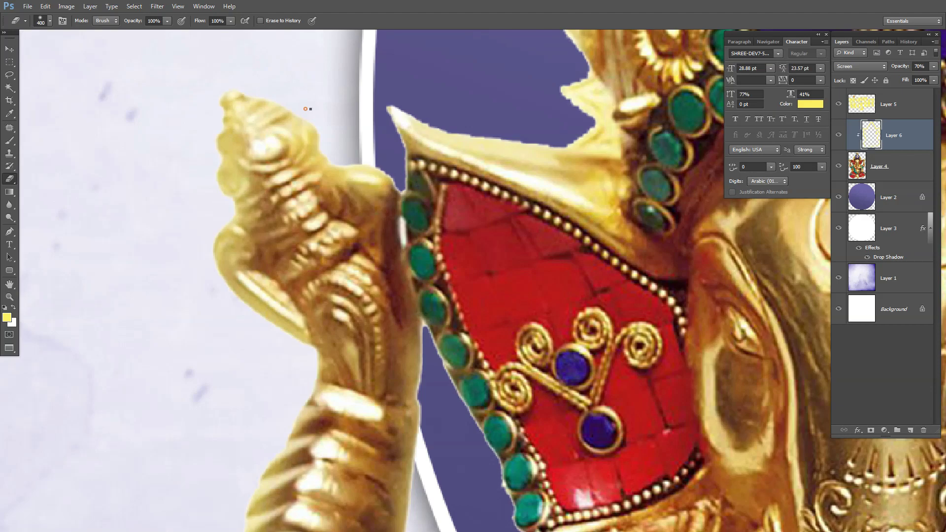
{"action": "right_click", "coordinate": [307, 105]}
{"action": "left_click_drag", "start_coordinate": [364, 242], "coordinate": [306, 228]}
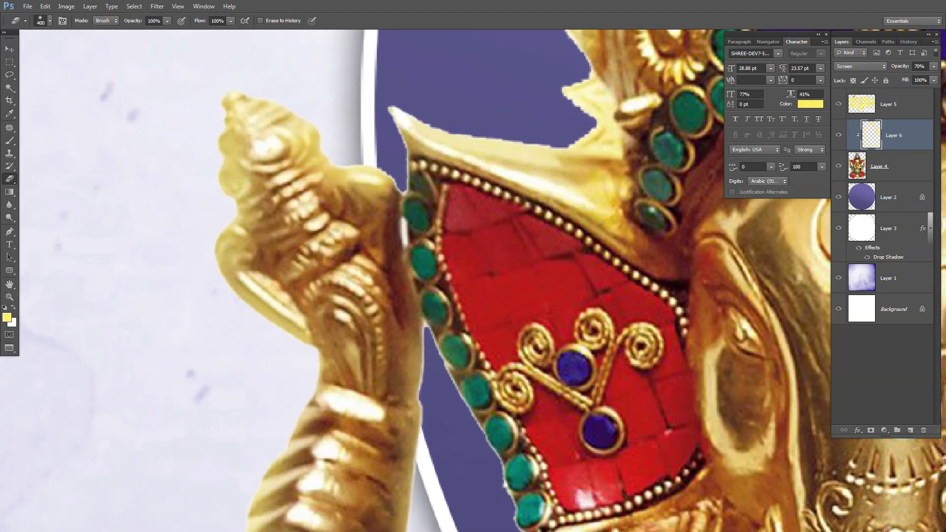
{"action": "right_click", "coordinate": [351, 177]}
{"action": "left_click_drag", "start_coordinate": [251, 238], "coordinate": [254, 232]}
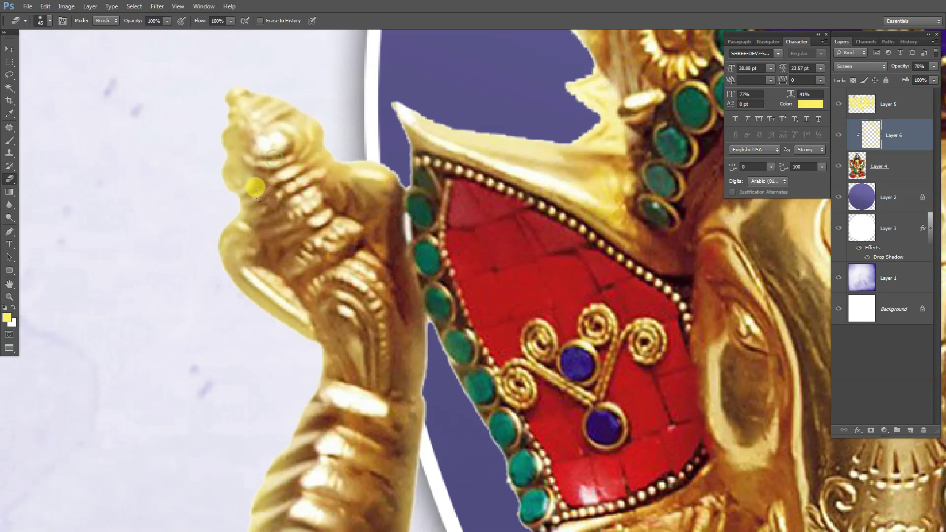
- Erase excess glow from the conch hand and its top, then review the whole poster
{"action": "left_click_drag", "start_coordinate": [331, 199], "coordinate": [257, 169]}
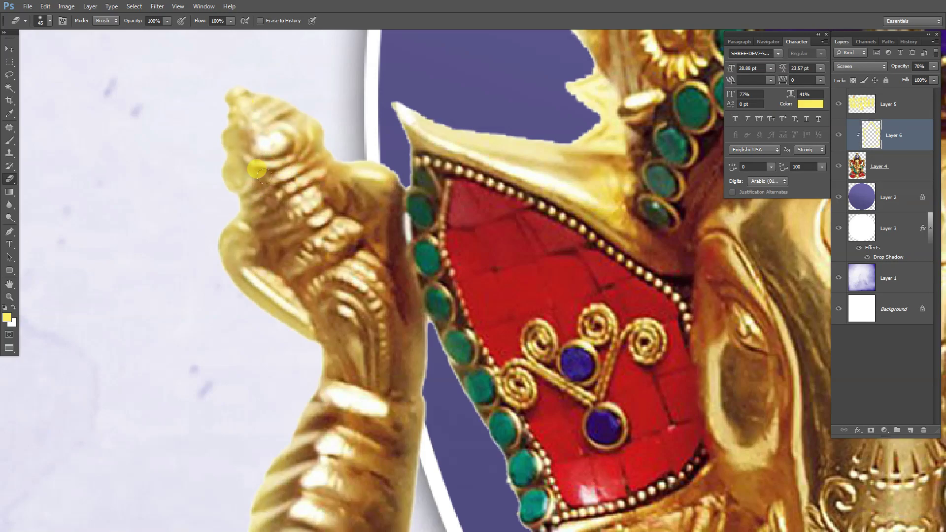
{"action": "left_click_drag", "start_coordinate": [257, 232], "coordinate": [292, 265]}
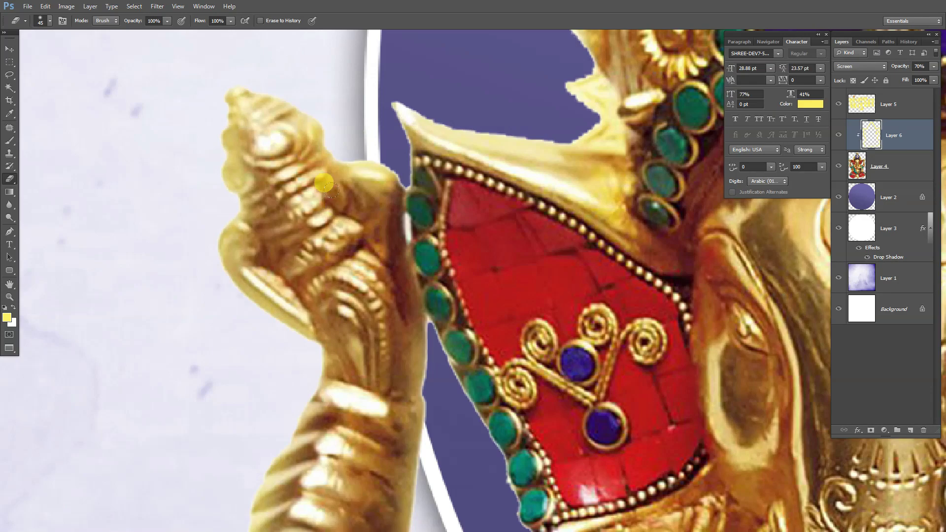
{"action": "mouse_move", "coordinate": [329, 189]}
{"action": "left_mouse_down"}
{"action": "mouse_move", "coordinate": [267, 131]}
{"action": "mouse_move", "coordinate": [330, 200]}
{"action": "left_mouse_up"}
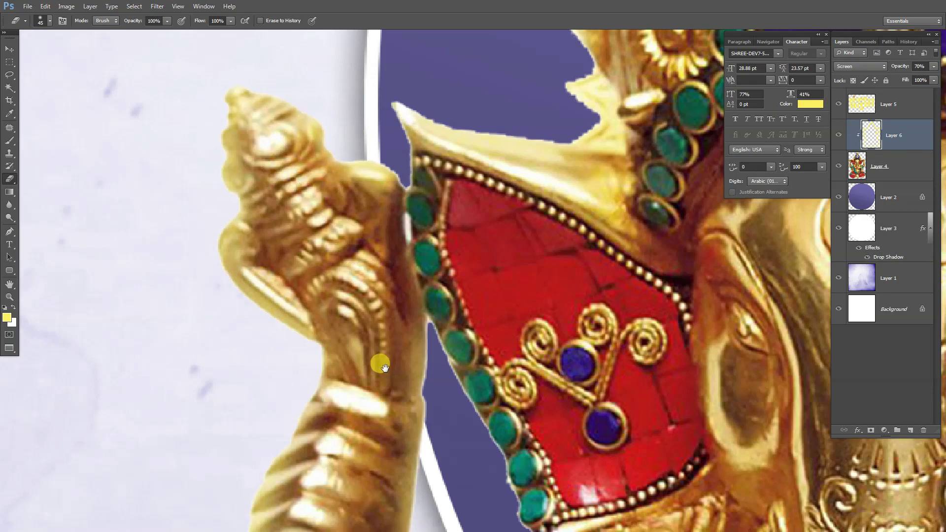
{"action": "left_click_drag", "start_coordinate": [384, 367], "coordinate": [348, 168]}
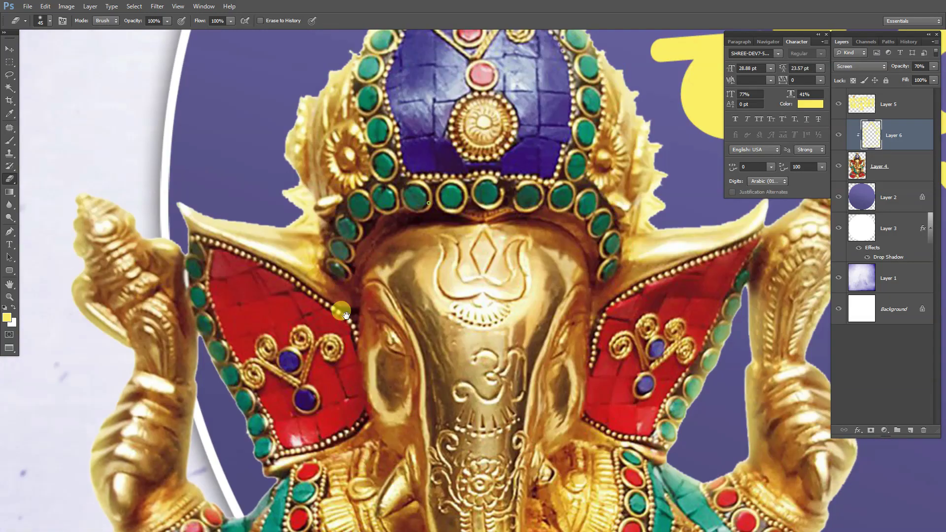
{"action": "mouse_move", "coordinate": [368, 255]}
{"action": "left_mouse_down"}
{"action": "mouse_move", "coordinate": [233, 275]}
{"action": "mouse_move", "coordinate": [246, 256]}
{"action": "left_mouse_up"}
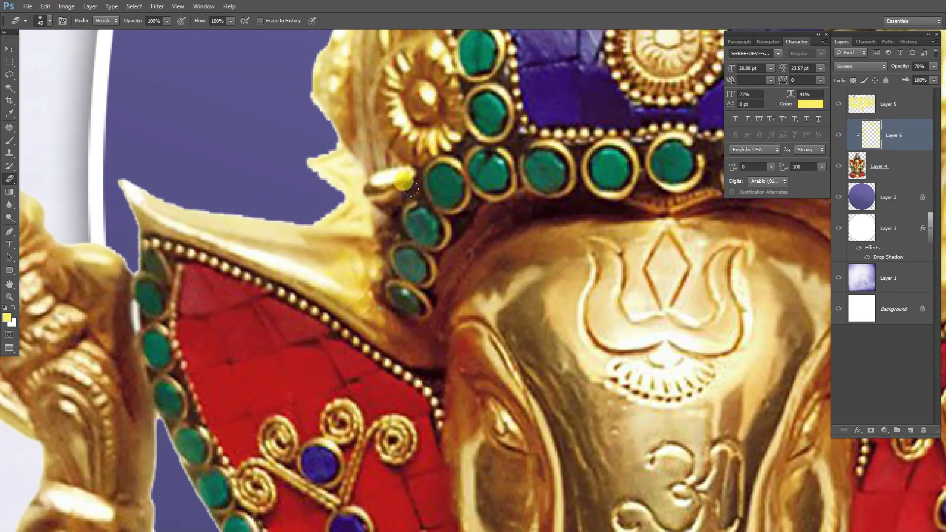
{"action": "left_click_drag", "start_coordinate": [404, 184], "coordinate": [267, 281]}
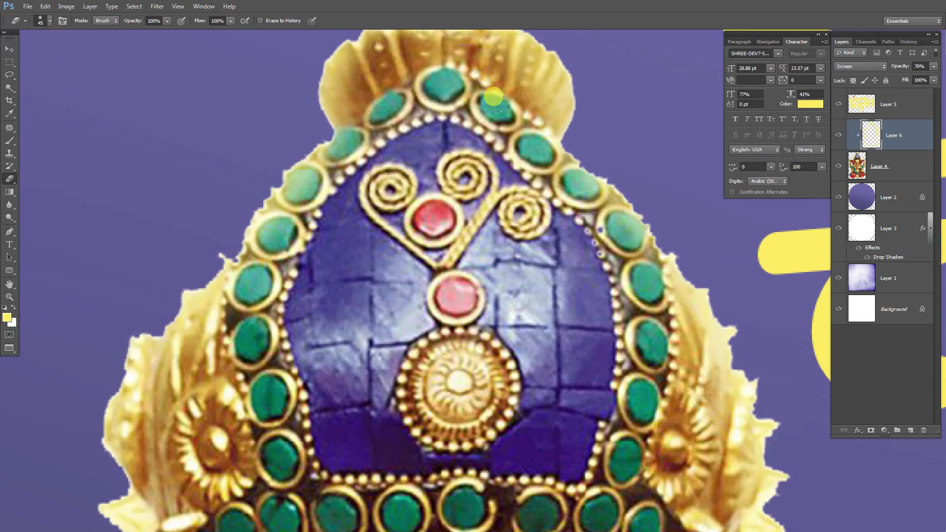
{"action": "left_click_drag", "start_coordinate": [494, 119], "coordinate": [506, 207]}
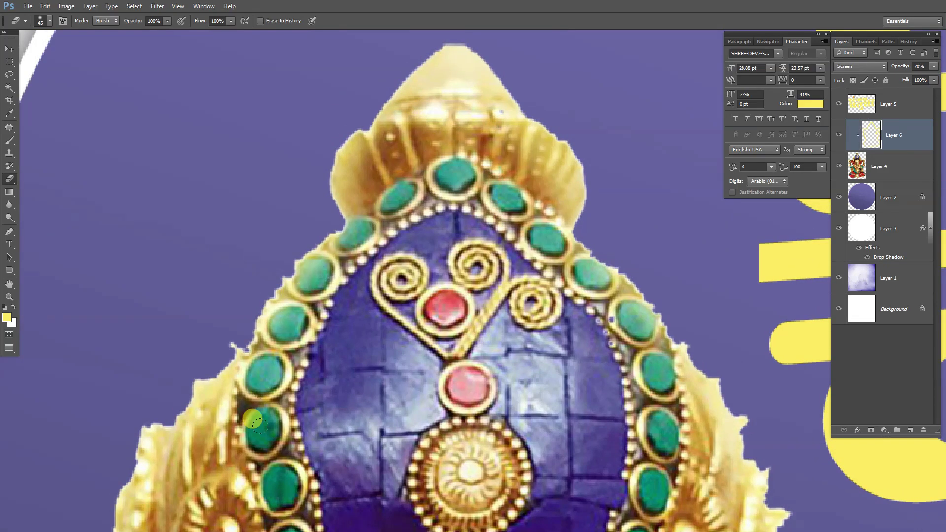
{"action": "key", "text": "ctrl+0"}
- Open the orange glow image Sep 21_11 as its own document
{"action": "key", "text": "ctrl+minus"}
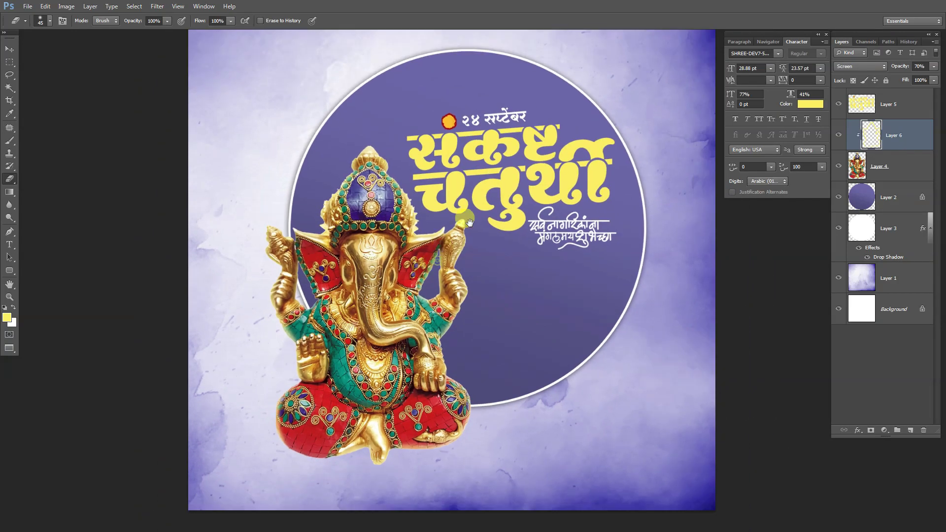
{"action": "scroll", "coordinate": [439, 224], "scroll_direction": "down", "scroll_amount": 1}
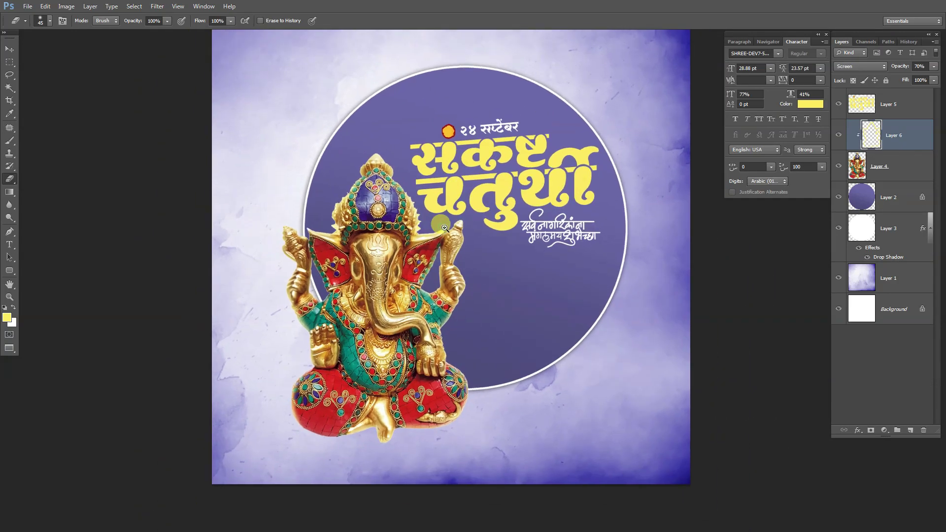
{"action": "left_click", "coordinate": [27, 6]}
{"action": "left_click", "coordinate": [41, 27]}
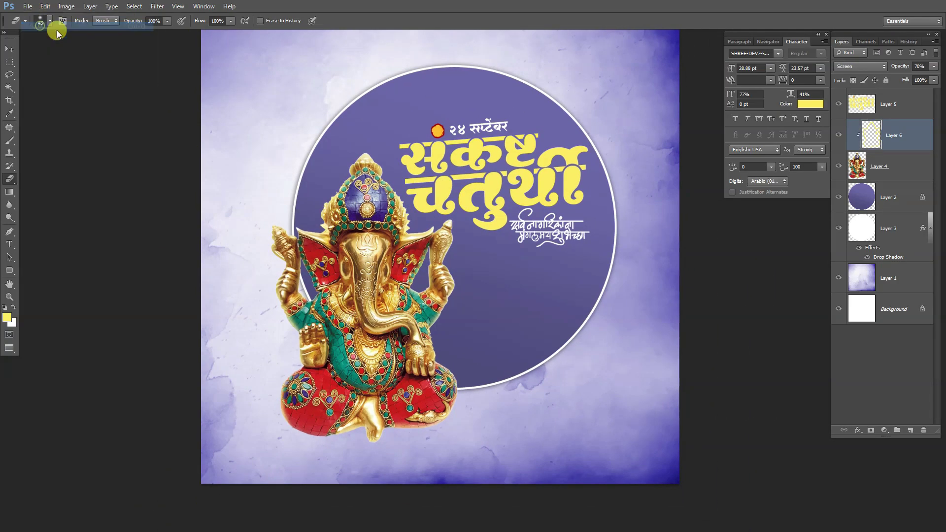
{"action": "left_click", "coordinate": [196, 207]}
{"action": "left_click", "coordinate": [652, 459]}
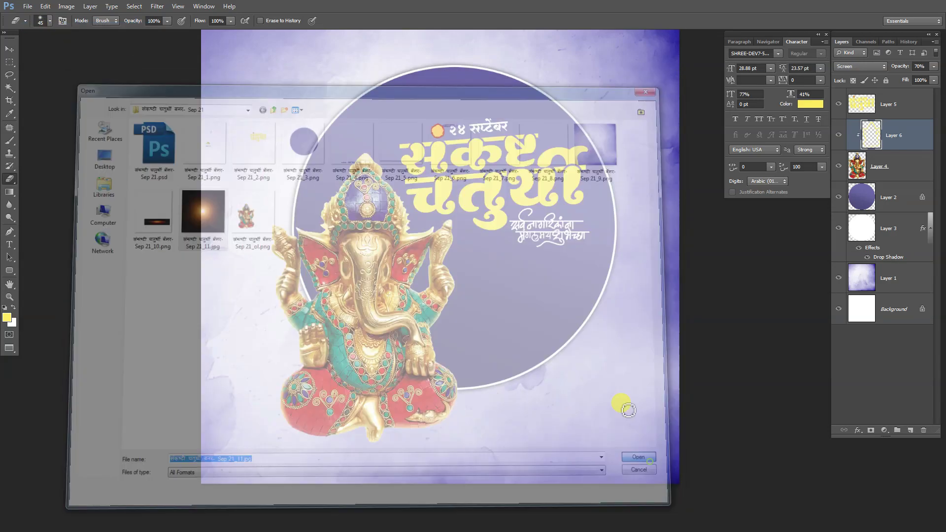
- Bring the glow into the poster as Layer 7 and blend it as Screen
{"action": "key", "text": "f"}
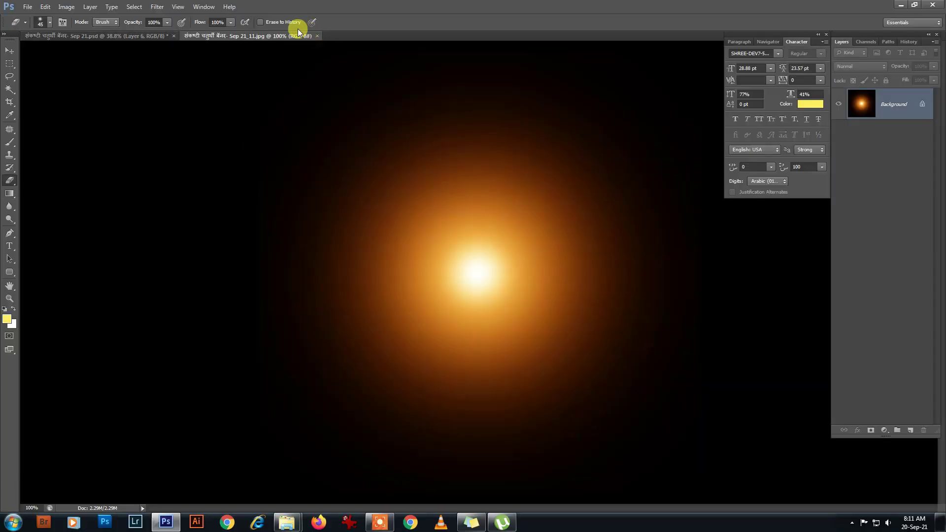
{"action": "left_click_drag", "start_coordinate": [298, 36], "coordinate": [324, 327]}
{"action": "left_click_drag", "start_coordinate": [890, 106], "coordinate": [444, 237]}
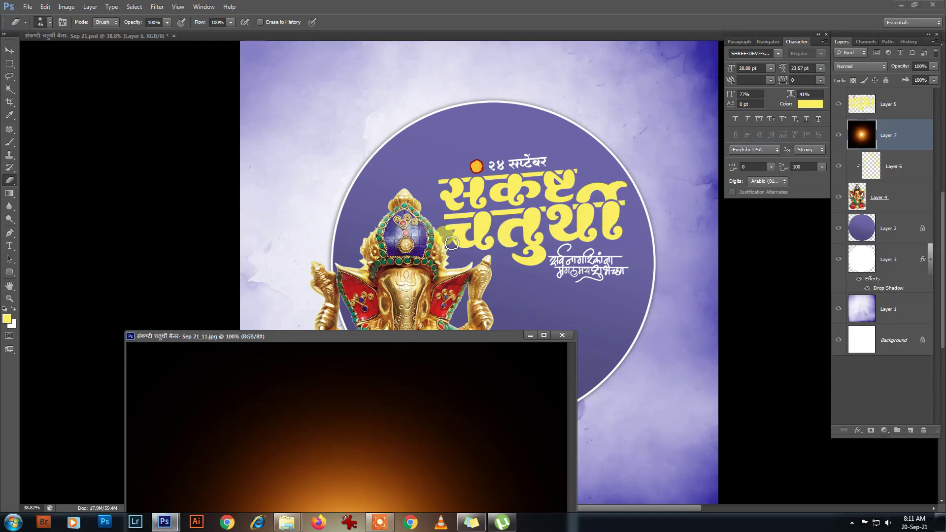
{"action": "left_click", "coordinate": [568, 334]}
{"action": "left_click", "coordinate": [858, 143]}
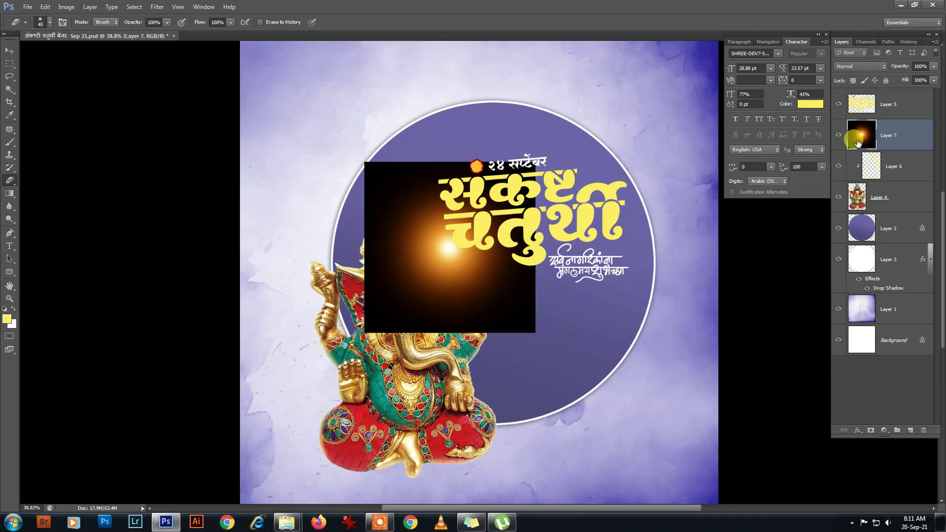
{"action": "left_click", "coordinate": [858, 67]}
{"action": "left_click", "coordinate": [844, 148]}
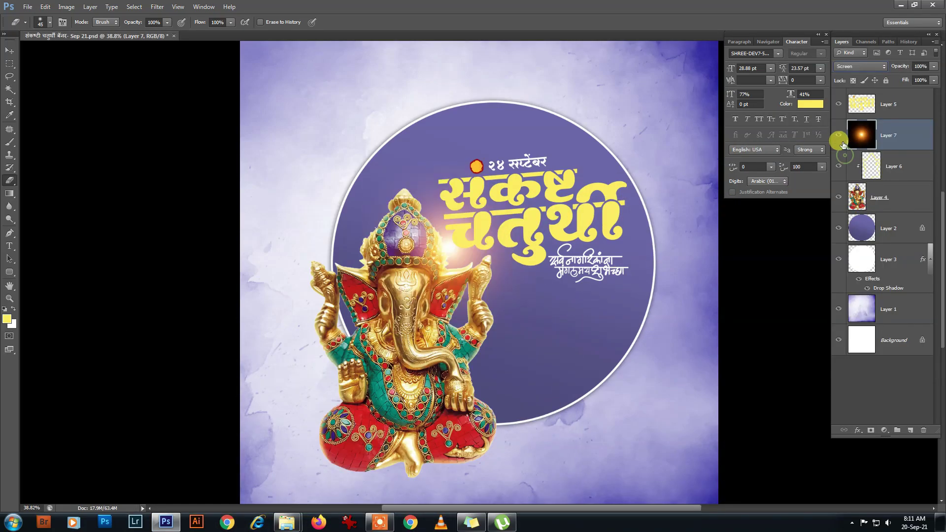
{"action": "scroll", "coordinate": [470, 268], "scroll_direction": "up", "scroll_amount": 3}
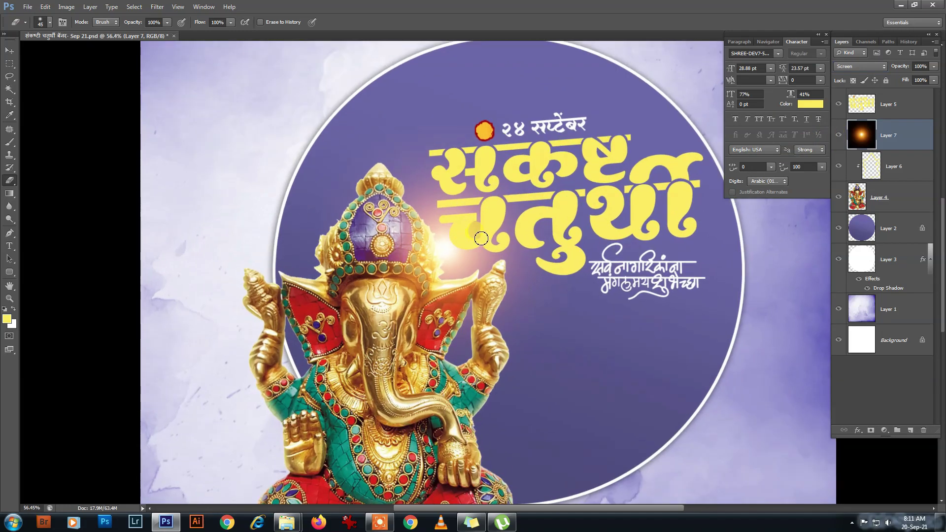
- Move the orange glow onto the idol's raised left hand with Free Transform
{"action": "key", "text": "ctrl+t"}
{"action": "mouse_move", "coordinate": [483, 270]}
{"action": "left_mouse_down"}
{"action": "mouse_move", "coordinate": [344, 297]}
{"action": "mouse_move", "coordinate": [417, 264]}
{"action": "left_mouse_up"}
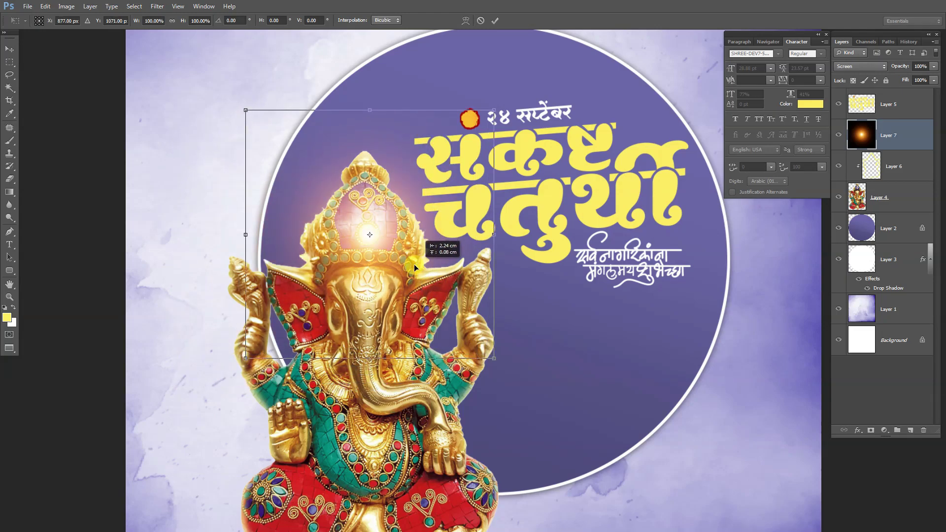
{"action": "left_click_drag", "start_coordinate": [417, 265], "coordinate": [312, 308]}
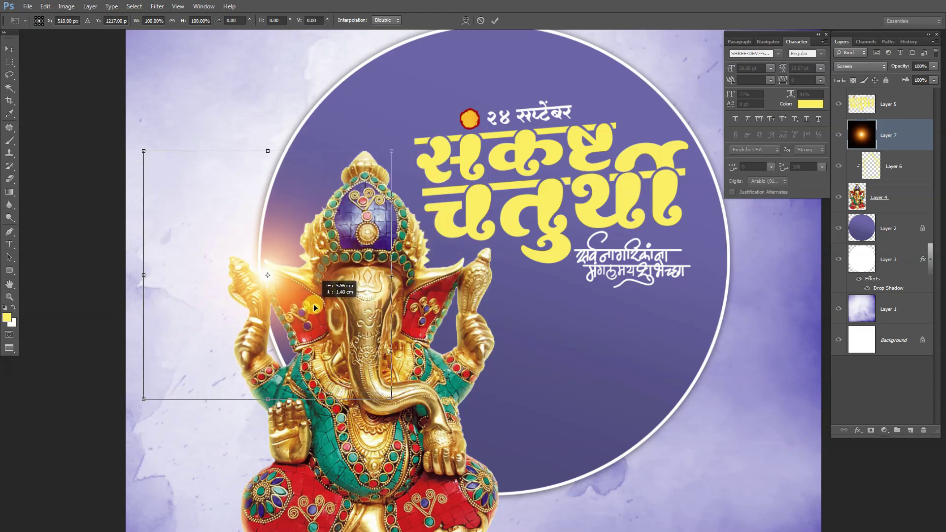
{"action": "key", "text": "Return"}
- Set the glow layer's opacity to 98% and zoom in on the title
{"action": "key", "text": "e"}
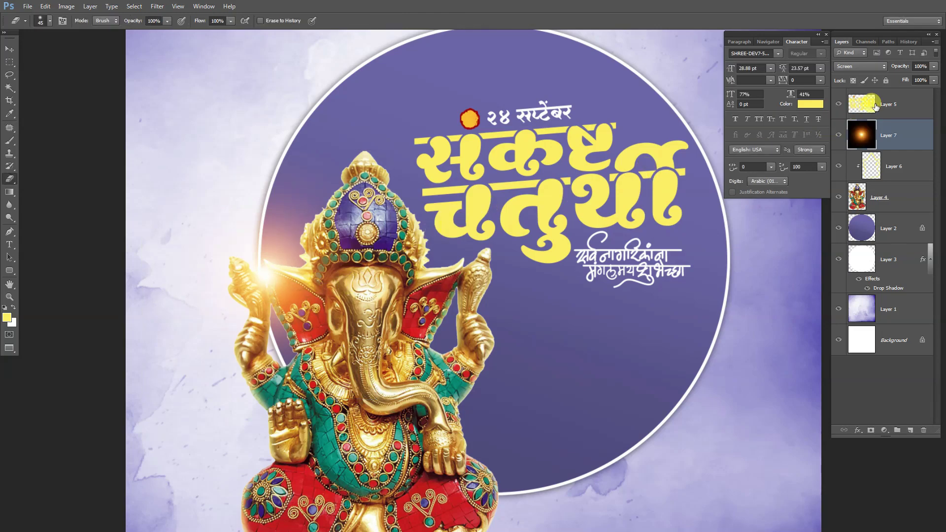
{"action": "left_click_drag", "start_coordinate": [900, 69], "coordinate": [900, 70]}
{"action": "key", "text": "ctrl+minus"}
{"action": "key", "text": "ctrl+minus"}
{"action": "key", "text": "ctrl+plus"}
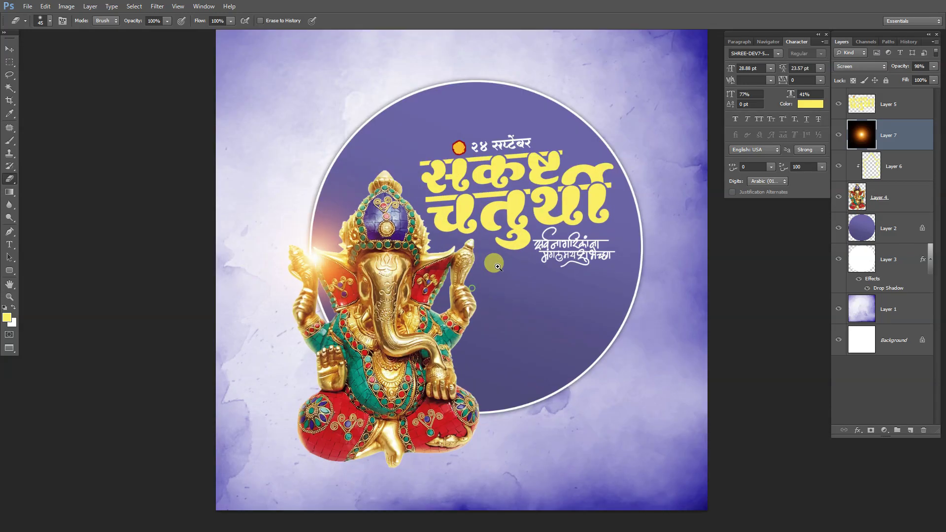
{"action": "key", "text": "ctrl+plus"}
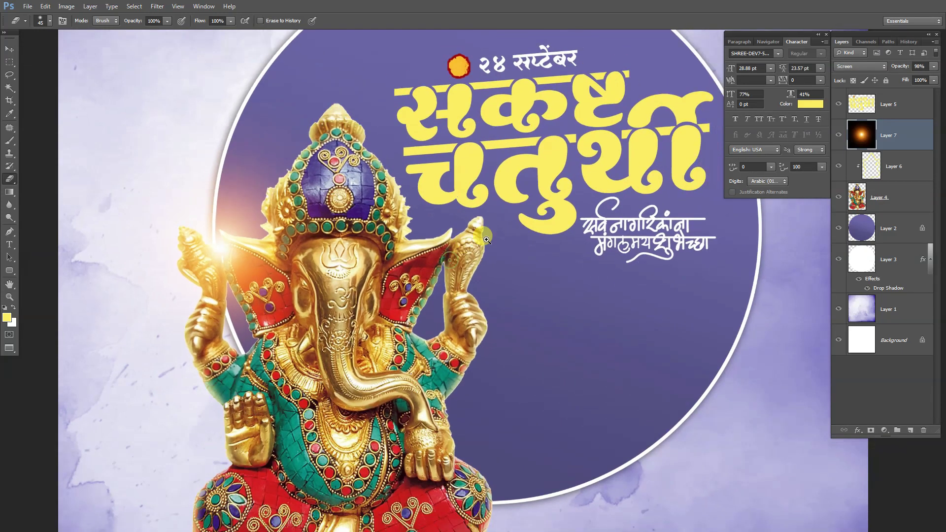
{"action": "key", "text": "ctrl+plus"}
{"action": "key", "text": "ctrl+plus"}
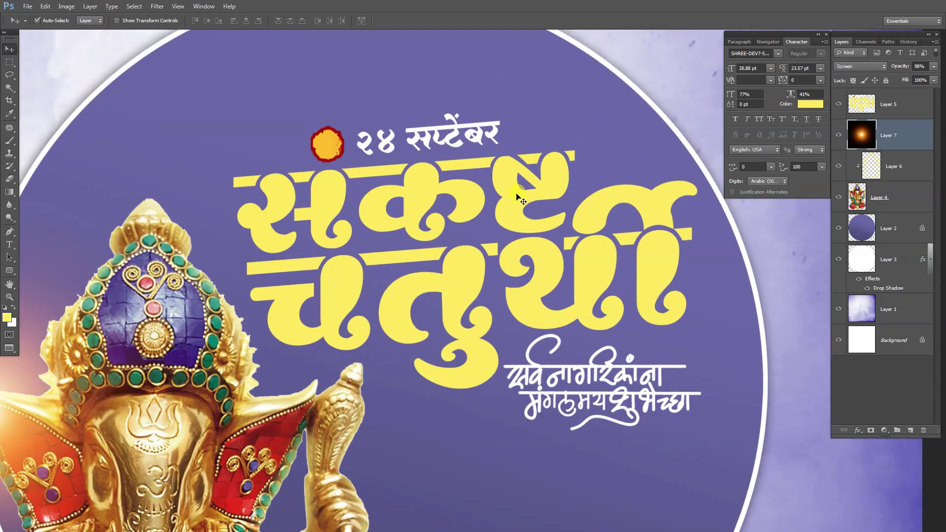
- Select Layer 5 and lasso a freehand selection around the yellow title
{"action": "key", "text": "alt+bracketright"}
{"action": "key", "text": "l"}
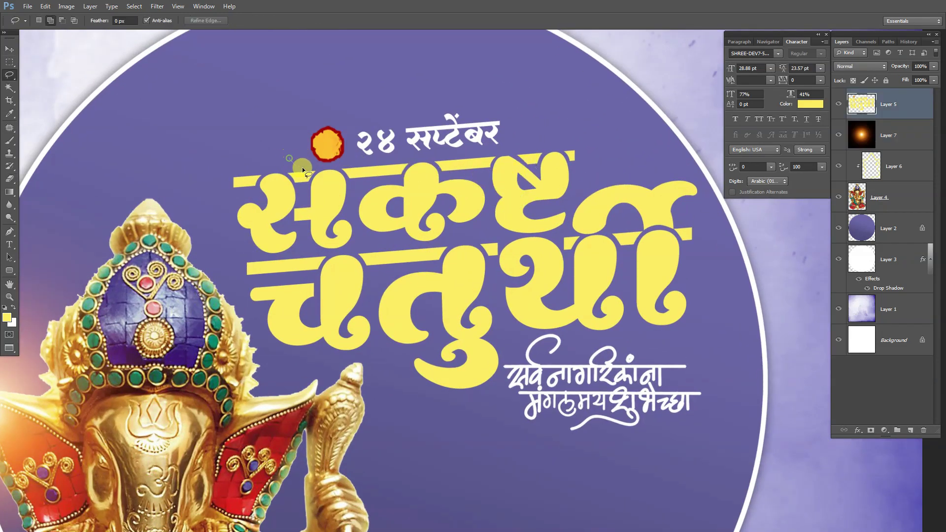
{"action": "left_click_drag", "start_coordinate": [302, 170], "coordinate": [670, 347]}
{"action": "mouse_move", "coordinate": [590, 338]}
{"action": "left_mouse_down"}
{"action": "mouse_move", "coordinate": [398, 370]}
{"action": "mouse_move", "coordinate": [261, 344]}
{"action": "mouse_move", "coordinate": [203, 175]}
{"action": "mouse_move", "coordinate": [212, 257]}
{"action": "left_mouse_up"}
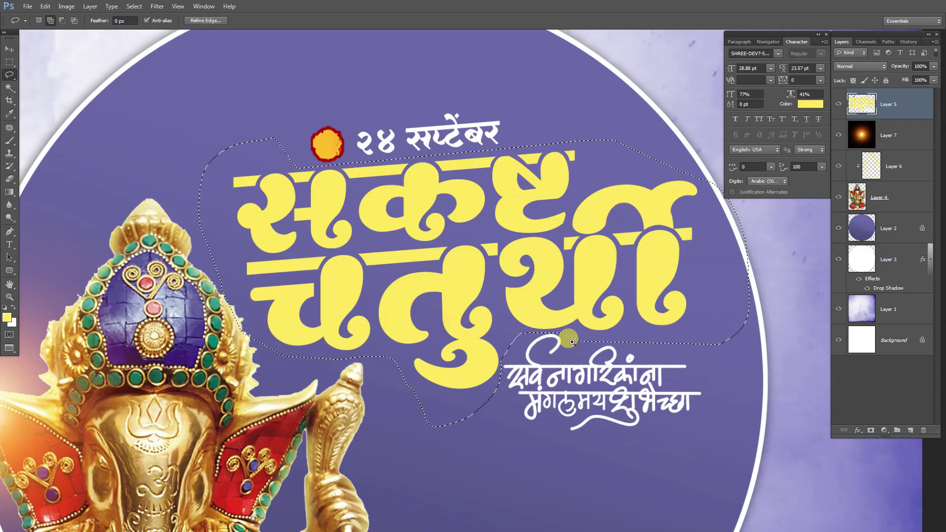
{"action": "scroll", "coordinate": [567, 343], "scroll_direction": "up", "scroll_amount": 3}
{"action": "scroll", "coordinate": [592, 313], "scroll_direction": "down", "scroll_amount": 2}
{"action": "scroll", "coordinate": [592, 313], "scroll_direction": "down", "scroll_amount": 2}
{"action": "scroll", "coordinate": [592, 313], "scroll_direction": "down", "scroll_amount": 2}
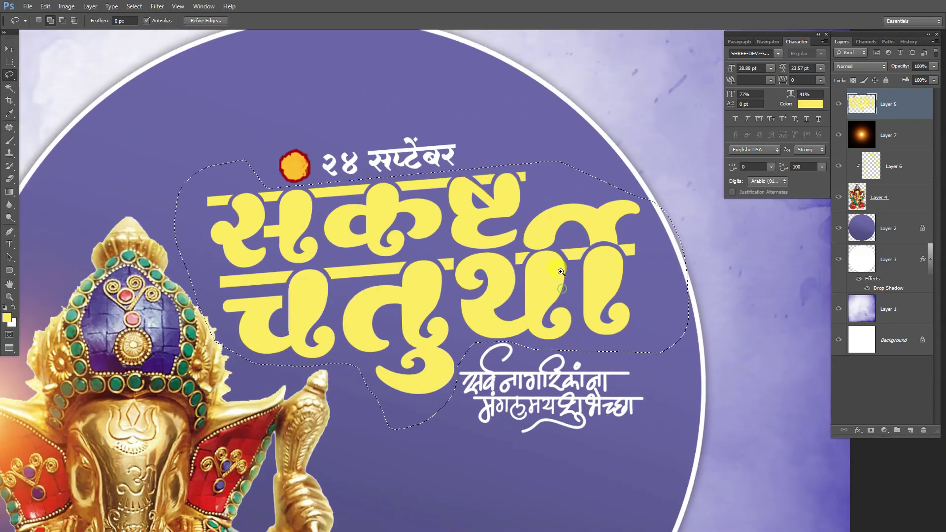
- Cut the title onto its own Layer 8 and duplicate it as Layer 8 copy
{"action": "key", "text": "ctrl+shift+j"}
{"action": "left_click", "coordinate": [839, 104]}
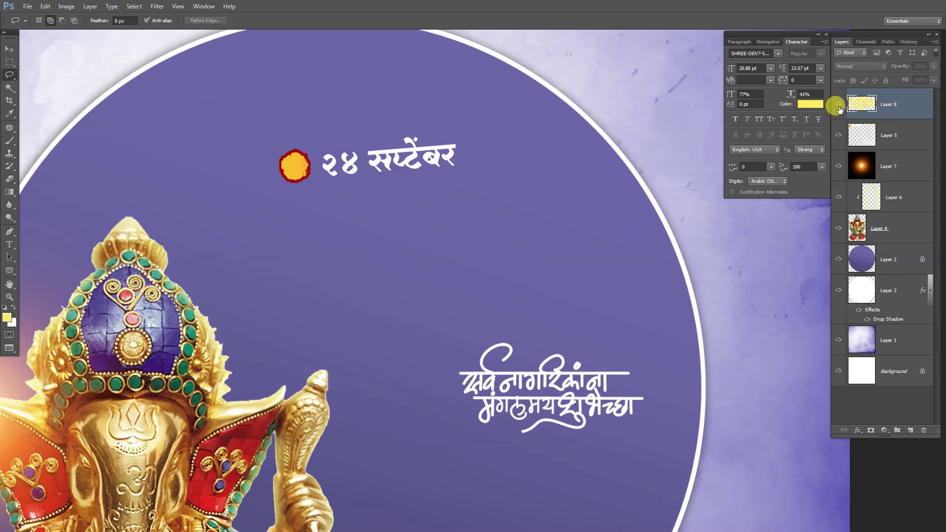
{"action": "left_click", "coordinate": [838, 104]}
{"action": "left_click", "coordinate": [838, 105]}
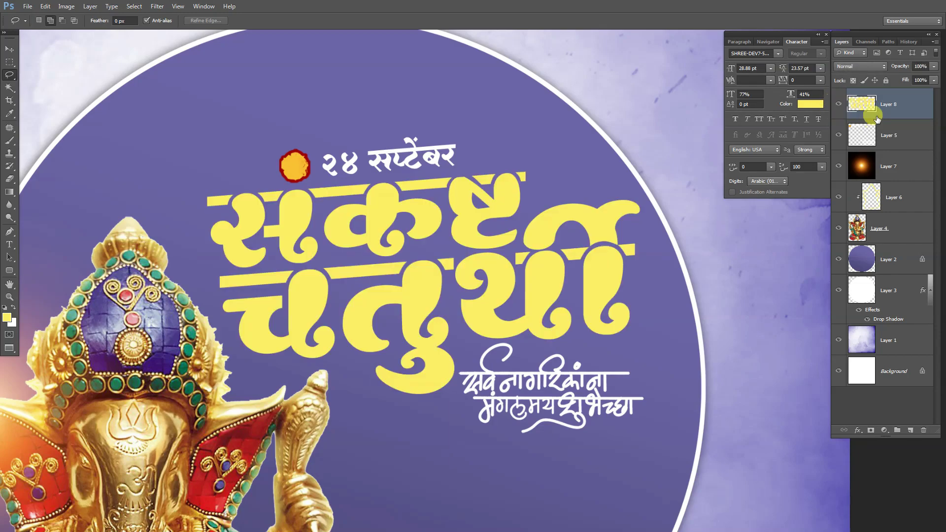
{"action": "left_click_drag", "start_coordinate": [888, 114], "coordinate": [893, 114]}
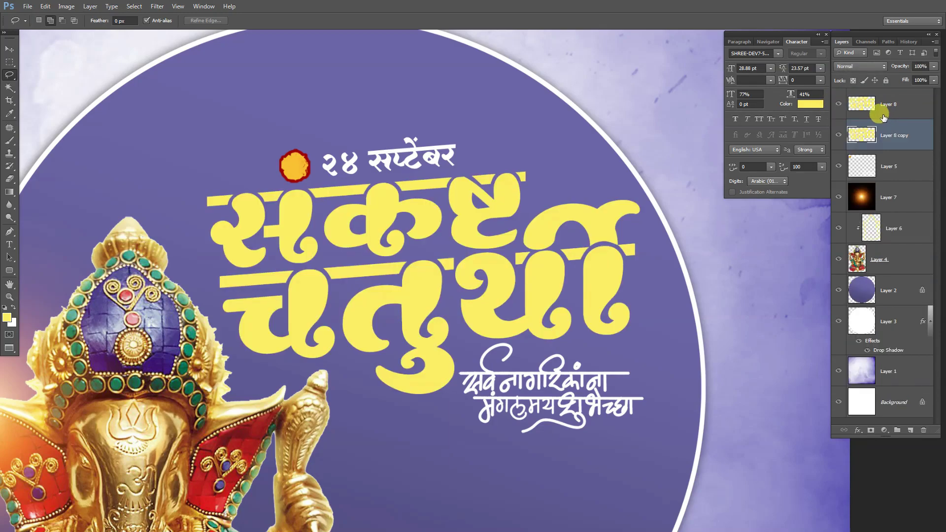
- Darken the title copy to black with Hue/Saturation Lightness -100
{"action": "key", "text": "ctrl+u"}
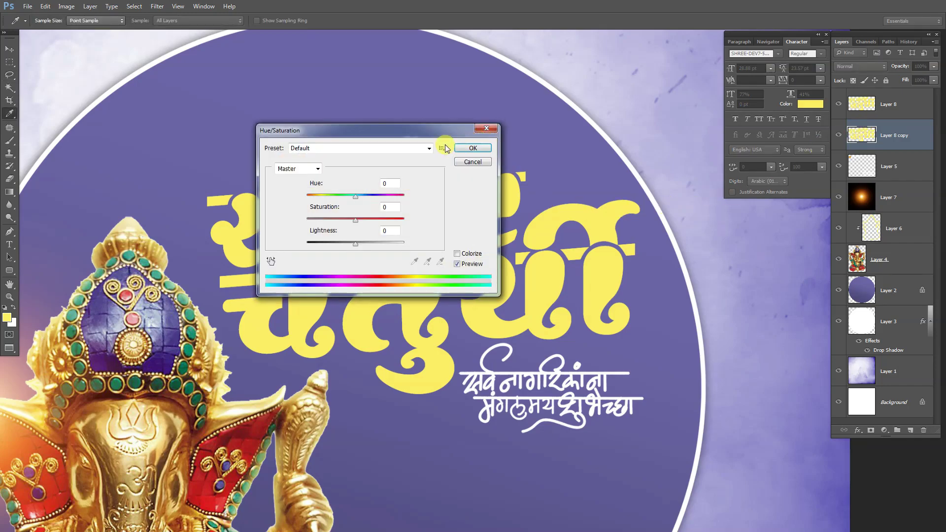
{"action": "mouse_move", "coordinate": [442, 134]}
{"action": "left_mouse_down"}
{"action": "mouse_move", "coordinate": [730, 234]}
{"action": "mouse_move", "coordinate": [748, 259]}
{"action": "left_mouse_up"}
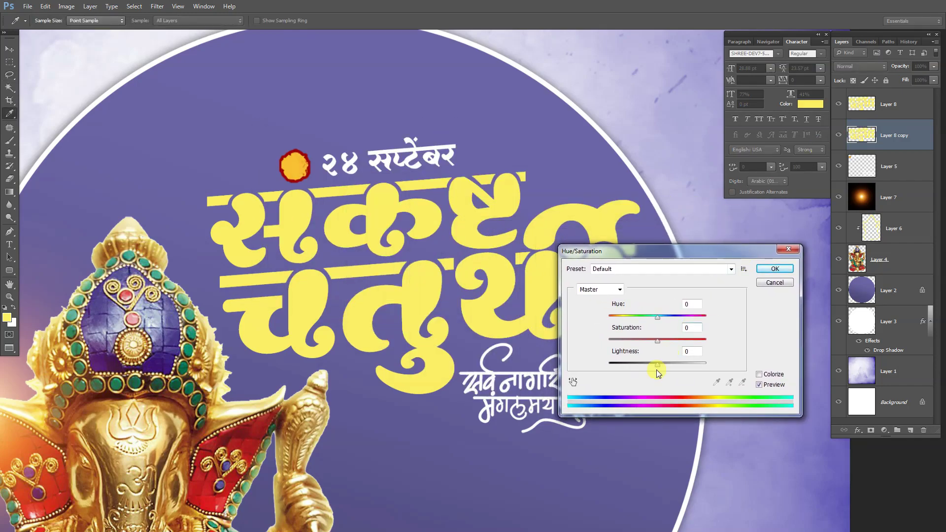
{"action": "left_click_drag", "start_coordinate": [658, 364], "coordinate": [590, 363]}
{"action": "left_click", "coordinate": [775, 269]}
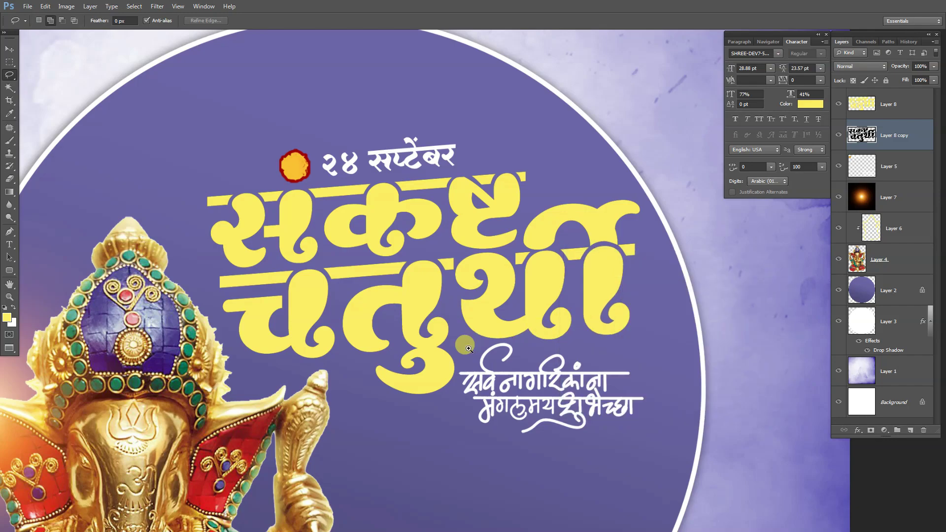
- Offset the black copy down-left and blend it as Overlay at about 48% opacity
{"action": "key", "text": "ctrl+plus"}
{"action": "key", "text": "v"}
{"action": "key", "text": "Left"}
{"action": "key", "text": "Left"}
{"action": "key", "text": "Left"}
{"action": "key", "text": "Down"}
{"action": "key", "text": "Down"}
{"action": "key", "text": "Down"}
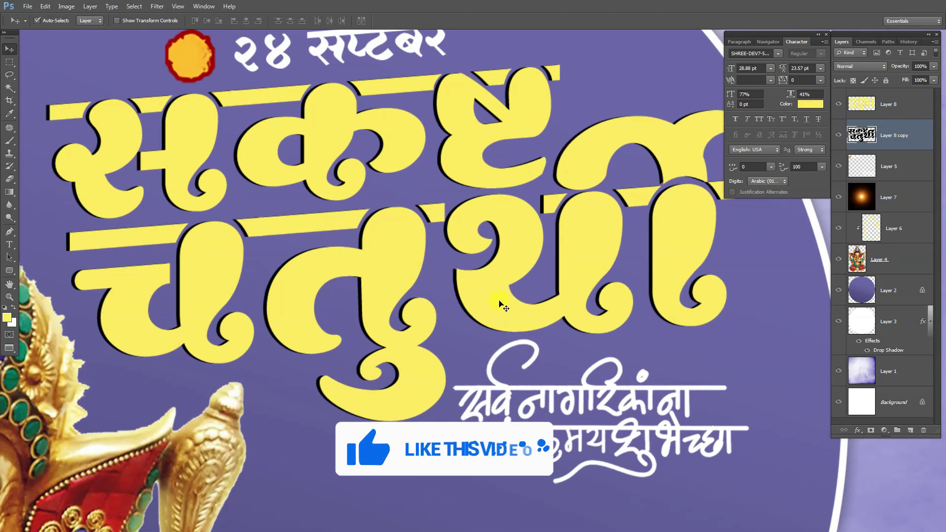
{"action": "left_click", "coordinate": [860, 67]}
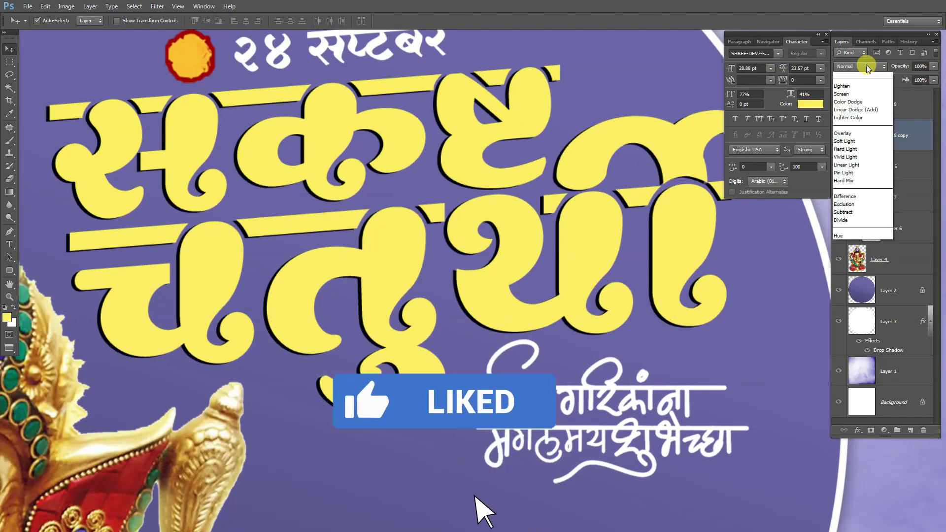
{"action": "left_click", "coordinate": [847, 191]}
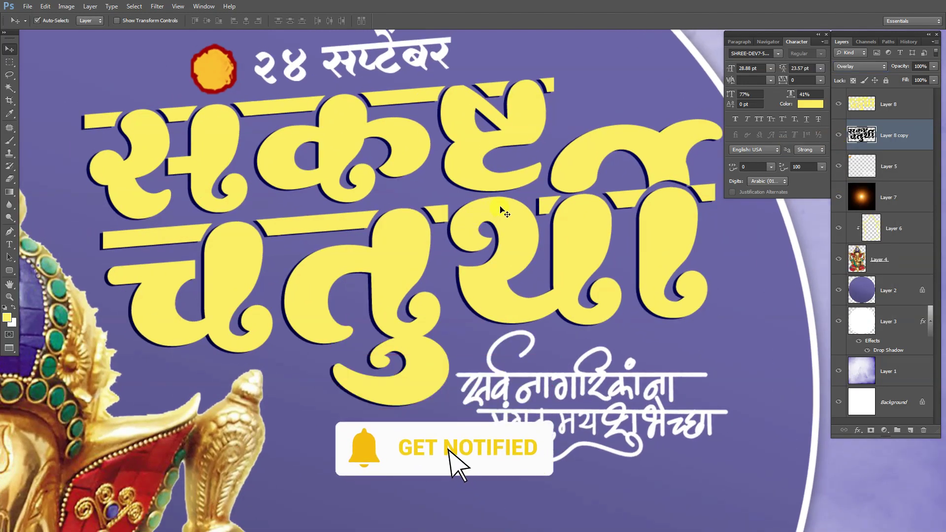
{"action": "key", "text": "5"}
{"action": "mouse_move", "coordinate": [490, 196]}
{"action": "left_mouse_down"}
{"action": "mouse_move", "coordinate": [476, 189]}
{"action": "mouse_move", "coordinate": [503, 181]}
{"action": "left_mouse_up"}
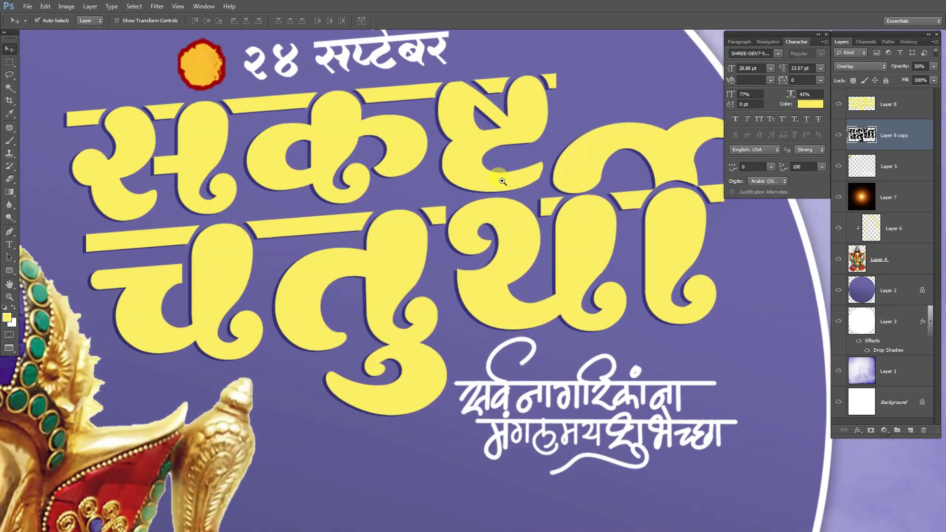
{"action": "mouse_move", "coordinate": [900, 68]}
{"action": "left_mouse_down"}
{"action": "mouse_move", "coordinate": [910, 69]}
{"action": "mouse_move", "coordinate": [898, 69]}
{"action": "left_mouse_up"}
- Select the yellow title layer and load its letter outline as a selection
{"action": "scroll", "coordinate": [494, 205], "scroll_direction": "down", "scroll_amount": 1}
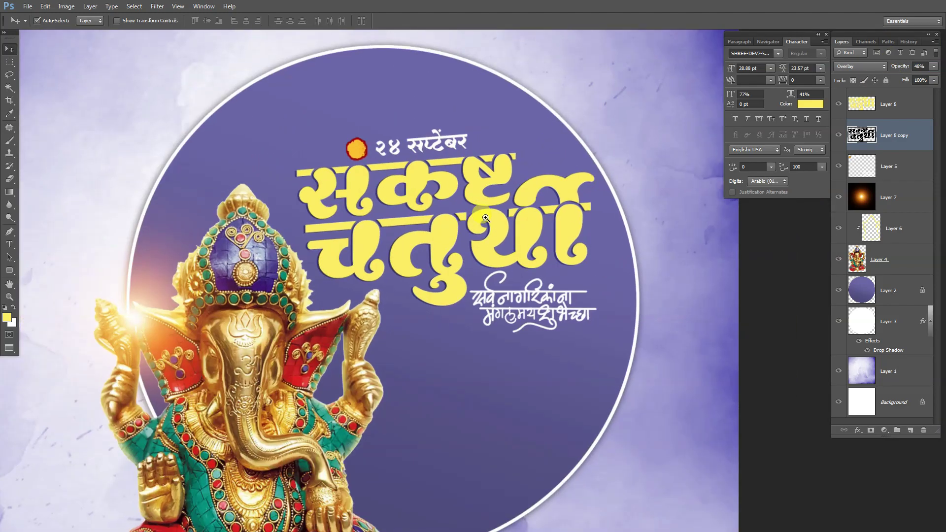
{"action": "scroll", "coordinate": [495, 205], "scroll_direction": "down", "scroll_amount": 2}
{"action": "scroll", "coordinate": [495, 204], "scroll_direction": "down", "scroll_amount": 1}
{"action": "scroll", "coordinate": [494, 205], "scroll_direction": "up", "scroll_amount": 3}
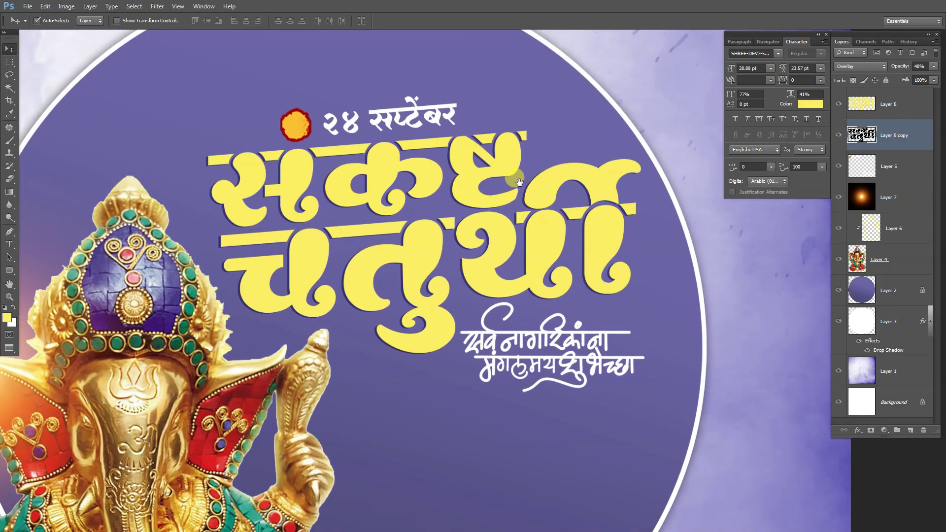
{"action": "left_click", "coordinate": [471, 190]}
{"action": "left_click", "coordinate": [863, 104], "text": "ctrl"}
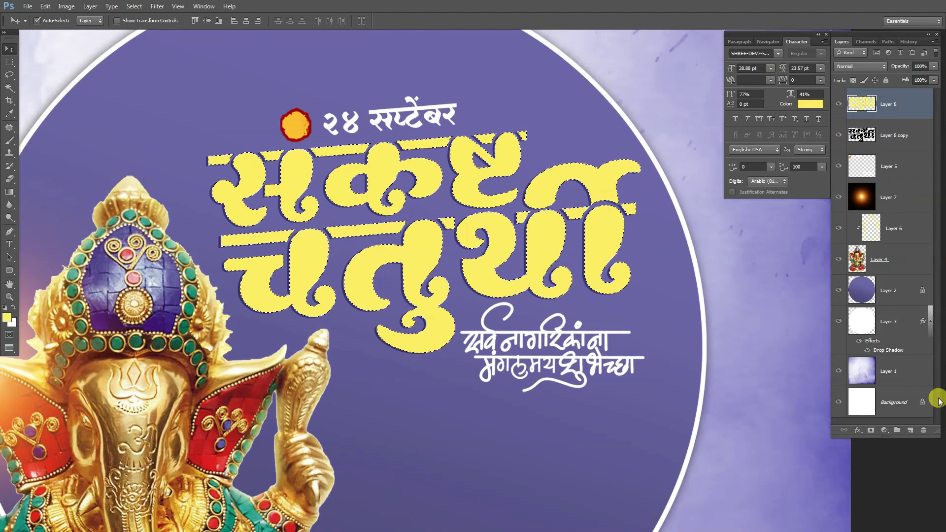
- Add a new layer over the title selection and pick a pale yellow soft brush
{"action": "left_click", "coordinate": [910, 431]}
{"action": "key", "text": "b"}
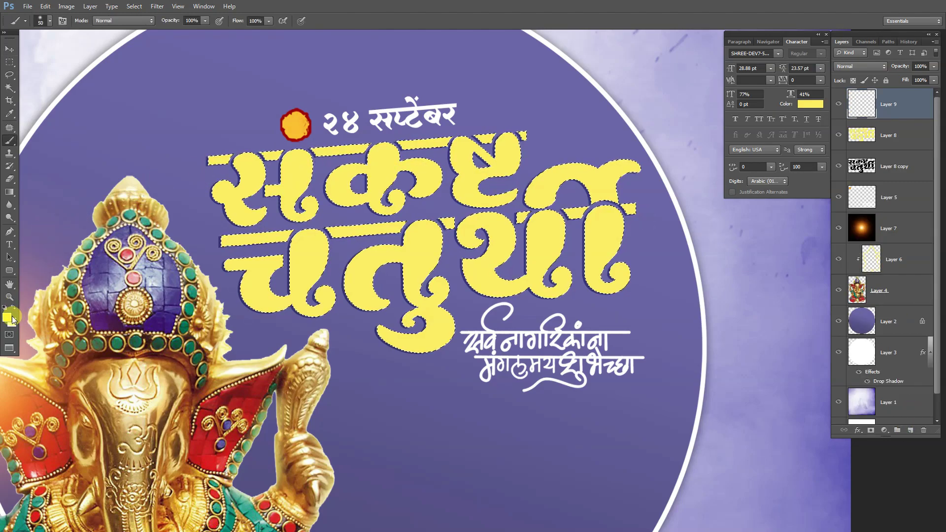
{"action": "left_click", "coordinate": [10, 317]}
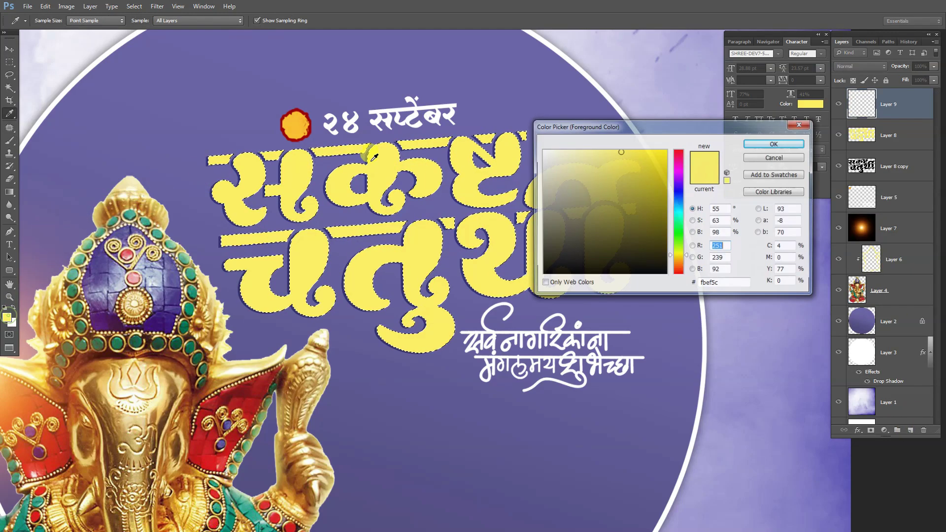
{"action": "left_click", "coordinate": [774, 143]}
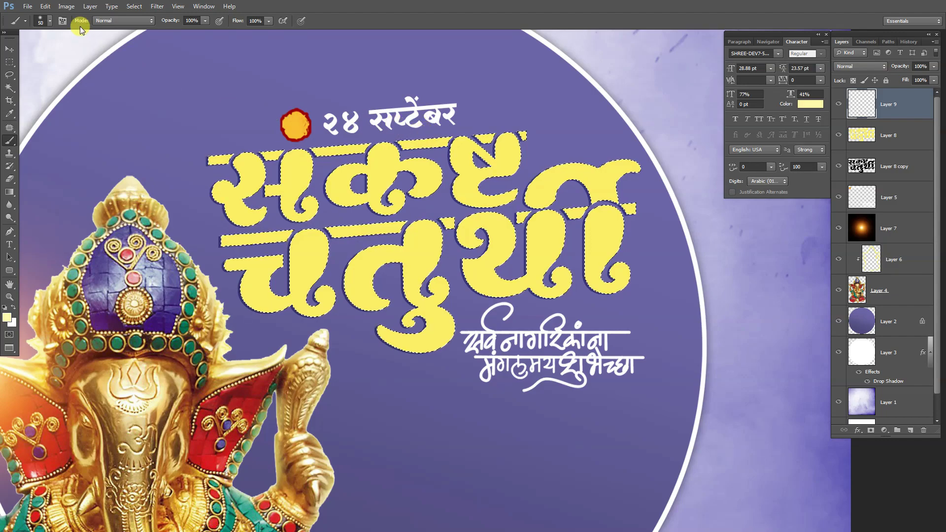
{"action": "left_click", "coordinate": [62, 21]}
{"action": "key", "text": "ctrl+d"}
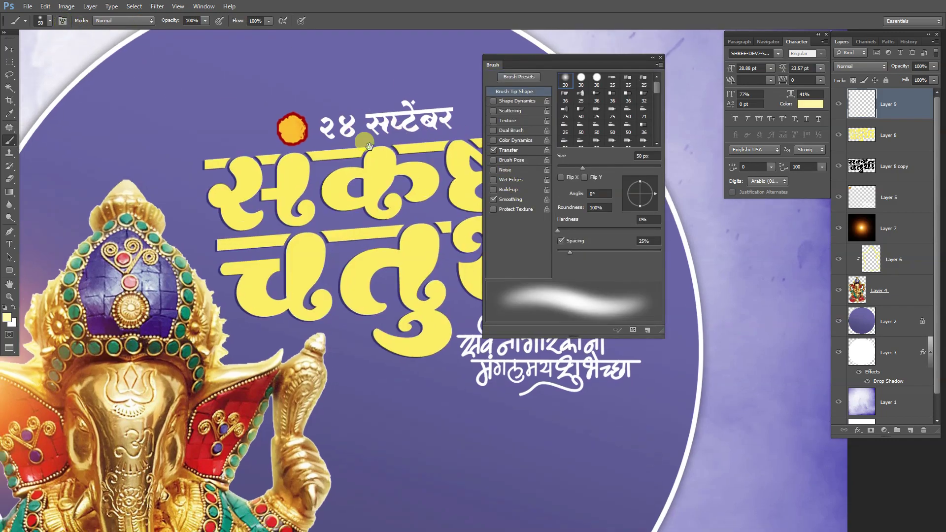
{"action": "key", "text": "F5"}
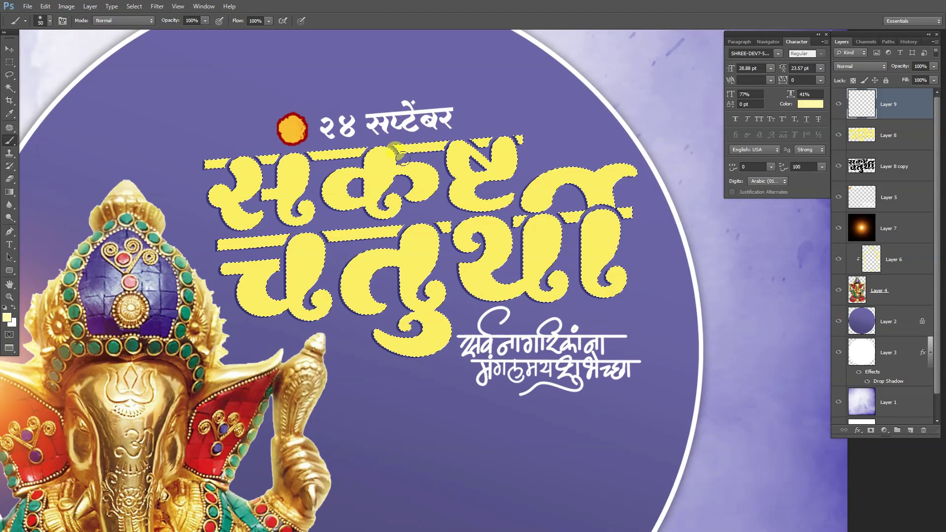
- Paint soft pale yellow highlights across the title lettering
{"action": "left_click_drag", "start_coordinate": [342, 144], "coordinate": [323, 233]}
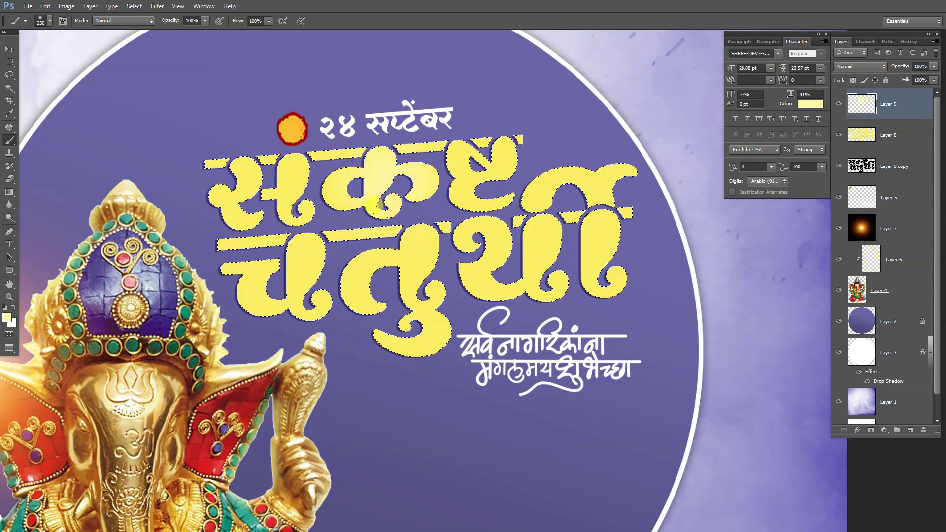
{"action": "left_click_drag", "start_coordinate": [424, 142], "coordinate": [443, 293]}
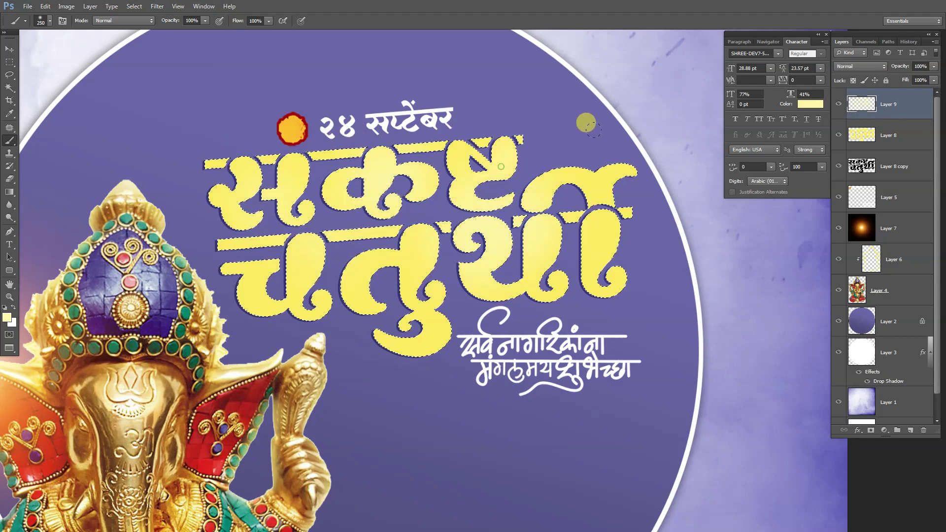
{"action": "key", "text": "ctrl+d"}
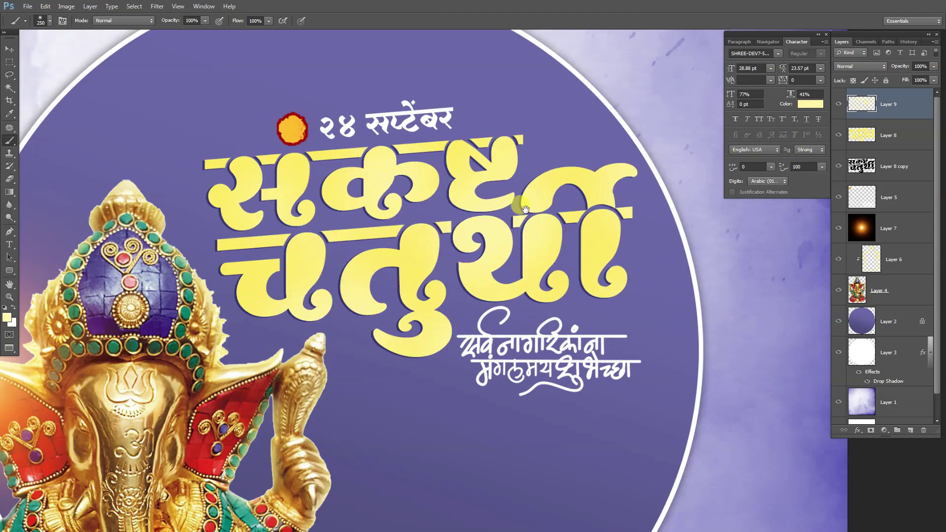
{"action": "key", "text": "ctrl+minus"}
{"action": "key", "text": "ctrl+plus"}
- Blend the highlight layer as Overlay and brighten it with Hue/Saturation Lightness +49
{"action": "left_click", "coordinate": [860, 66]}
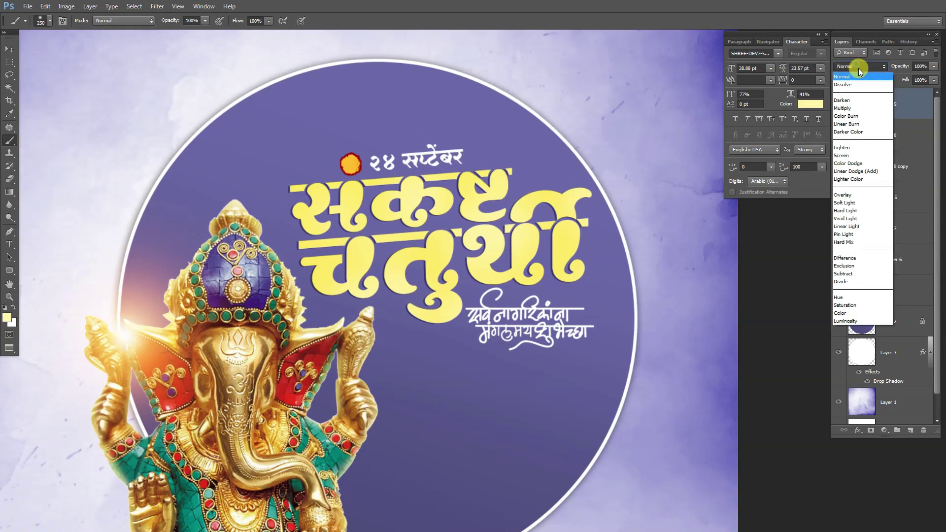
{"action": "left_click", "coordinate": [842, 195]}
{"action": "left_click_drag", "start_coordinate": [531, 208], "coordinate": [552, 198]}
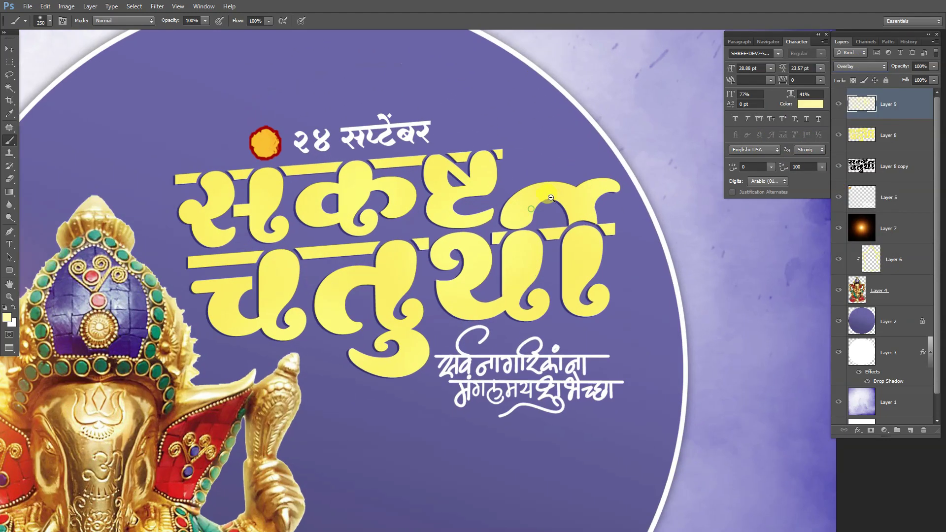
{"action": "key", "text": "ctrl+u"}
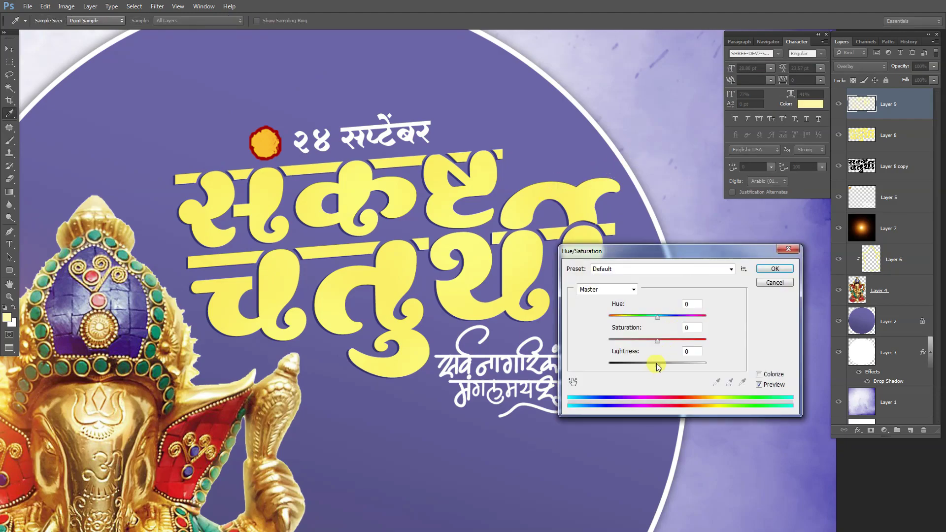
{"action": "mouse_move", "coordinate": [657, 366]}
{"action": "left_mouse_down"}
{"action": "mouse_move", "coordinate": [648, 367]}
{"action": "mouse_move", "coordinate": [683, 365]}
{"action": "left_mouse_up"}
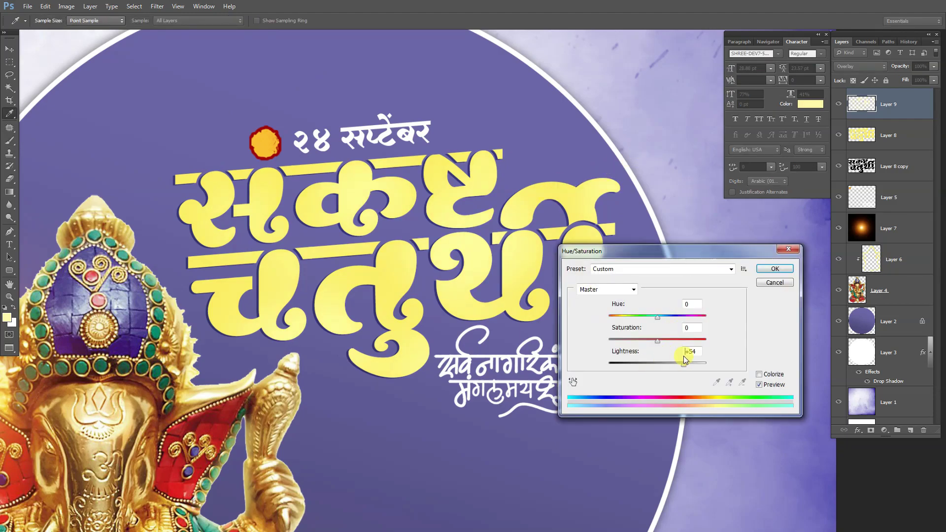
{"action": "left_click_drag", "start_coordinate": [660, 320], "coordinate": [650, 322]}
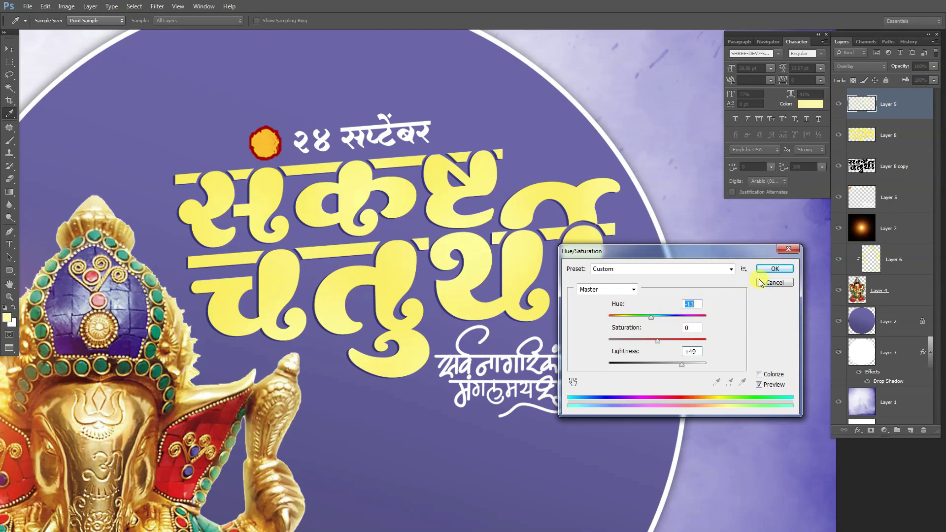
{"action": "key", "text": "Return"}
{"action": "key", "text": "ctrl+0"}
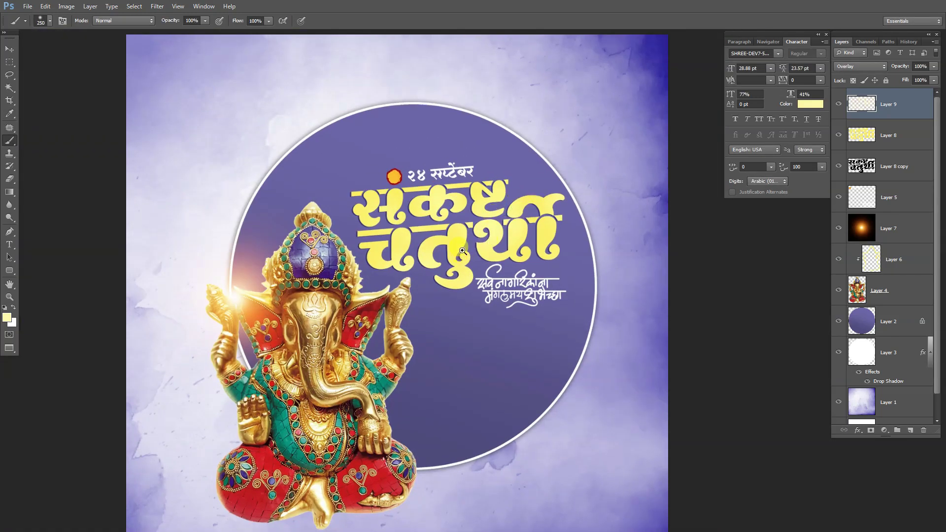
{"action": "left_click", "coordinate": [462, 251]}
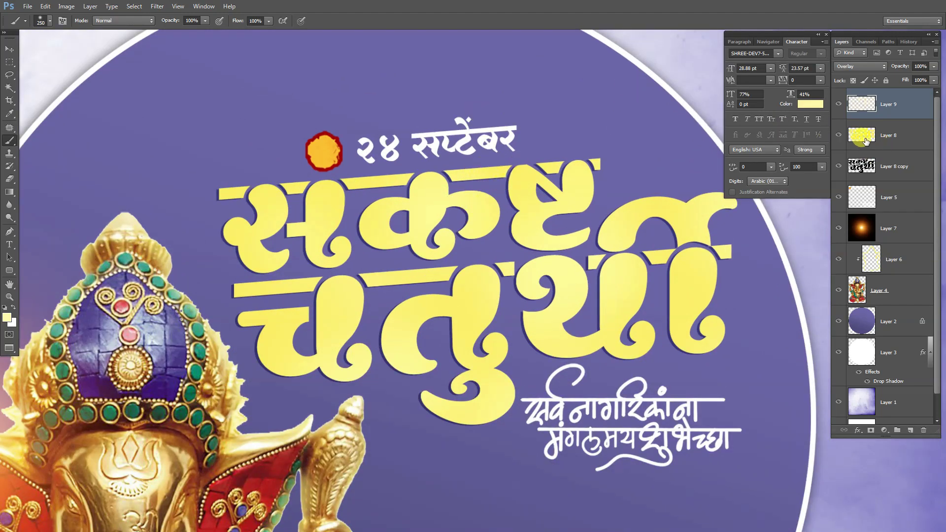
- Load Layer 8's title selection, add empty Layer 10 above it, and deselect
{"action": "left_click", "coordinate": [866, 134], "text": "ctrl"}
{"action": "key", "text": "m"}
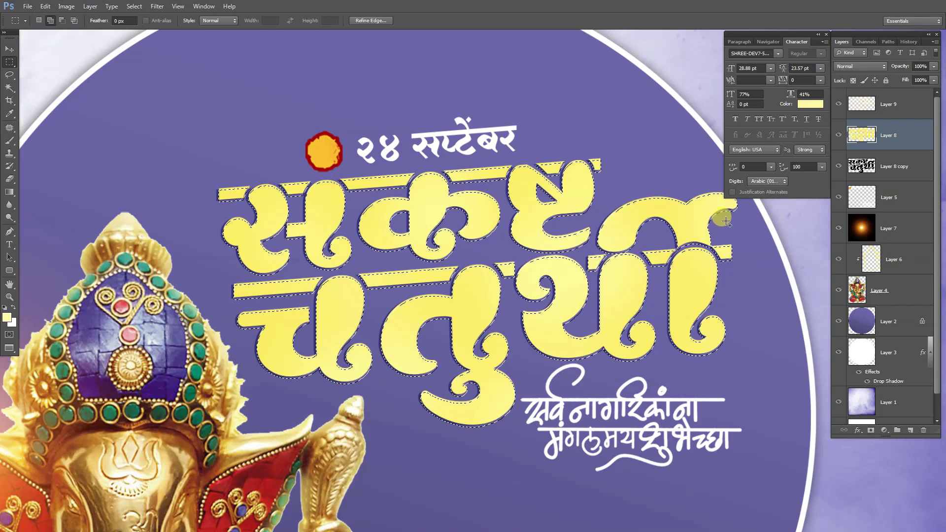
{"action": "key", "text": "ctrl+d"}
{"action": "key", "text": "ctrl+shift+alt+n"}
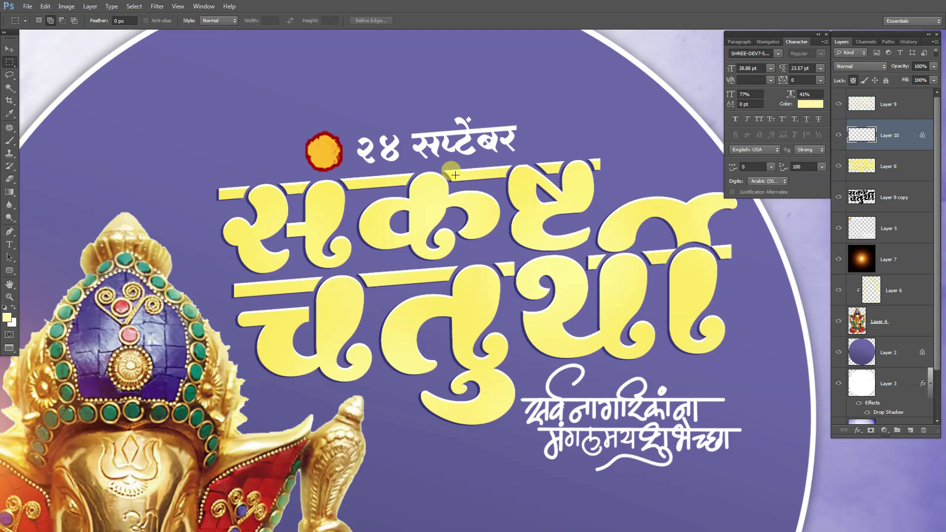
- Zoom out to the full banner and toggle Layer 10's visibility to check it
{"action": "mouse_move", "coordinate": [466, 194]}
{"action": "left_mouse_down"}
{"action": "mouse_move", "coordinate": [513, 175]}
{"action": "mouse_move", "coordinate": [440, 208]}
{"action": "left_mouse_up"}
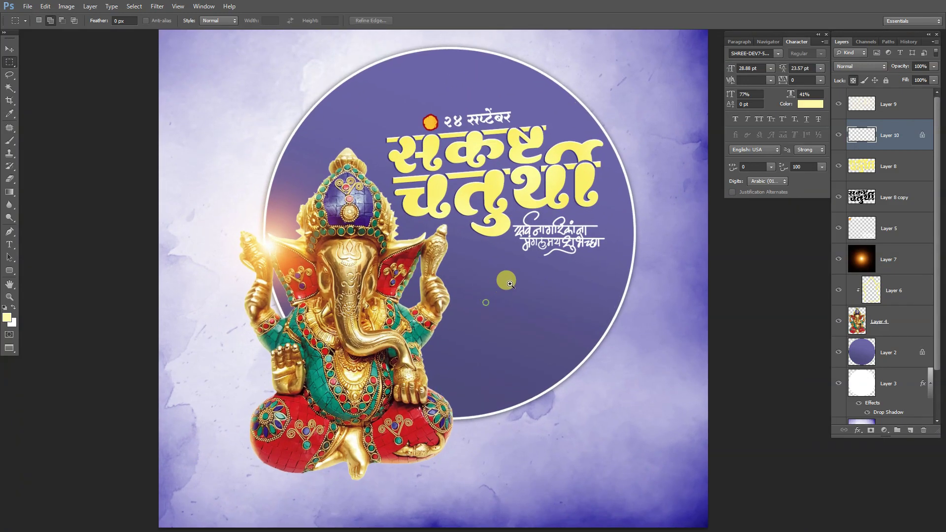
{"action": "left_click_drag", "start_coordinate": [529, 270], "coordinate": [547, 266]}
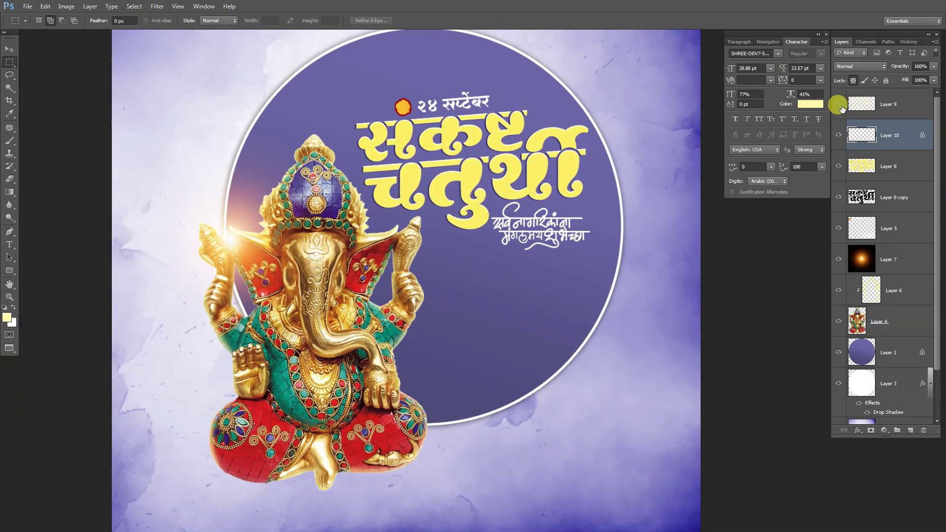
{"action": "left_click", "coordinate": [841, 139]}
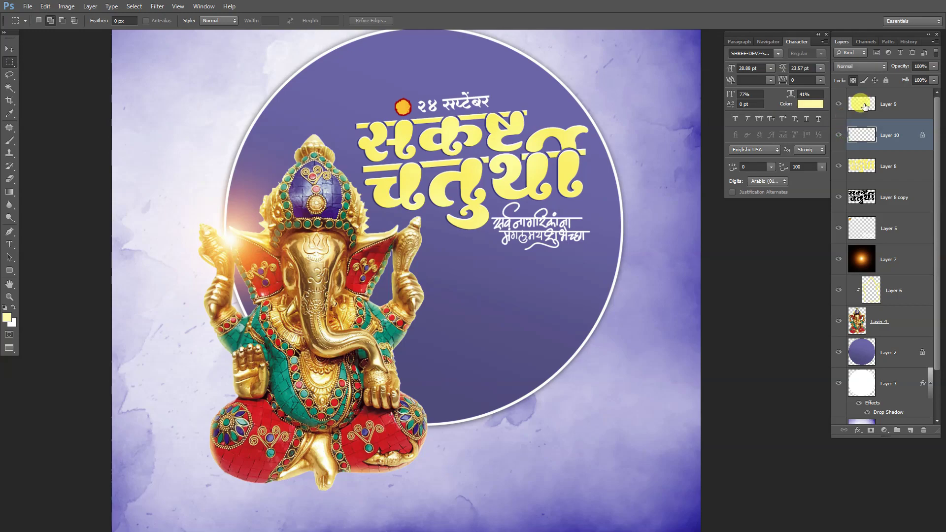
{"action": "scroll", "coordinate": [453, 273], "scroll_direction": "down", "scroll_amount": 2}
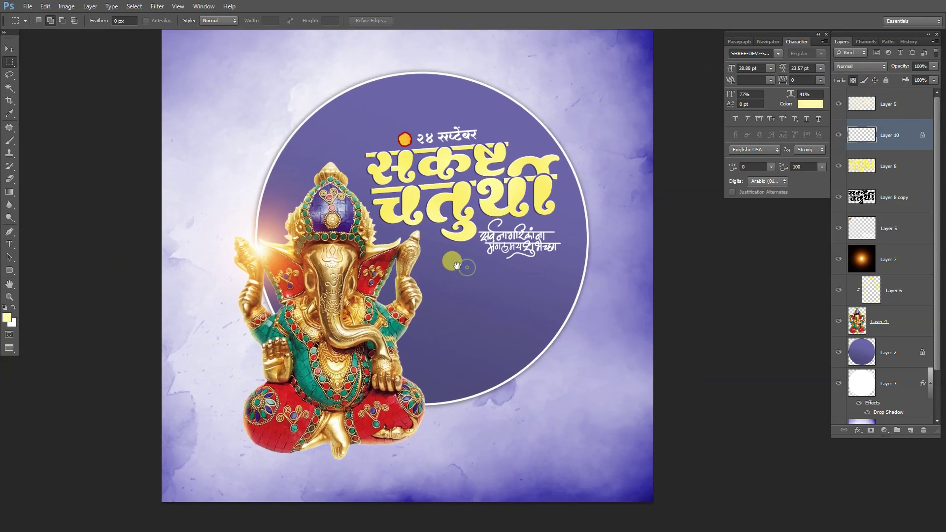
{"action": "scroll", "coordinate": [464, 269], "scroll_direction": "down", "scroll_amount": 1}
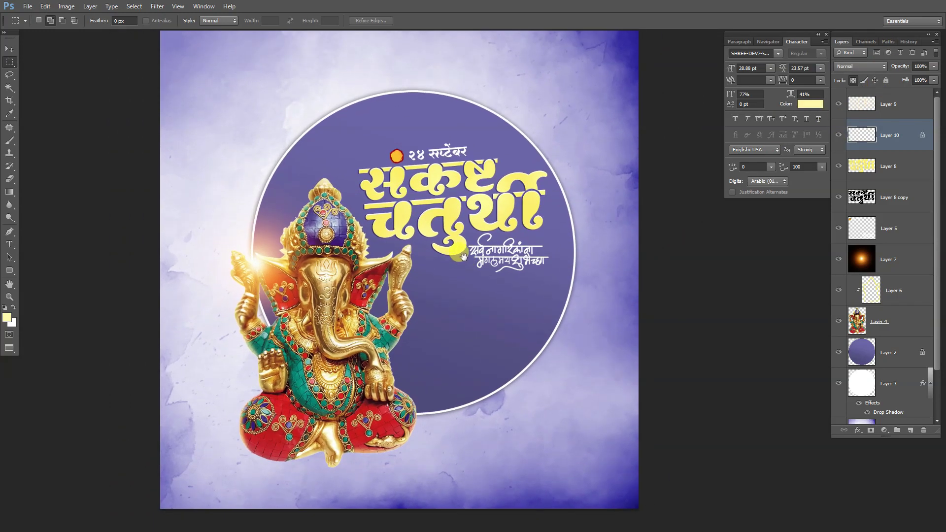
{"action": "scroll", "coordinate": [463, 256], "scroll_direction": "down", "scroll_amount": 1}
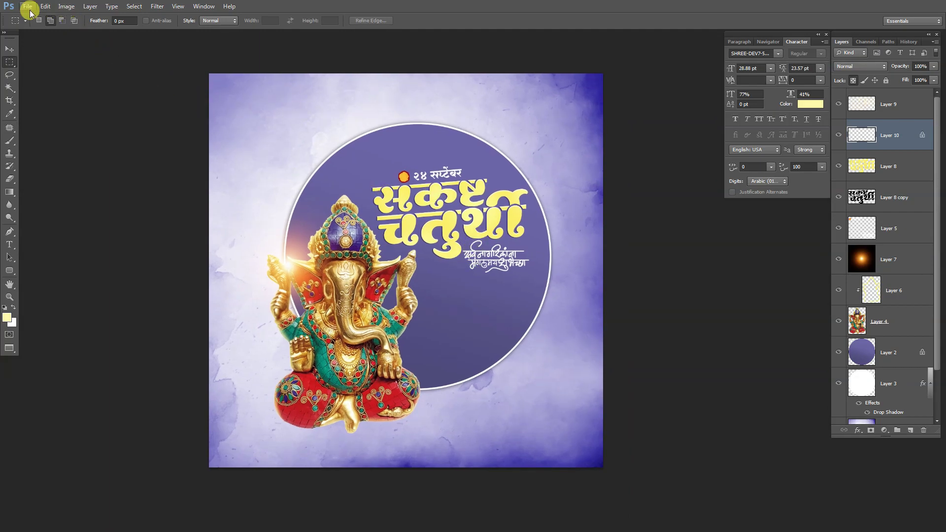
- Open the white strip asset Sep 21_5.png
{"action": "left_click", "coordinate": [28, 6]}
{"action": "left_click", "coordinate": [37, 28]}
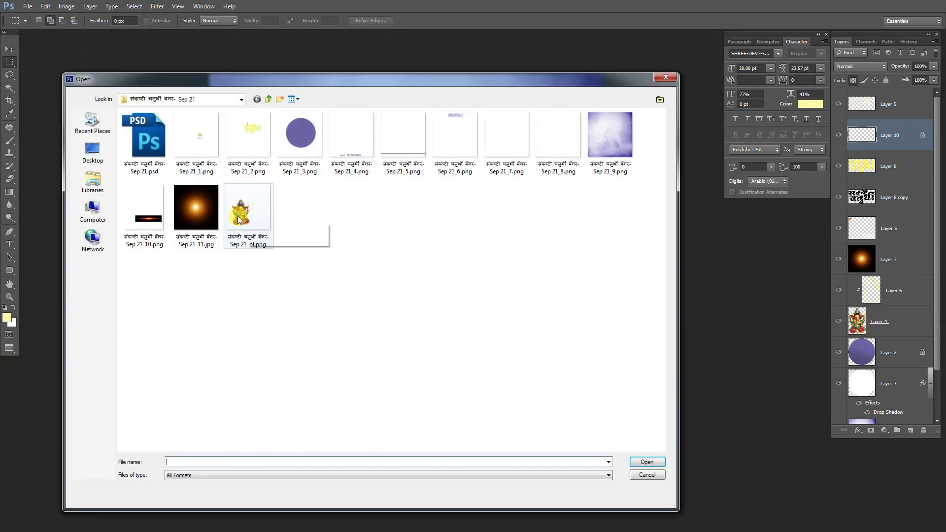
{"action": "left_click", "coordinate": [407, 146]}
{"action": "left_click", "coordinate": [646, 462]}
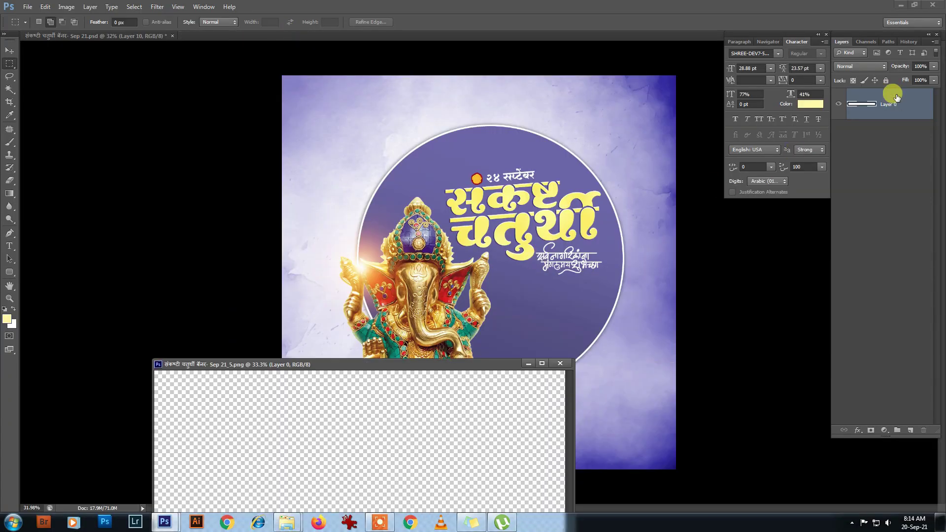
- Copy the strip into the banner as Layer 11, close the PNG, and browse assets again
{"action": "left_click_drag", "start_coordinate": [897, 97], "coordinate": [475, 210]}
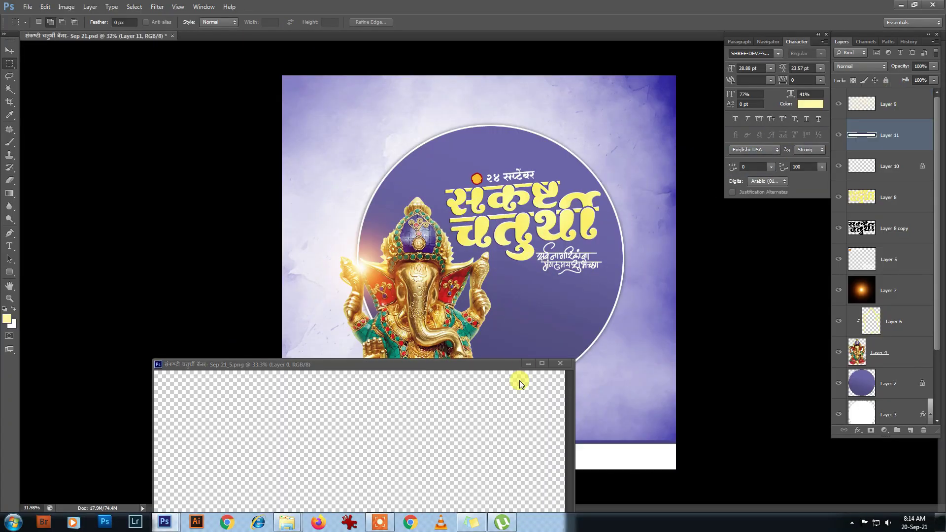
{"action": "left_click_drag", "start_coordinate": [520, 365], "coordinate": [325, 129]}
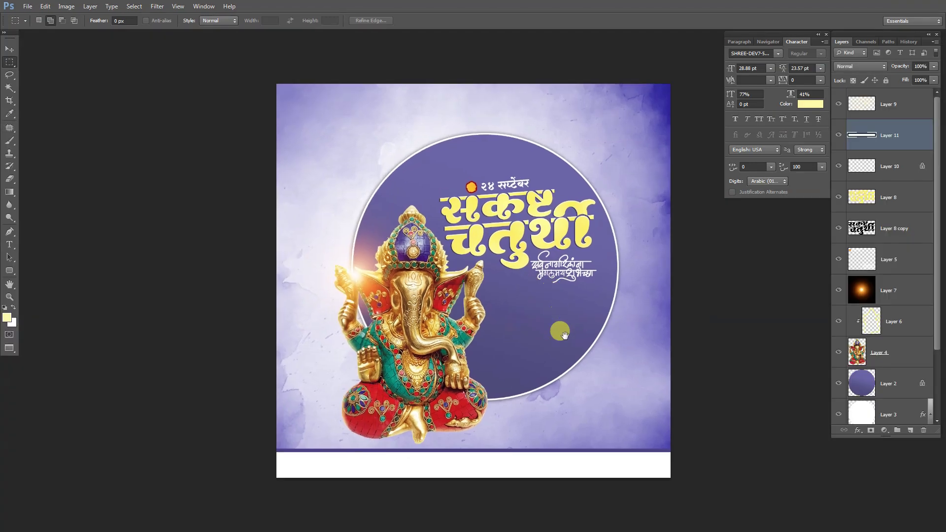
{"action": "scroll", "coordinate": [555, 332], "scroll_direction": "down", "scroll_amount": 2}
{"action": "left_click", "coordinate": [563, 363], "text": "ctrl"}
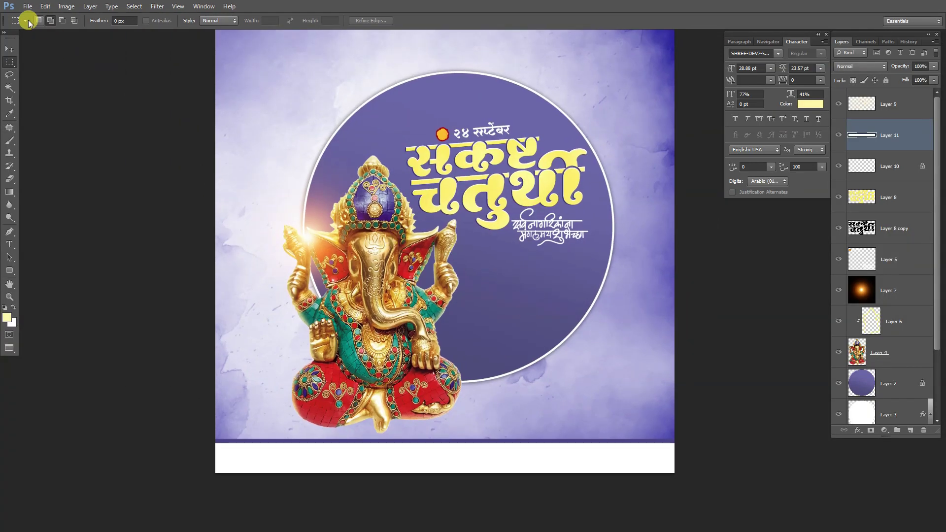
{"action": "left_click", "coordinate": [27, 6]}
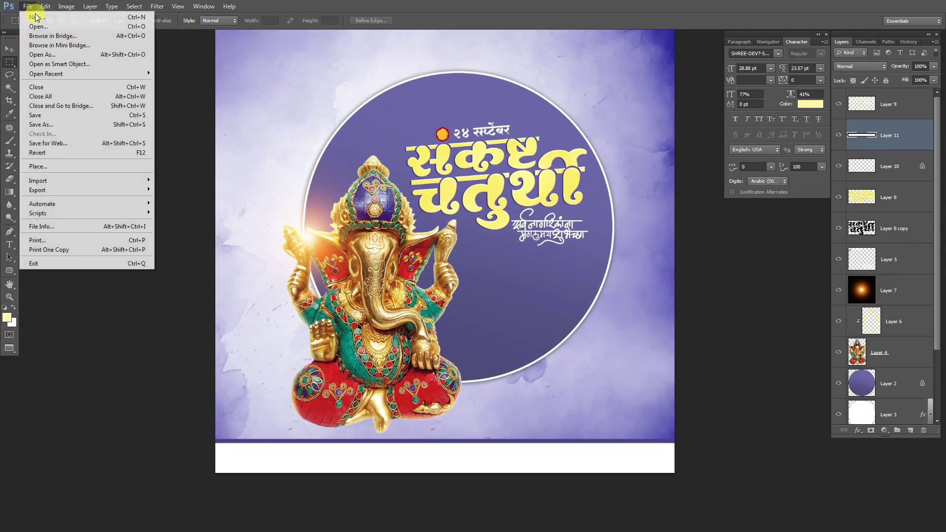
{"action": "left_click", "coordinate": [39, 26]}
- Open the flower and moonrise PNG and drop it into the banner as Layer 12
{"action": "left_click", "coordinate": [201, 147]}
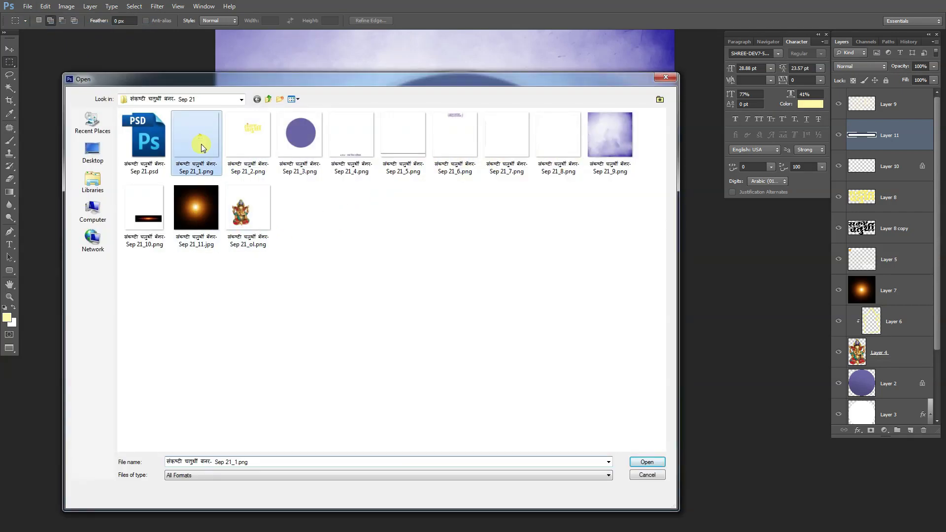
{"action": "left_click", "coordinate": [647, 462]}
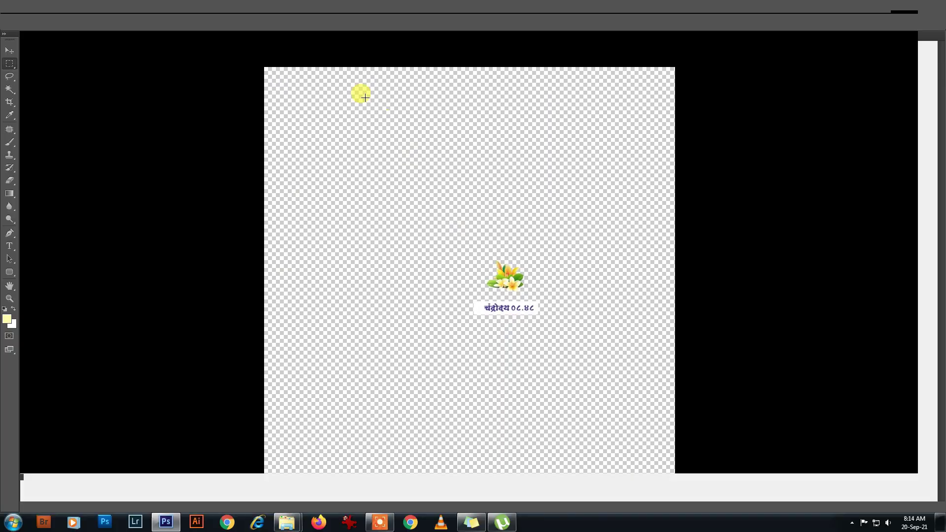
{"action": "key", "text": "f"}
{"action": "left_click_drag", "start_coordinate": [302, 35], "coordinate": [363, 383]}
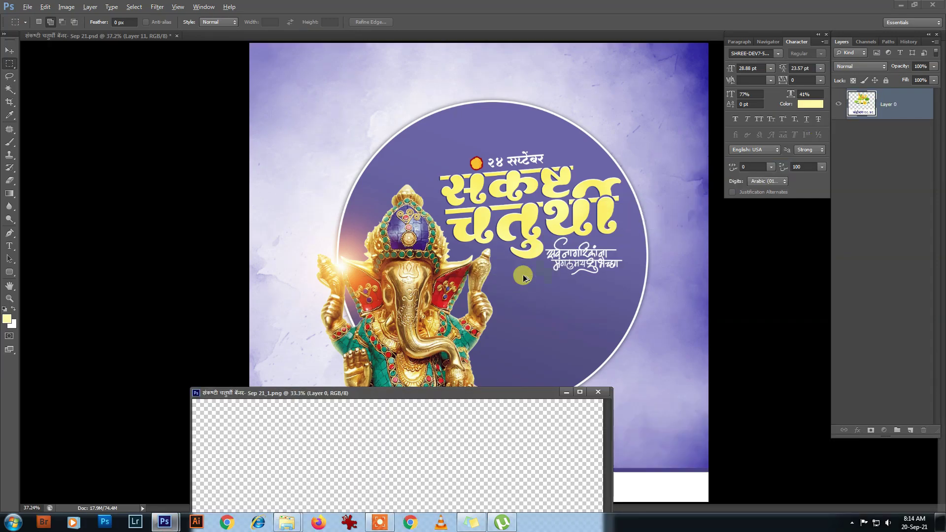
{"action": "left_click_drag", "start_coordinate": [524, 279], "coordinate": [523, 280]}
{"action": "left_click", "coordinate": [598, 392]}
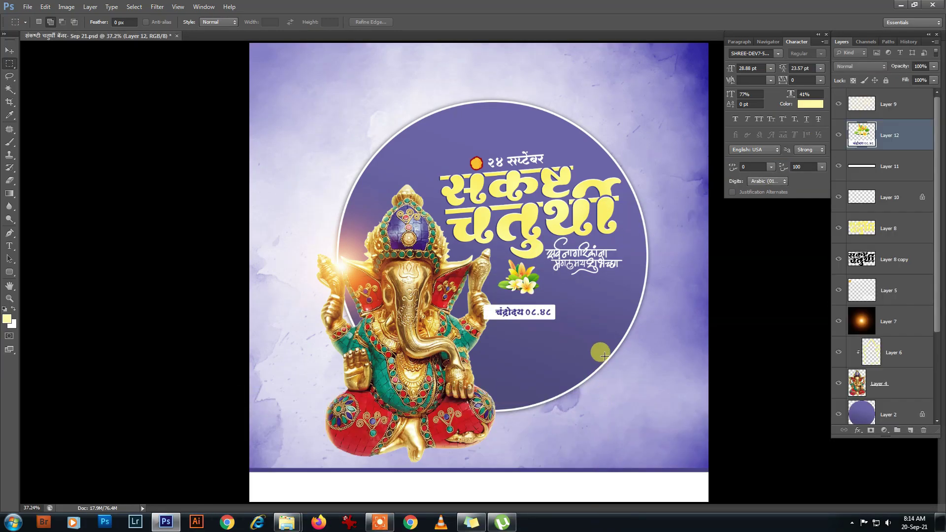
- Move Layer 12 down the stack to sit just below the Ganesh idol's Layer 4
{"action": "key", "text": "ctrl+bracketleft"}
{"action": "key", "text": "ctrl+bracketleft"}
{"action": "key", "text": "ctrl+bracketleft"}
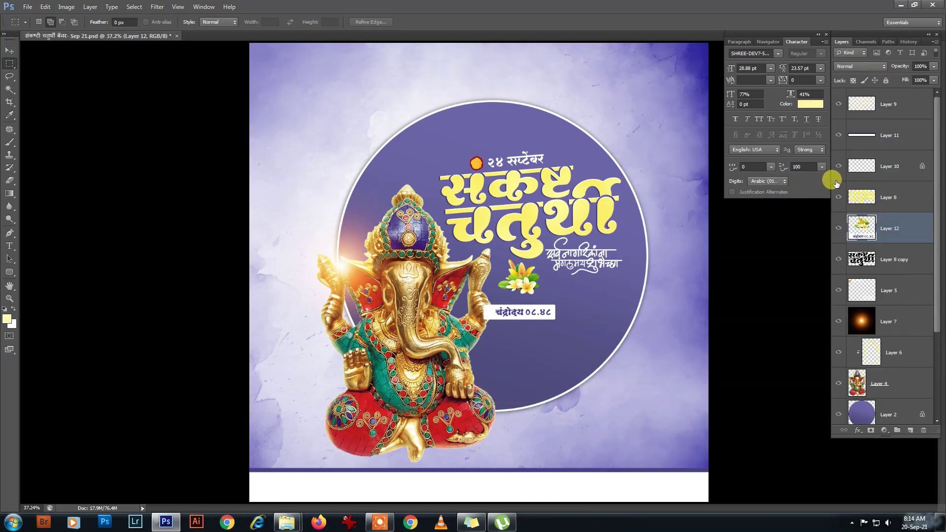
{"action": "key", "text": "ctrl+bracketleft"}
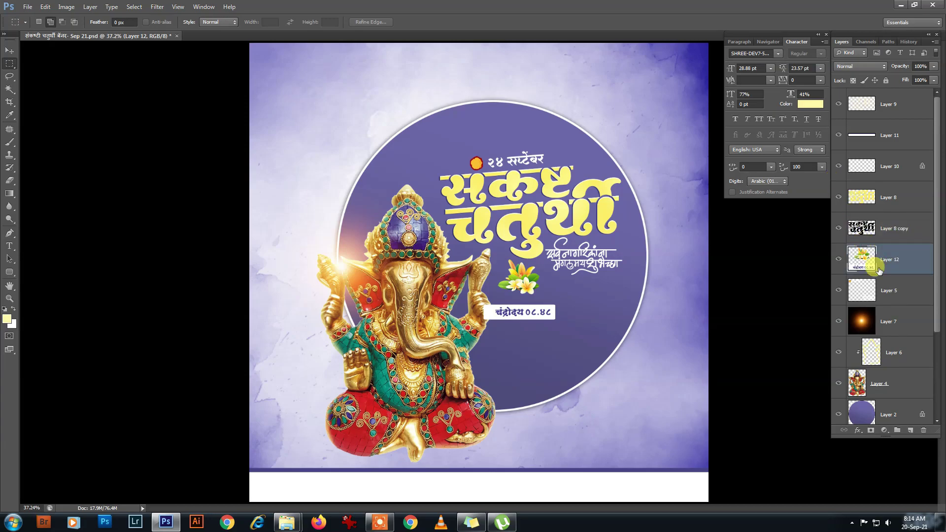
{"action": "key", "text": "ctrl+bracketleft"}
{"action": "left_click_drag", "start_coordinate": [881, 293], "coordinate": [871, 399]}
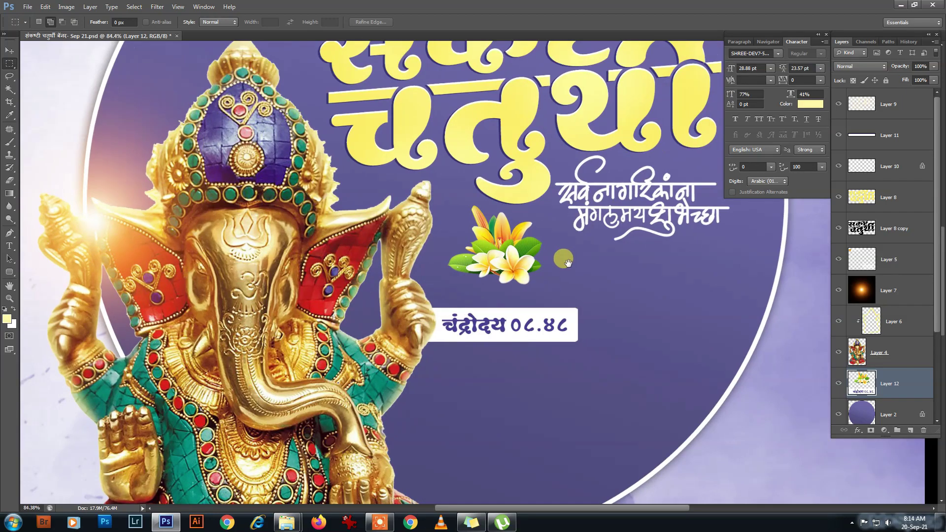
{"action": "mouse_move", "coordinate": [542, 300]}
{"action": "left_mouse_down"}
{"action": "mouse_move", "coordinate": [579, 258]}
{"action": "mouse_move", "coordinate": [573, 237]}
{"action": "left_mouse_up"}
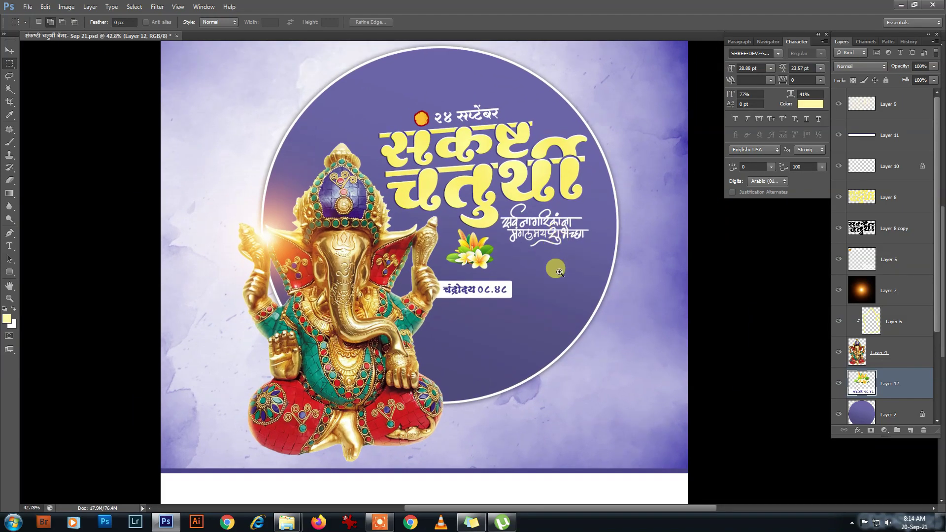
{"action": "left_click_drag", "start_coordinate": [560, 272], "coordinate": [572, 180]}
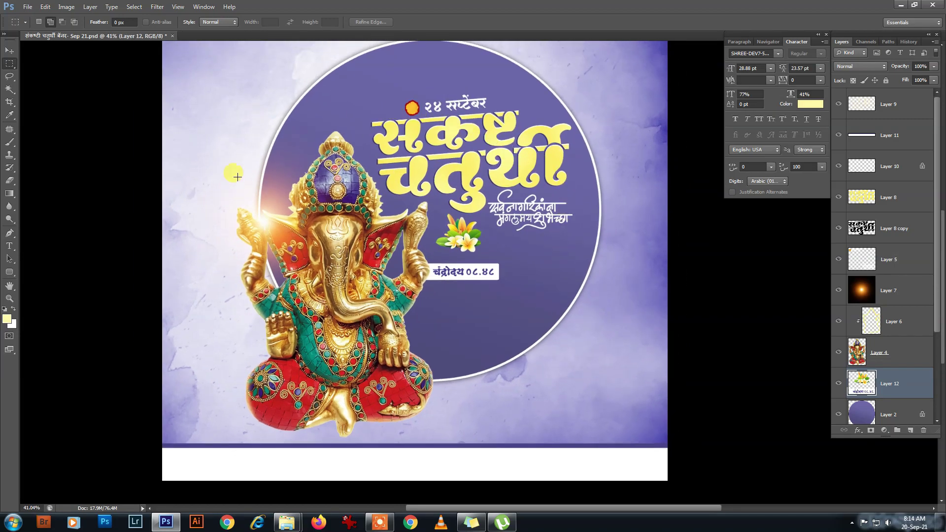
- Open Sep 21_6.png and drop its purple Vakratunda shloka into the banner as Layer 13
{"action": "left_click", "coordinate": [40, 9]}
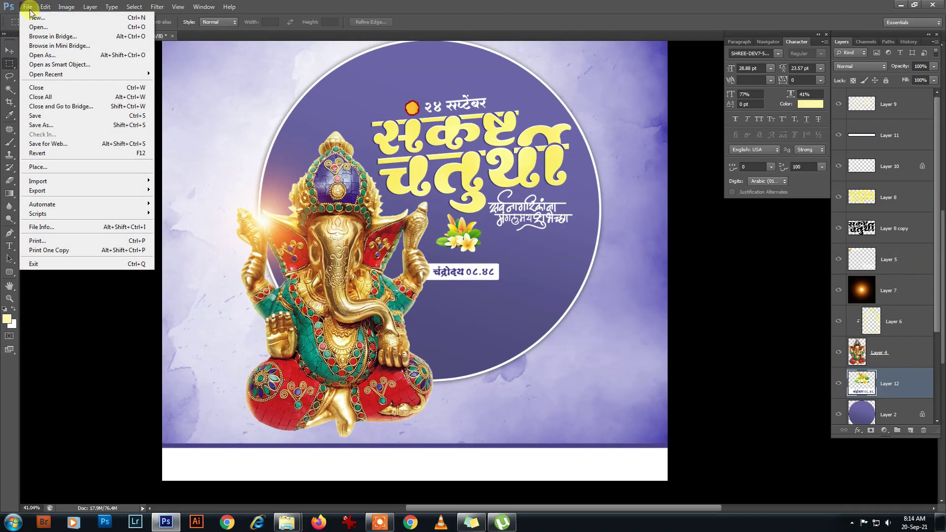
{"action": "left_click", "coordinate": [40, 29]}
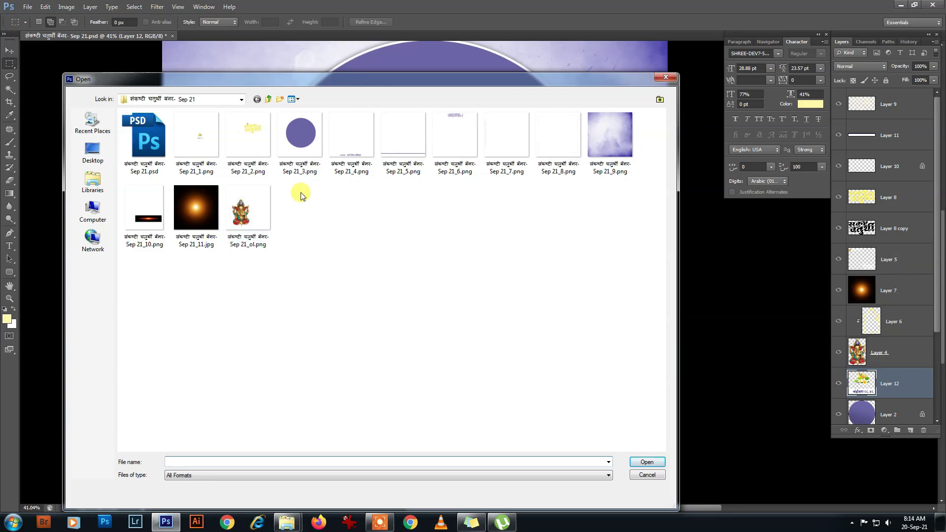
{"action": "left_click", "coordinate": [451, 134]}
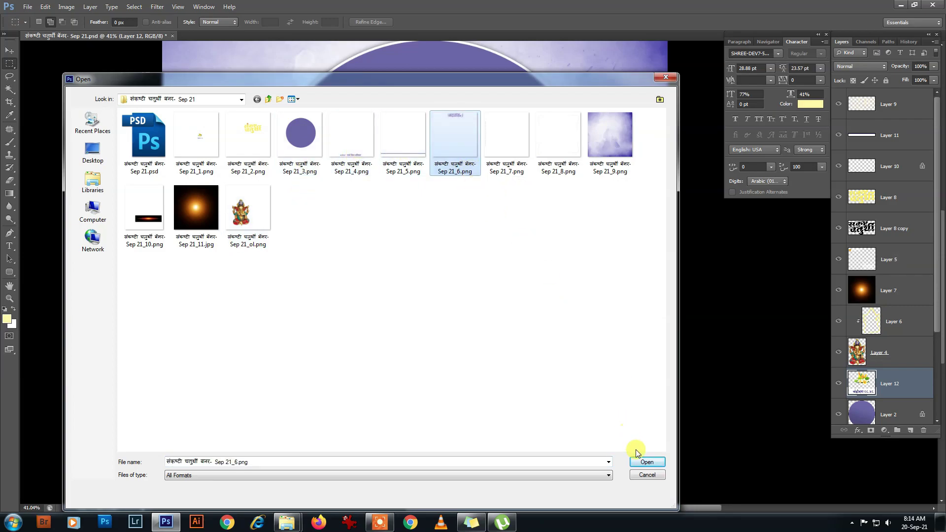
{"action": "left_click", "coordinate": [643, 461]}
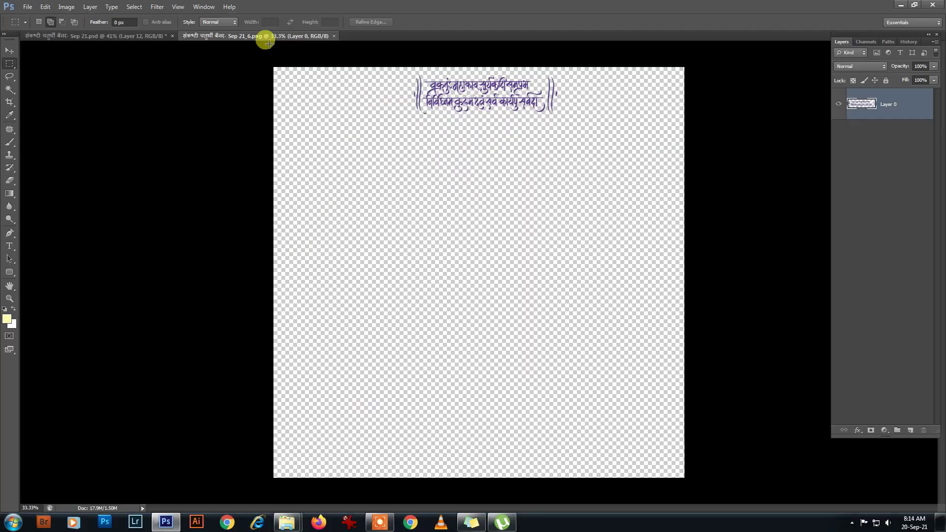
{"action": "left_click_drag", "start_coordinate": [266, 42], "coordinate": [277, 319]}
{"action": "mouse_move", "coordinate": [877, 101]}
{"action": "left_mouse_down"}
{"action": "mouse_move", "coordinate": [512, 196]}
{"action": "mouse_move", "coordinate": [449, 268]}
{"action": "left_mouse_up"}
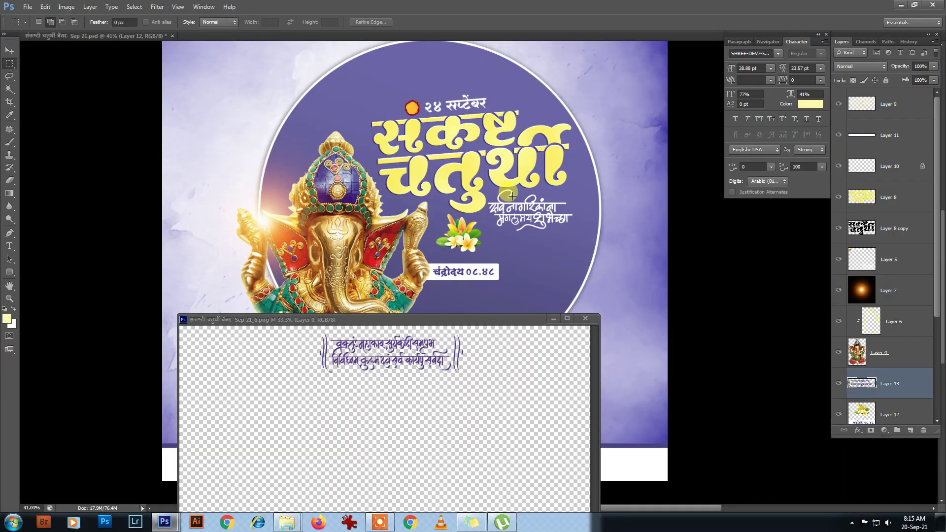
{"action": "left_click", "coordinate": [585, 319]}
- Open Sep 21_7.png and drop its branding artwork into the banner, closing the PNG
{"action": "key", "text": "f"}
{"action": "left_click", "coordinate": [27, 6]}
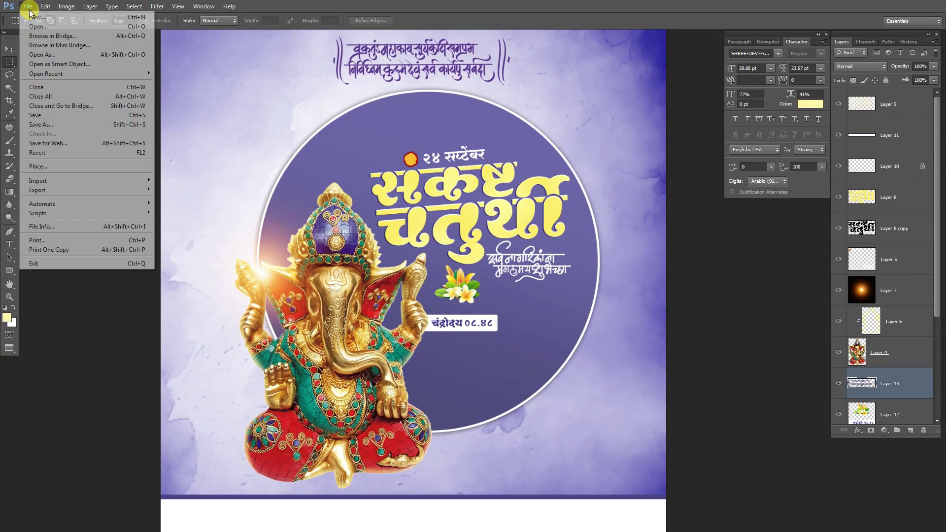
{"action": "left_click", "coordinate": [30, 28]}
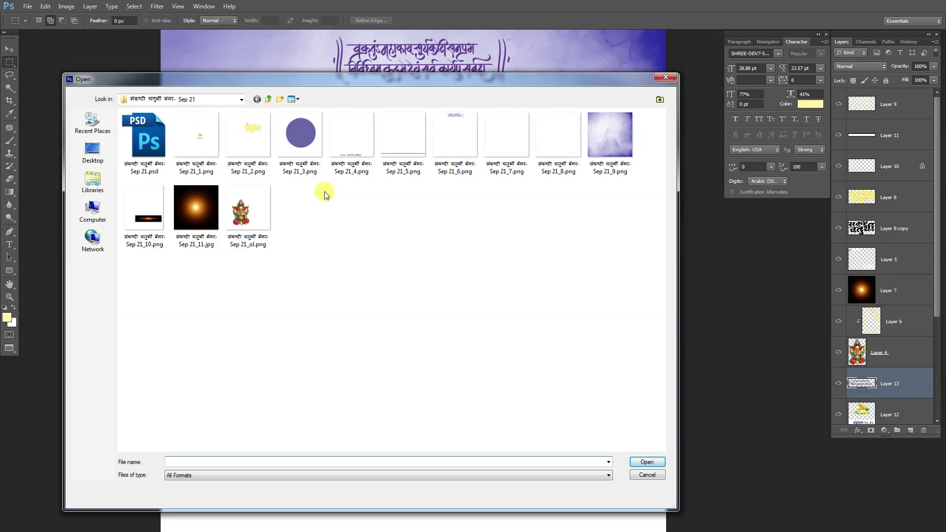
{"action": "left_click", "coordinate": [512, 149]}
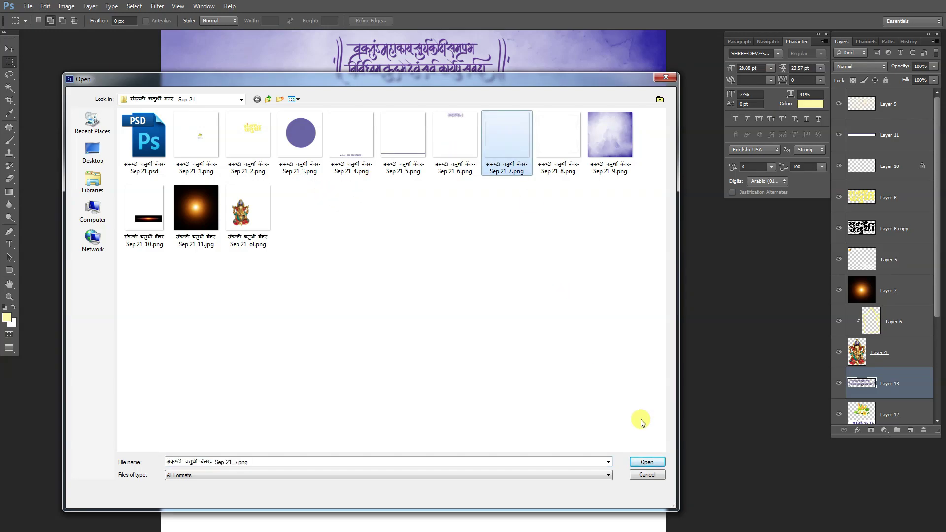
{"action": "left_click", "coordinate": [643, 463]}
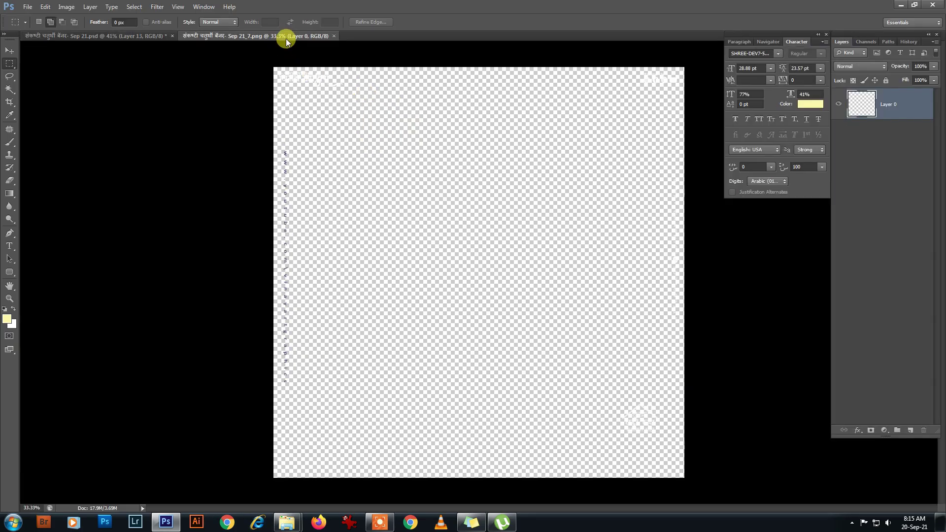
{"action": "left_click_drag", "start_coordinate": [288, 37], "coordinate": [424, 279]}
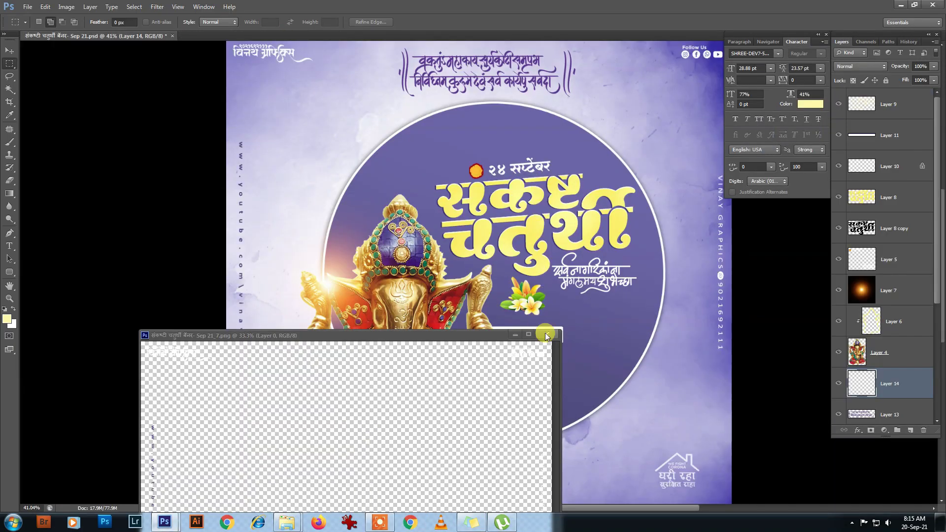
{"action": "left_click", "coordinate": [546, 338]}
- Pan and zoom around the banner to review the logo, social icons and stay-home badge
{"action": "key", "text": "f"}
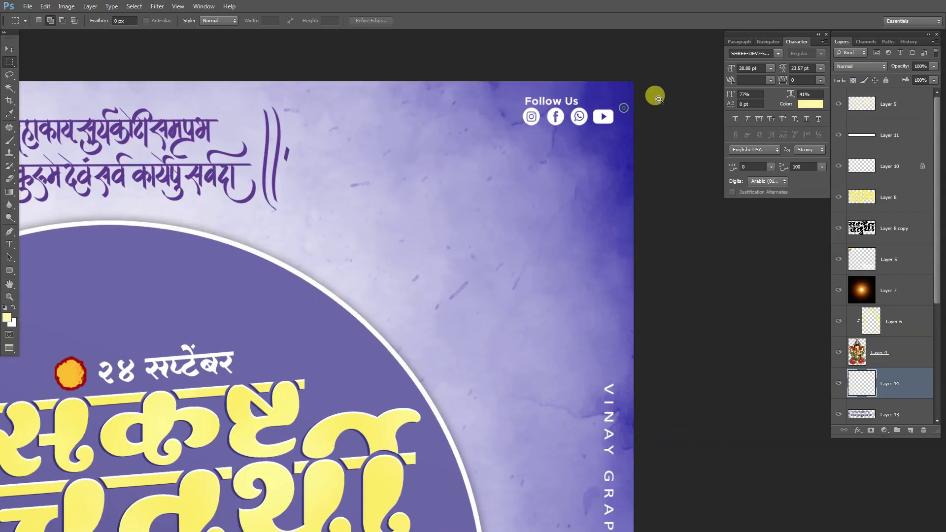
{"action": "left_click_drag", "start_coordinate": [655, 93], "coordinate": [482, 144]}
{"action": "left_click", "coordinate": [171, 107]}
{"action": "scroll", "coordinate": [177, 197], "scroll_direction": "down", "scroll_amount": 3}
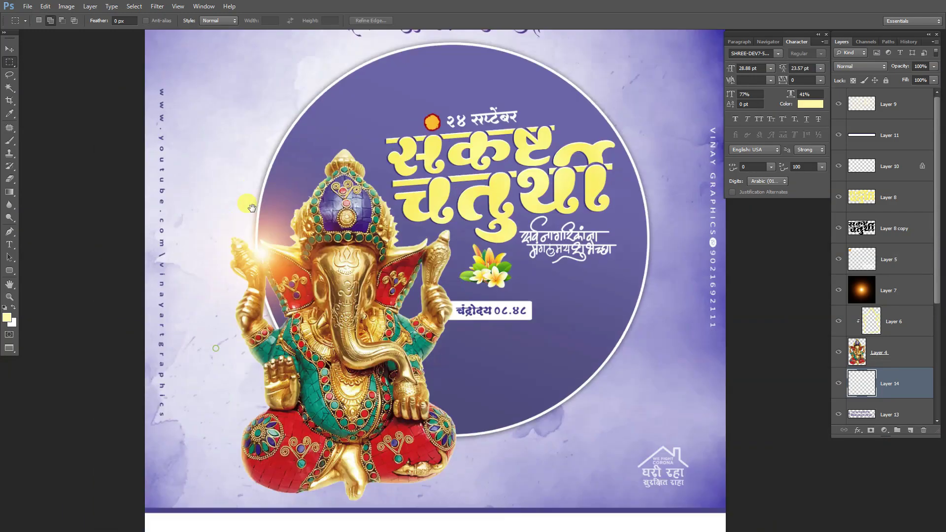
{"action": "scroll", "coordinate": [185, 296], "scroll_direction": "up", "scroll_amount": 2}
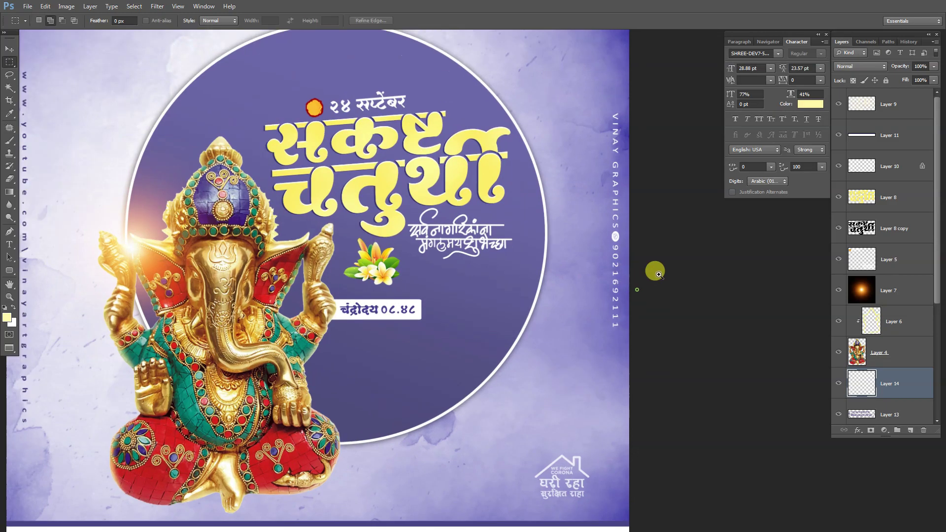
{"action": "scroll", "coordinate": [599, 282], "scroll_direction": "down", "scroll_amount": 2}
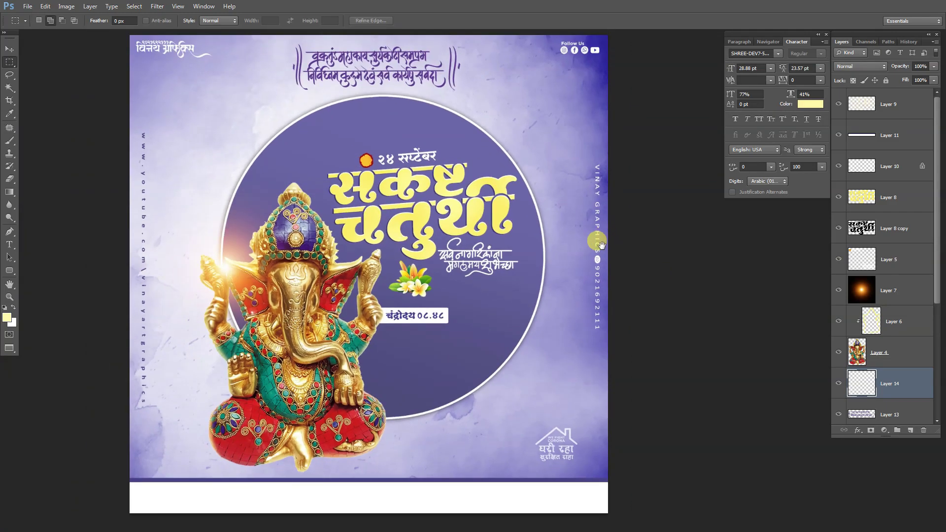
{"action": "scroll", "coordinate": [498, 308], "scroll_direction": "down", "scroll_amount": 1}
{"action": "left_click_drag", "start_coordinate": [498, 308], "coordinate": [500, 296]}
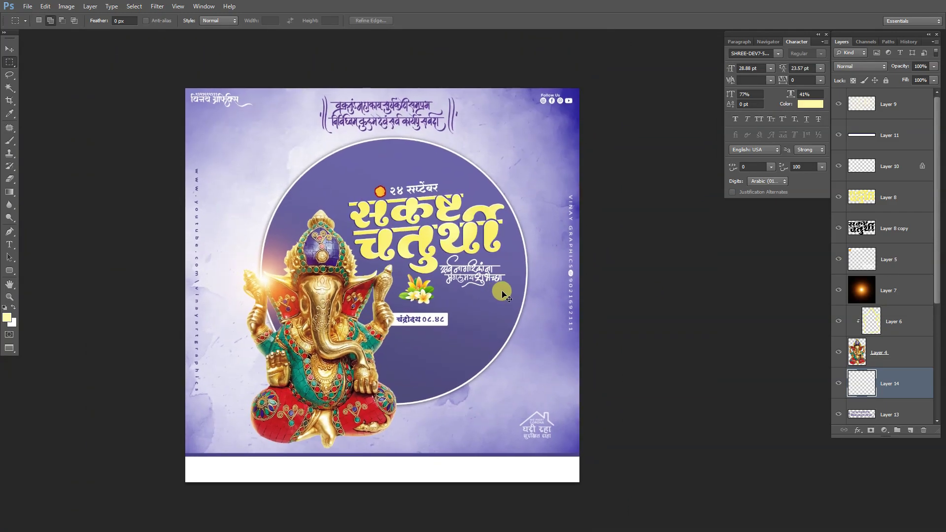
{"action": "left_click", "coordinate": [28, 6]}
- Save the banner PSD under its current name with maximum compatibility
{"action": "left_click", "coordinate": [47, 115]}
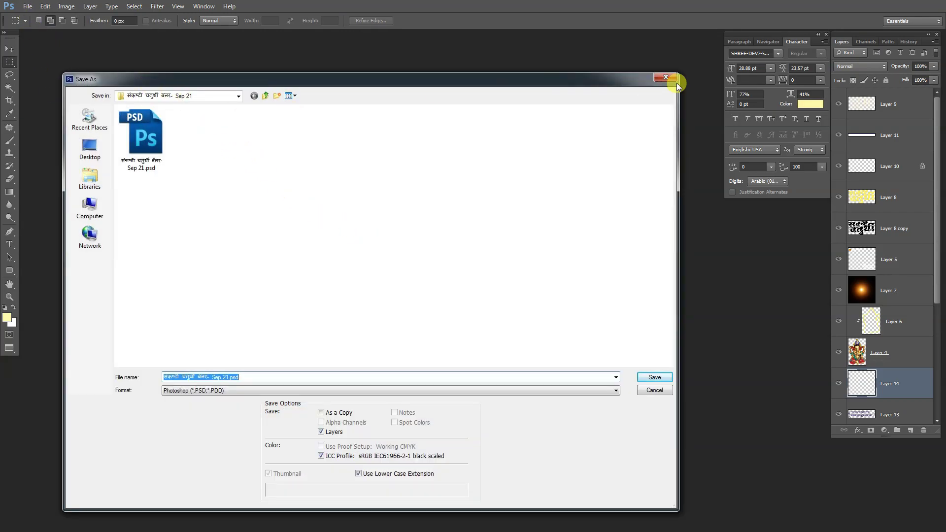
{"action": "left_click", "coordinate": [671, 79]}
{"action": "left_click", "coordinate": [28, 6]}
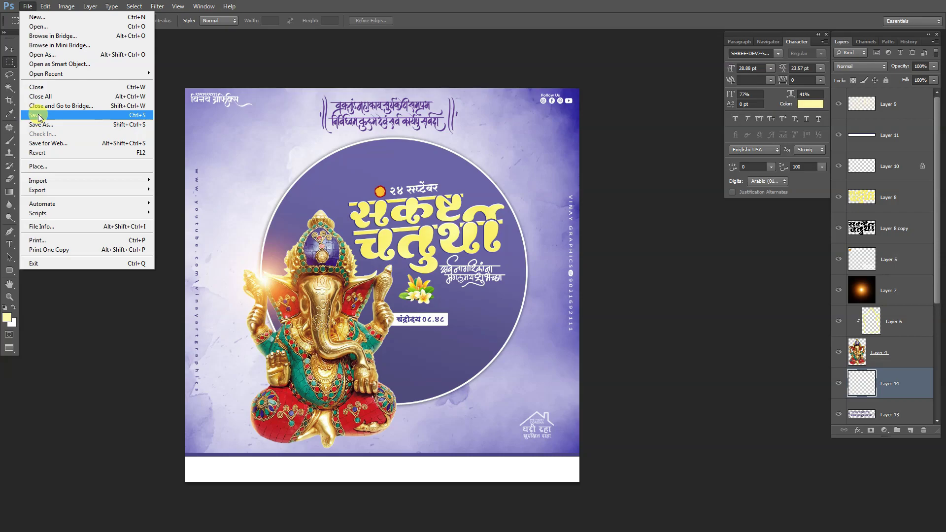
{"action": "left_click", "coordinate": [38, 117]}
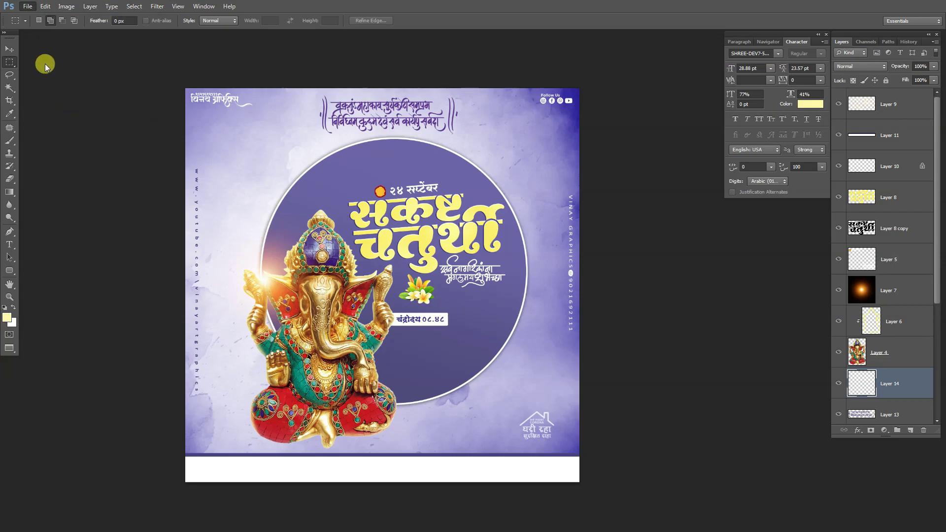
{"action": "left_click", "coordinate": [29, 6]}
{"action": "left_click", "coordinate": [585, 159]}
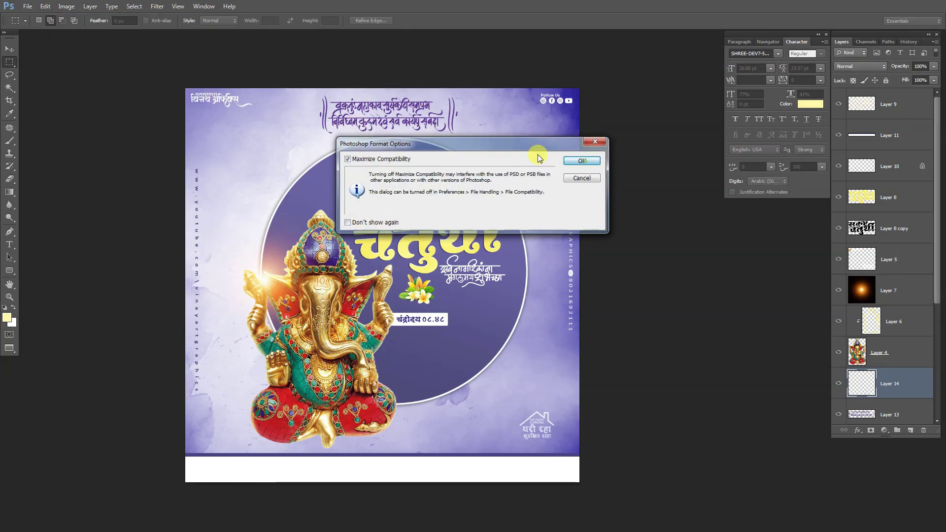
- Open the footer credit artwork and drop it into the banner as Layer 15
{"action": "left_click", "coordinate": [27, 6]}
{"action": "left_click", "coordinate": [35, 28]}
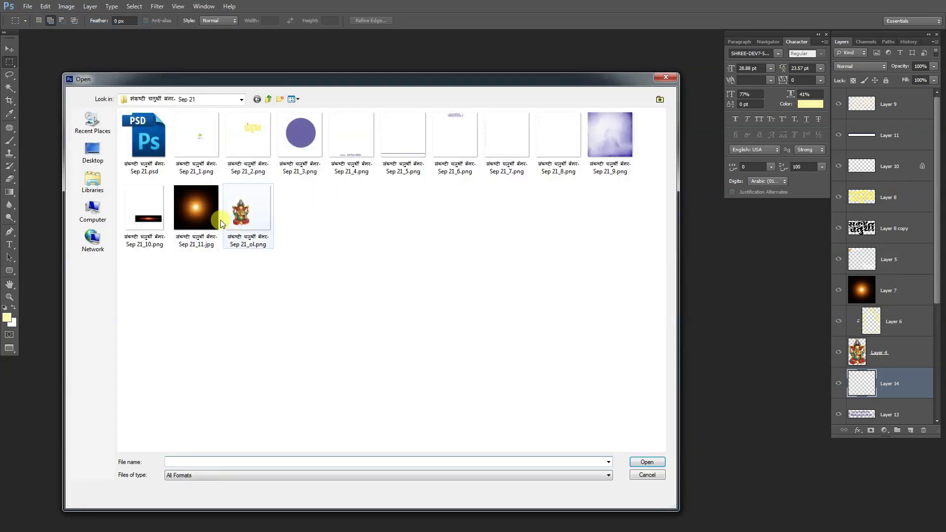
{"action": "left_click", "coordinate": [203, 152]}
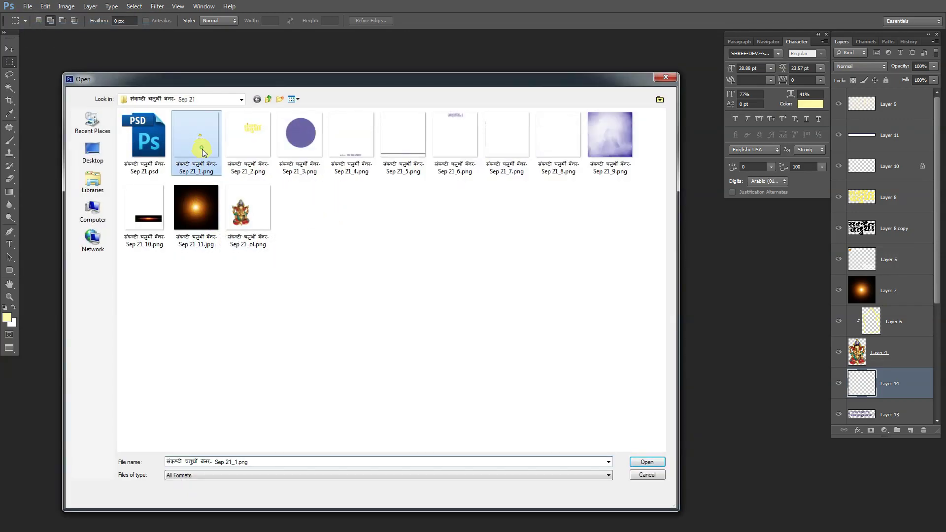
{"action": "left_click", "coordinate": [361, 142]}
{"action": "left_click", "coordinate": [641, 462]}
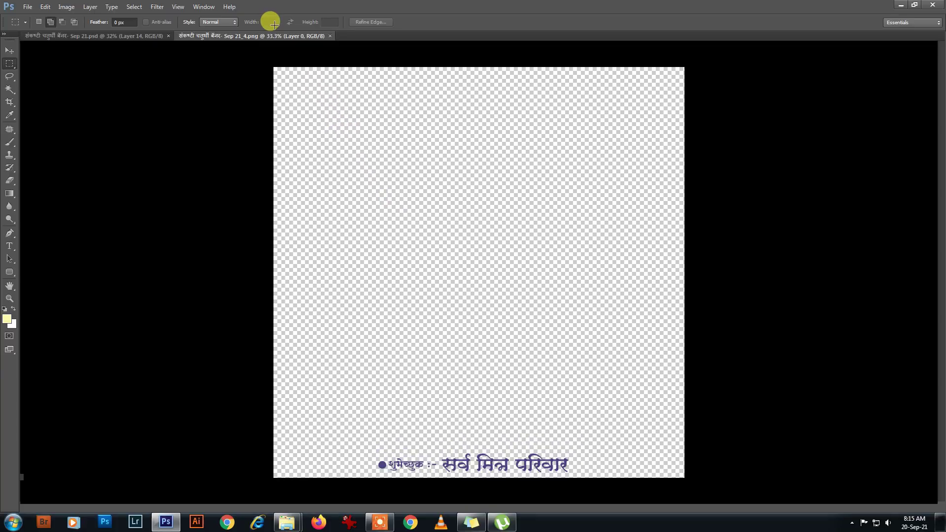
{"action": "left_click_drag", "start_coordinate": [271, 40], "coordinate": [212, 397]}
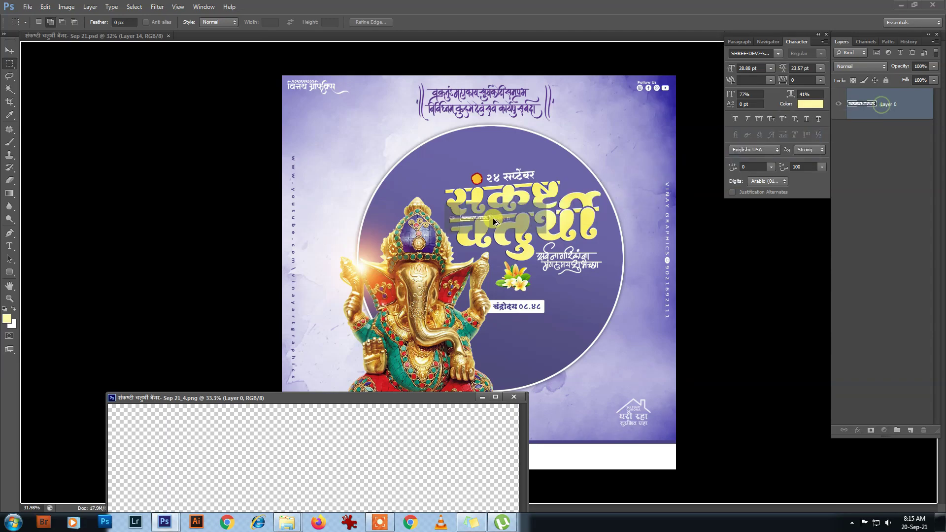
{"action": "left_click_drag", "start_coordinate": [866, 104], "coordinate": [528, 388]}
{"action": "left_click", "coordinate": [515, 396]}
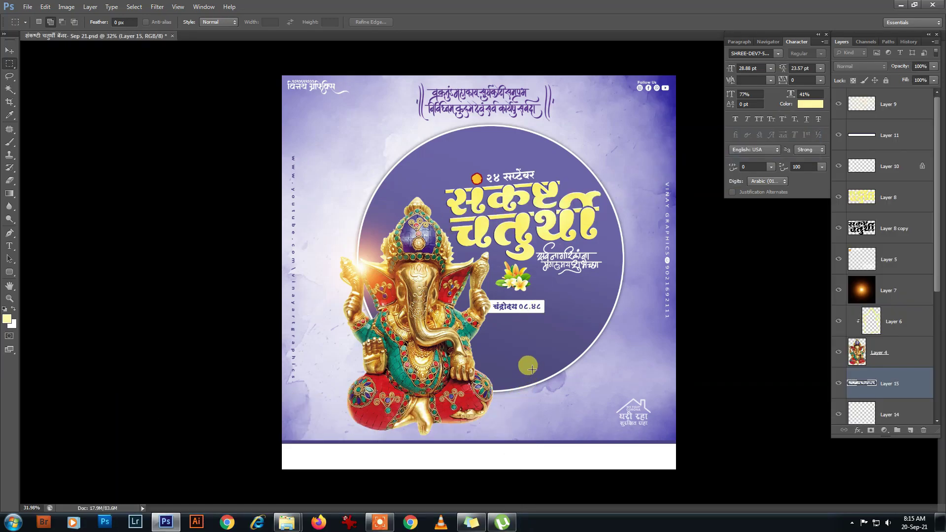
- Move Layer 15 above the Layer 11 strip and scale the footer text to about 98%
{"action": "left_click_drag", "start_coordinate": [894, 385], "coordinate": [899, 164]}
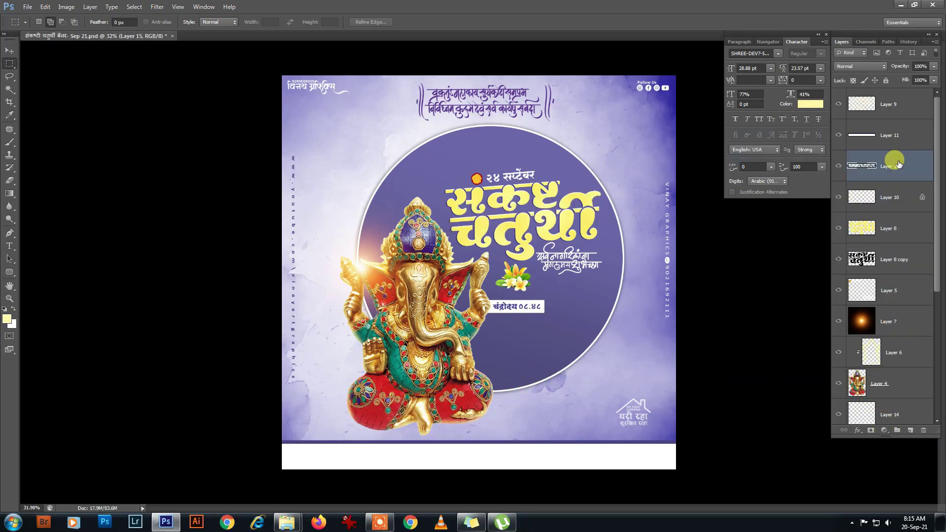
{"action": "key", "text": "ctrl+]"}
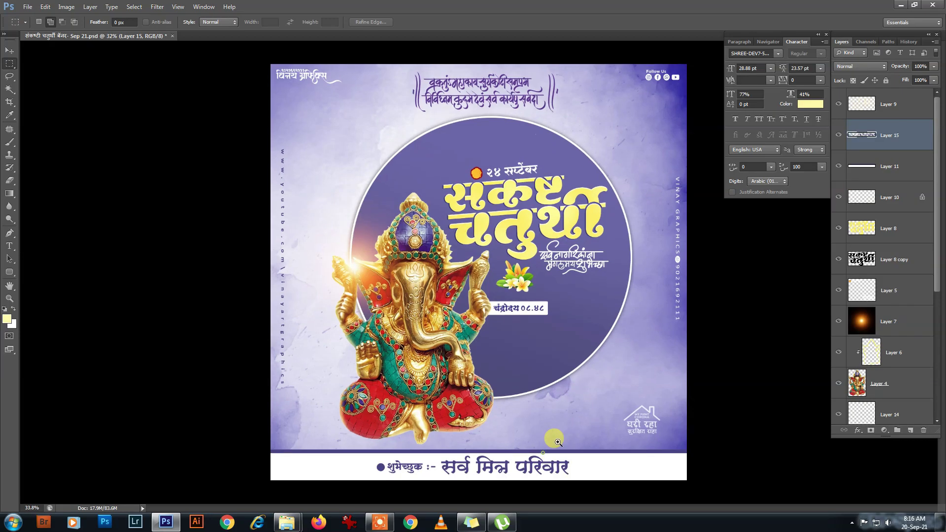
{"action": "scroll", "coordinate": [542, 429], "scroll_direction": "up", "scroll_amount": 5}
{"action": "scroll", "coordinate": [525, 360], "scroll_direction": "up", "scroll_amount": 1}
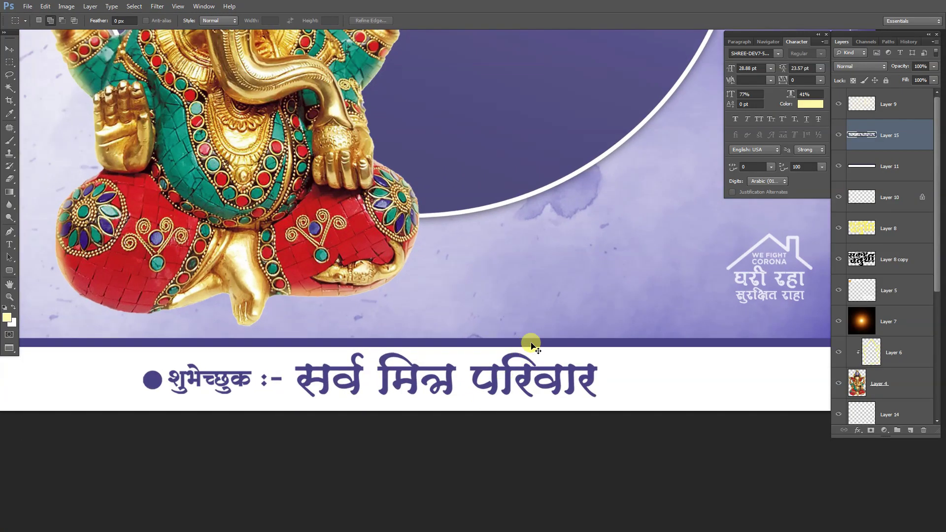
{"action": "key", "text": "ctrl+t"}
{"action": "left_click_drag", "start_coordinate": [599, 350], "coordinate": [609, 323]}
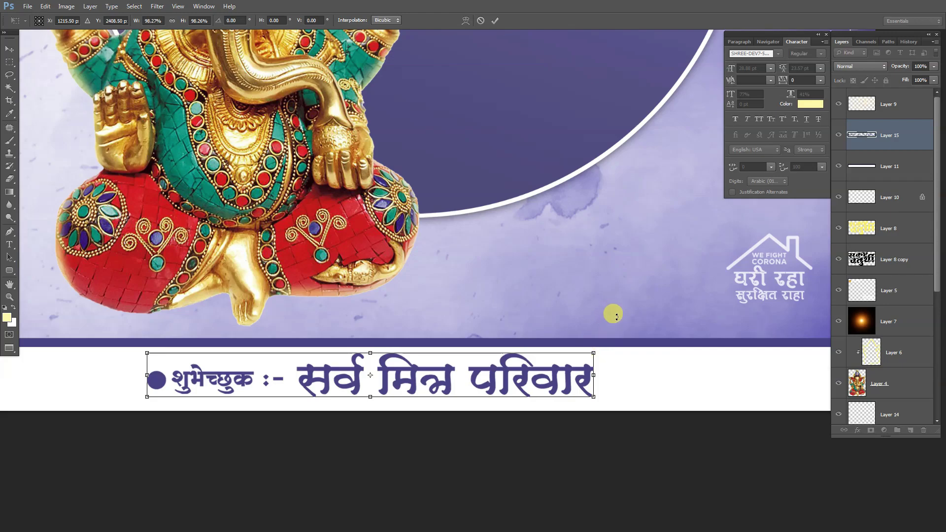
{"action": "key", "text": "Return"}
{"action": "scroll", "coordinate": [497, 286], "scroll_direction": "down", "scroll_amount": 3}
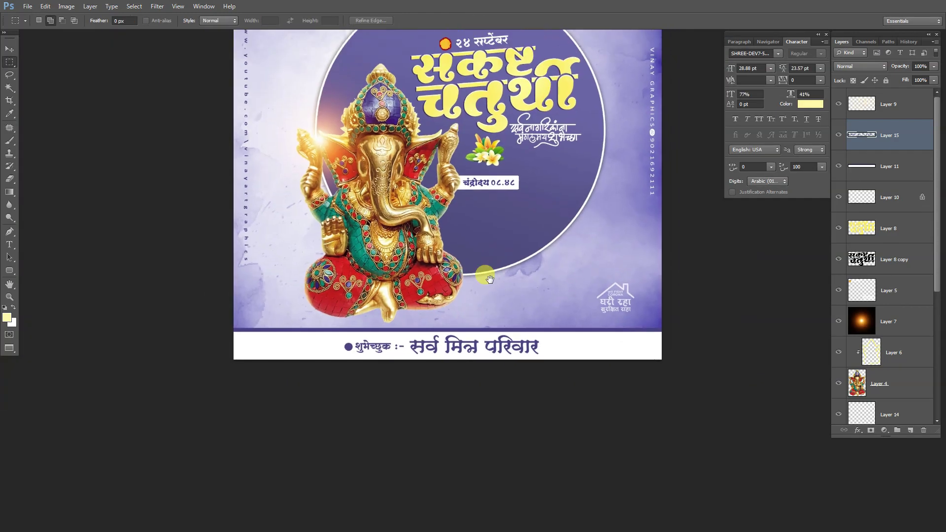
{"action": "scroll", "coordinate": [493, 258], "scroll_direction": "down", "scroll_amount": 1}
{"action": "scroll", "coordinate": [493, 261], "scroll_direction": "up", "scroll_amount": 1}
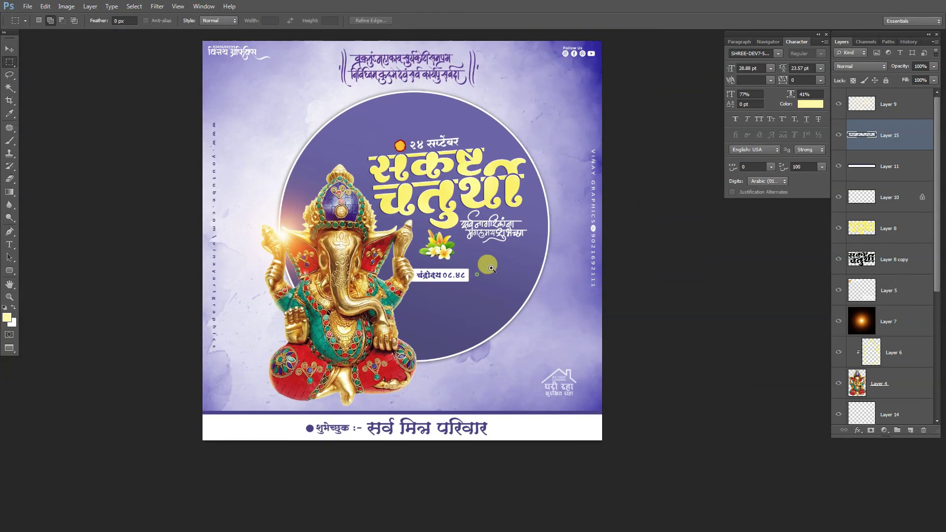
- Open the border frame PNG and copy it into the banner as Layer 16
{"action": "left_click", "coordinate": [29, 9]}
{"action": "left_click", "coordinate": [38, 28]}
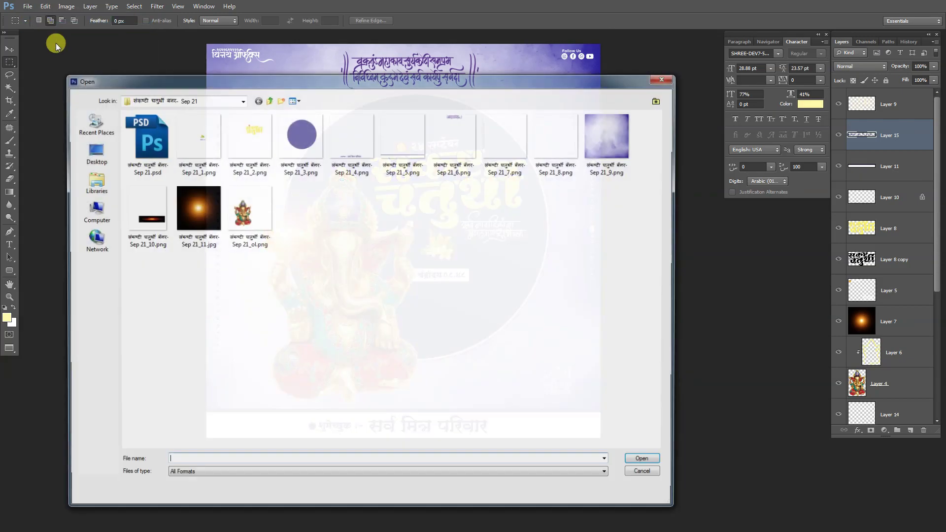
{"action": "left_click", "coordinate": [559, 148]}
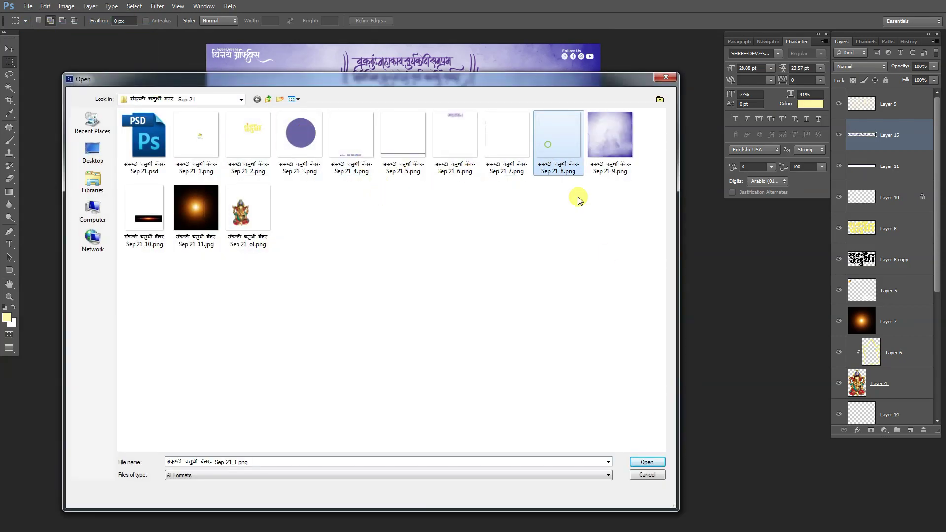
{"action": "left_click", "coordinate": [647, 462]}
{"action": "key", "text": "f"}
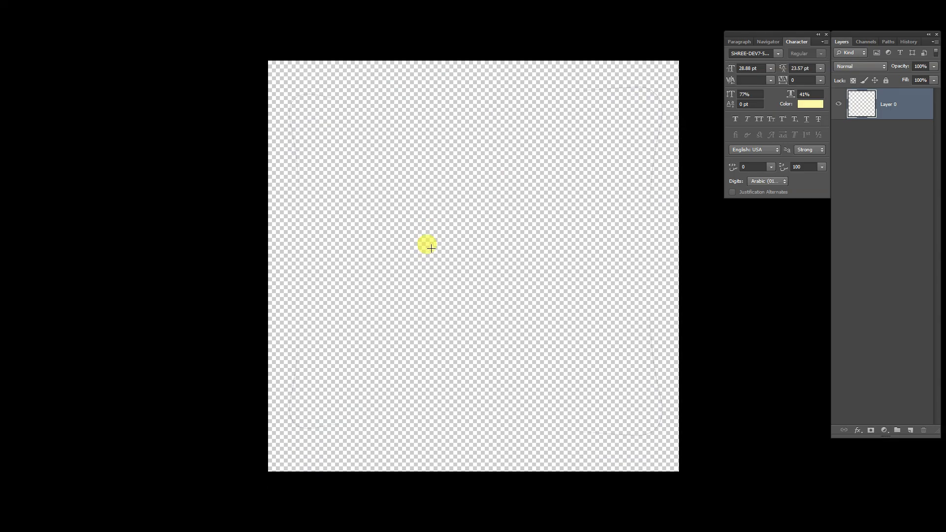
{"action": "key", "text": "f"}
{"action": "left_click_drag", "start_coordinate": [306, 35], "coordinate": [253, 291]}
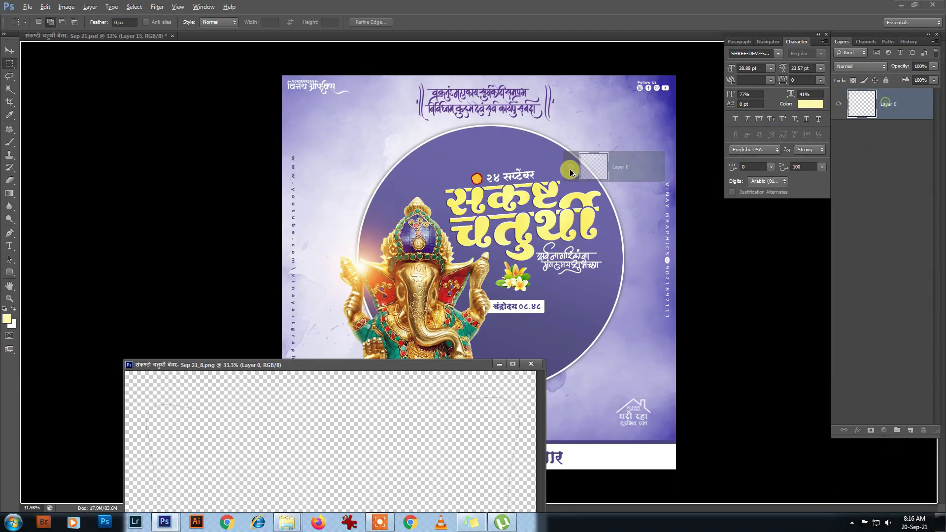
{"action": "left_click_drag", "start_coordinate": [877, 118], "coordinate": [570, 158]}
{"action": "left_click", "coordinate": [531, 364]}
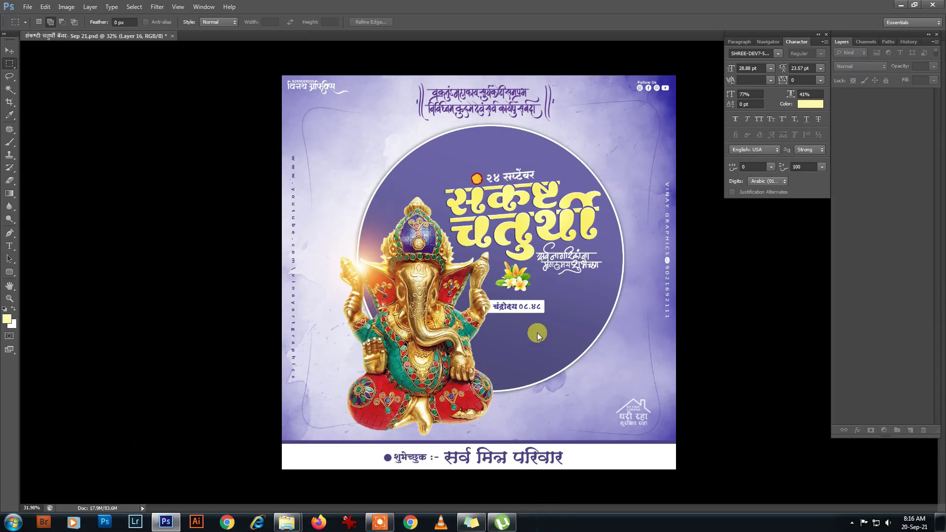
{"action": "key", "text": "f"}
- Duplicate the Layer 7 orange glow and move the copy up beneath Layer 11
{"action": "left_click", "coordinate": [572, 257], "text": "ctrl"}
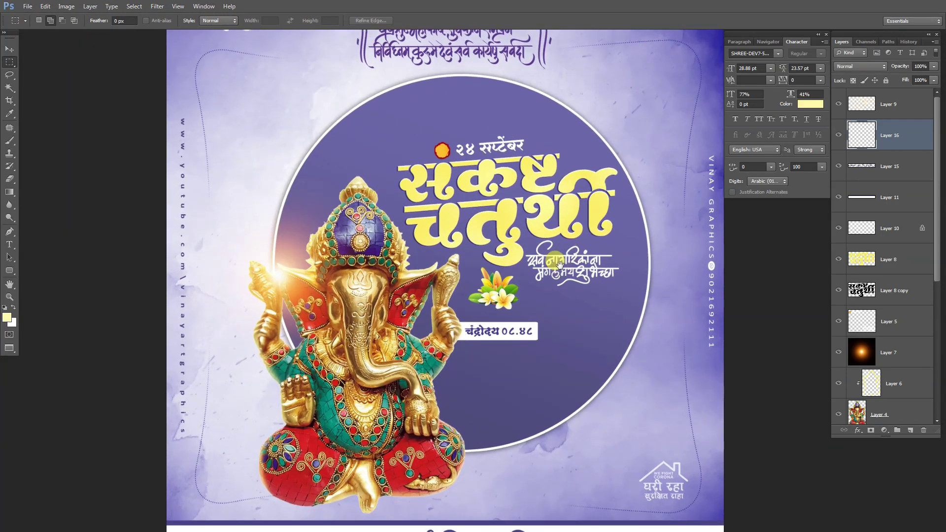
{"action": "key", "text": "v"}
{"action": "left_click", "coordinate": [284, 280]}
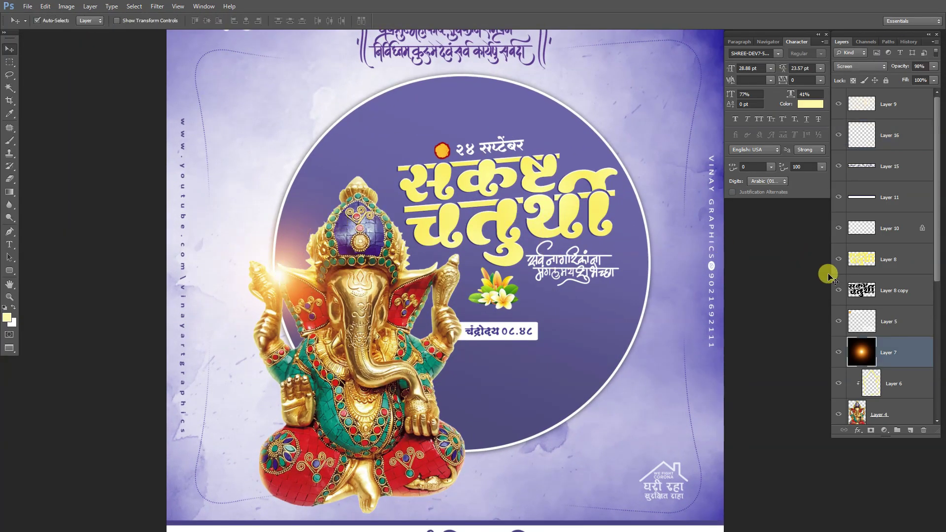
{"action": "key", "text": "ctrl+j"}
{"action": "left_click_drag", "start_coordinate": [882, 357], "coordinate": [894, 217]}
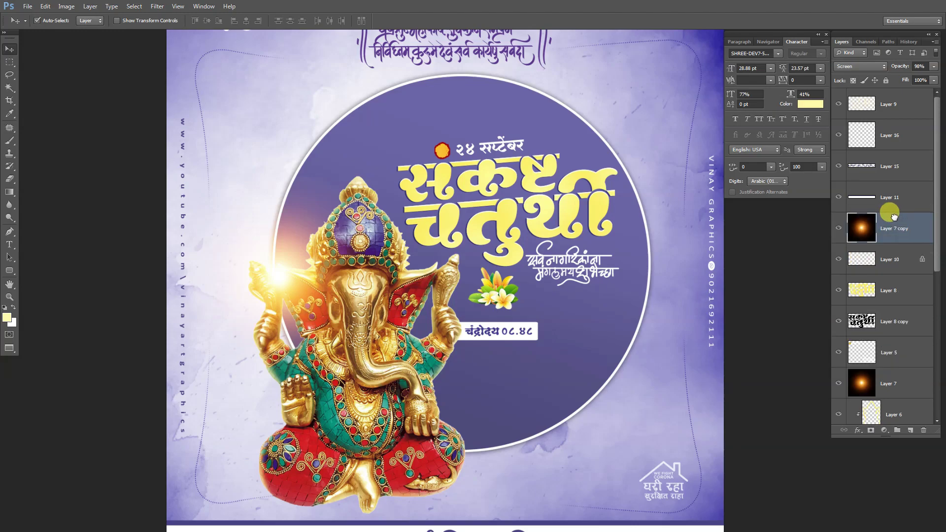
{"action": "key", "text": "ctrl+t"}
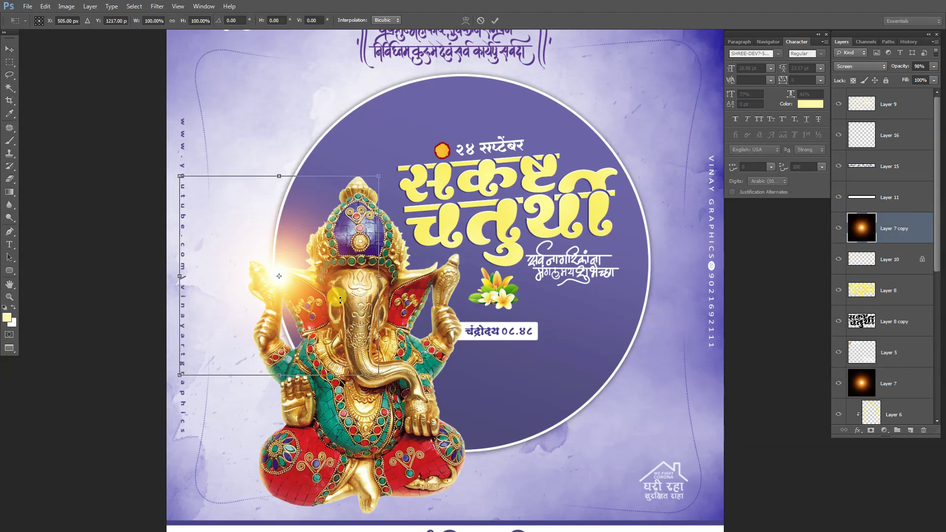
- Move the glow copy toward the centre and set it to Screen at 70% opacity
{"action": "mouse_move", "coordinate": [345, 300]}
{"action": "left_mouse_down"}
{"action": "mouse_move", "coordinate": [545, 230]}
{"action": "mouse_move", "coordinate": [660, 235]}
{"action": "mouse_move", "coordinate": [643, 215]}
{"action": "left_mouse_up"}
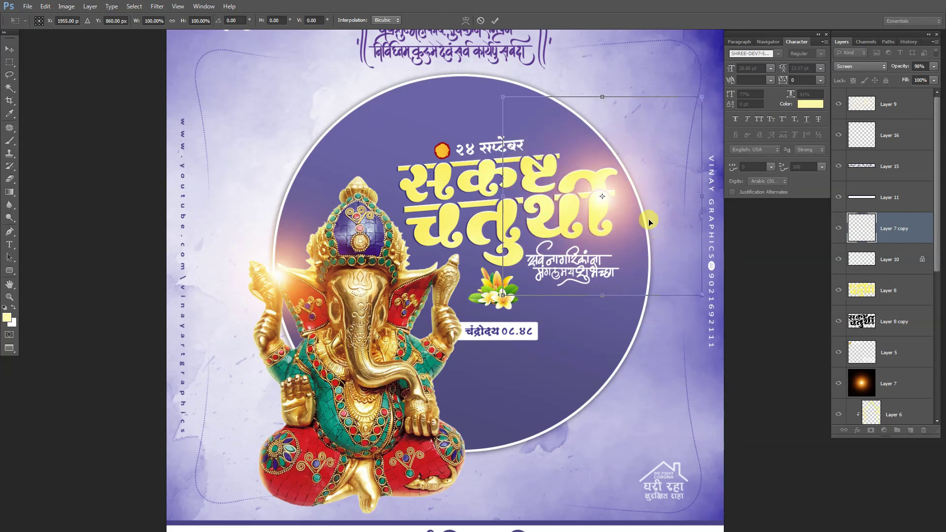
{"action": "key", "text": "Return"}
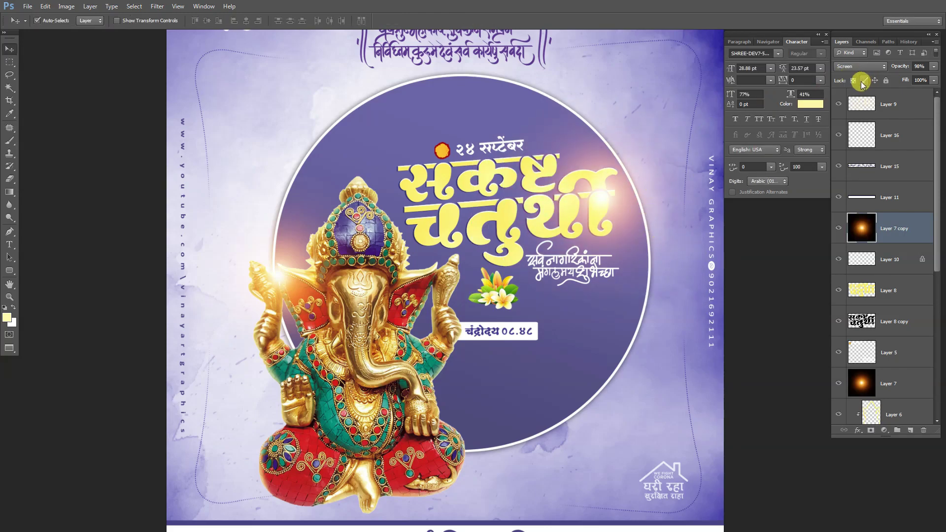
{"action": "scroll", "coordinate": [862, 67], "scroll_direction": "down", "scroll_amount": 1}
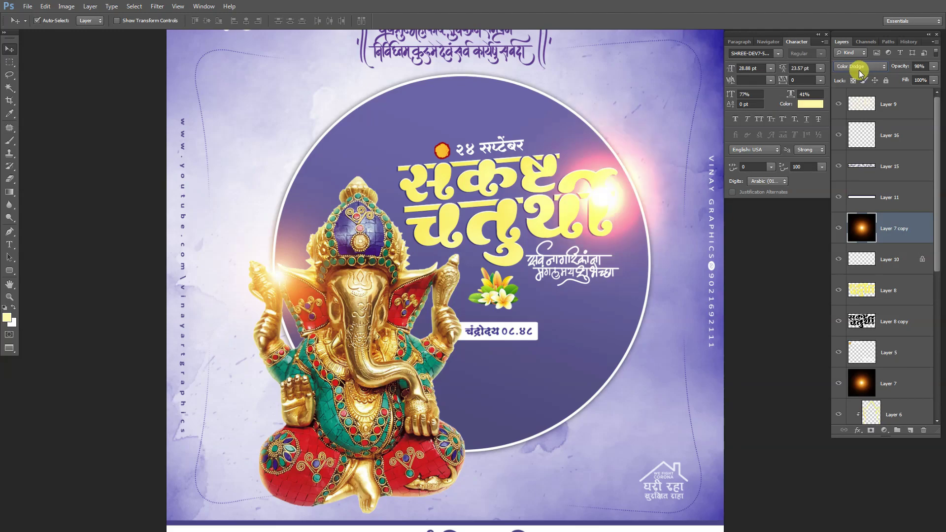
{"action": "scroll", "coordinate": [860, 69], "scroll_direction": "up", "scroll_amount": 1}
{"action": "scroll", "coordinate": [861, 67], "scroll_direction": "up", "scroll_amount": 1}
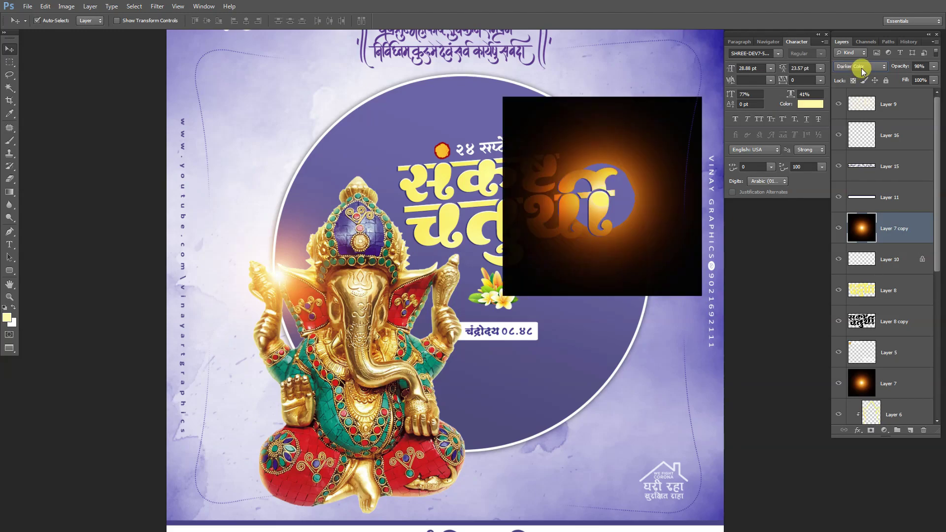
{"action": "scroll", "coordinate": [861, 68], "scroll_direction": "down", "scroll_amount": 2}
{"action": "left_click_drag", "start_coordinate": [888, 71], "coordinate": [887, 70]}
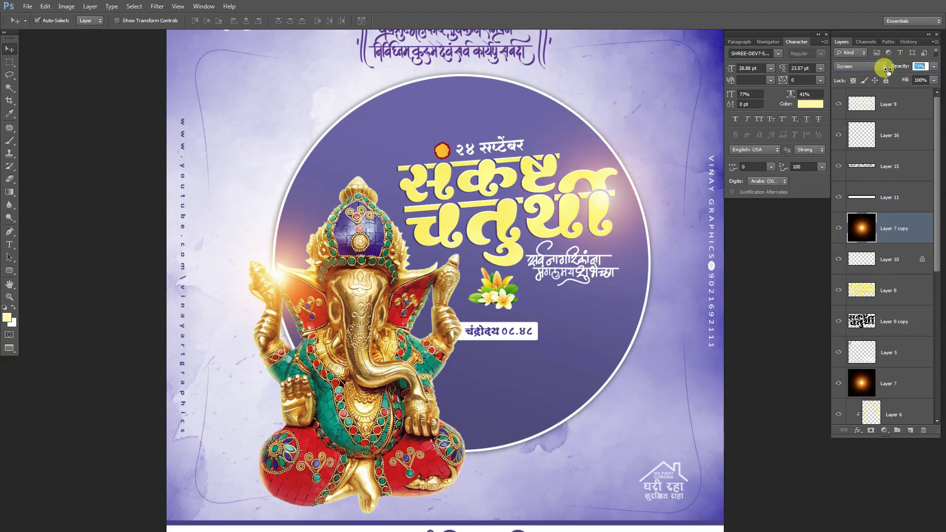
{"action": "scroll", "coordinate": [608, 201], "scroll_direction": "up", "scroll_amount": 2}
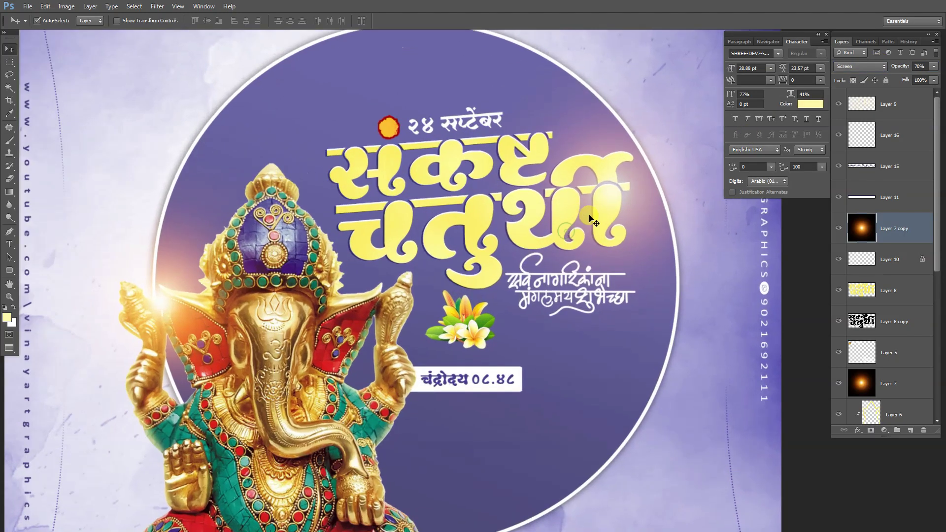
- Shift the glow copy onto the orange dot beside the date
{"action": "key", "text": "ctrl+t"}
{"action": "mouse_move", "coordinate": [636, 217]}
{"action": "left_mouse_down"}
{"action": "mouse_move", "coordinate": [450, 180]}
{"action": "mouse_move", "coordinate": [392, 129]}
{"action": "left_mouse_up"}
{"action": "scroll", "coordinate": [488, 120], "scroll_direction": "up", "scroll_amount": 3}
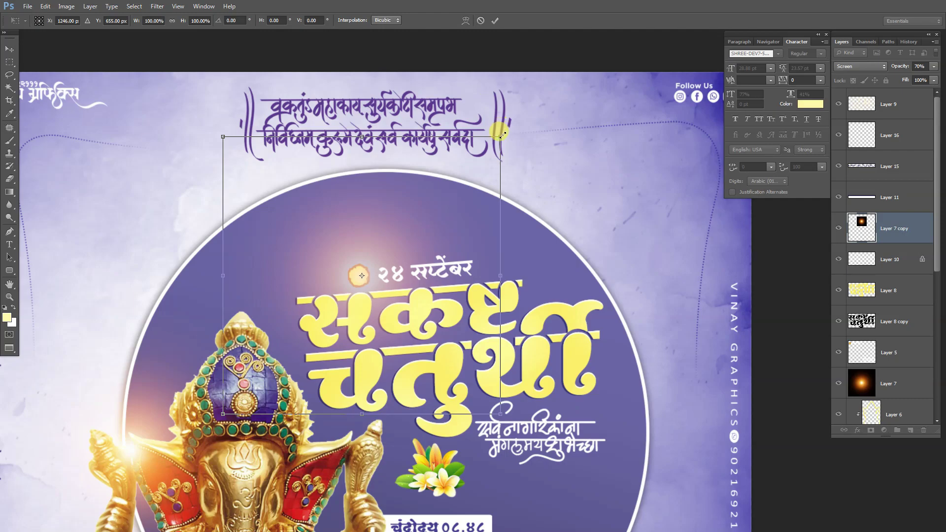
- Shrink the glow copy to about 66% and centre it on the date's orange dot
{"action": "left_click_drag", "start_coordinate": [501, 135], "coordinate": [450, 184]}
{"action": "left_click_drag", "start_coordinate": [412, 262], "coordinate": [408, 262]}
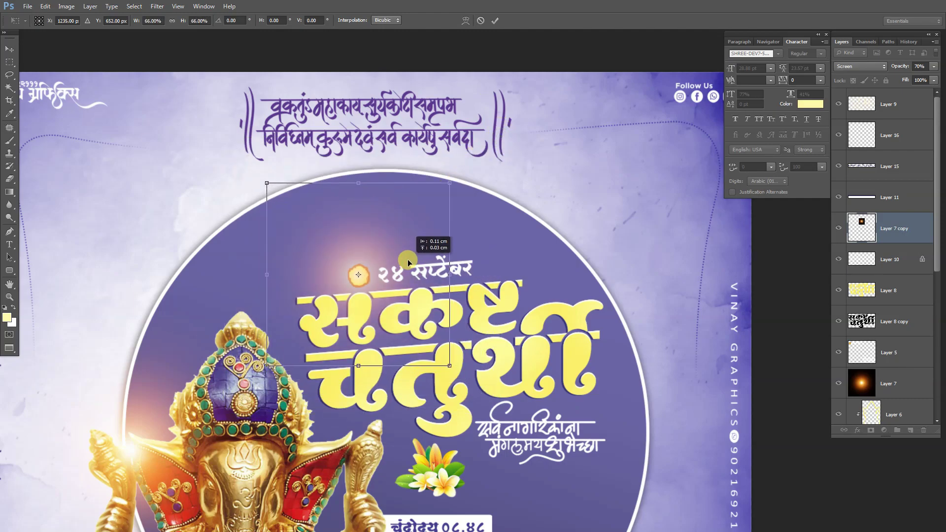
{"action": "key", "text": "Return"}
{"action": "key", "text": "ctrl+bracketright"}
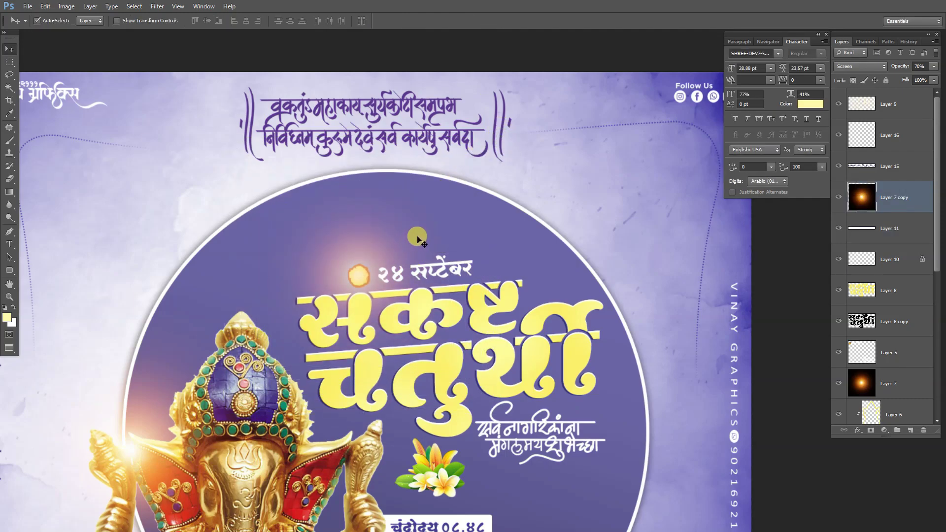
{"action": "key", "text": "ctrl+bracketleft"}
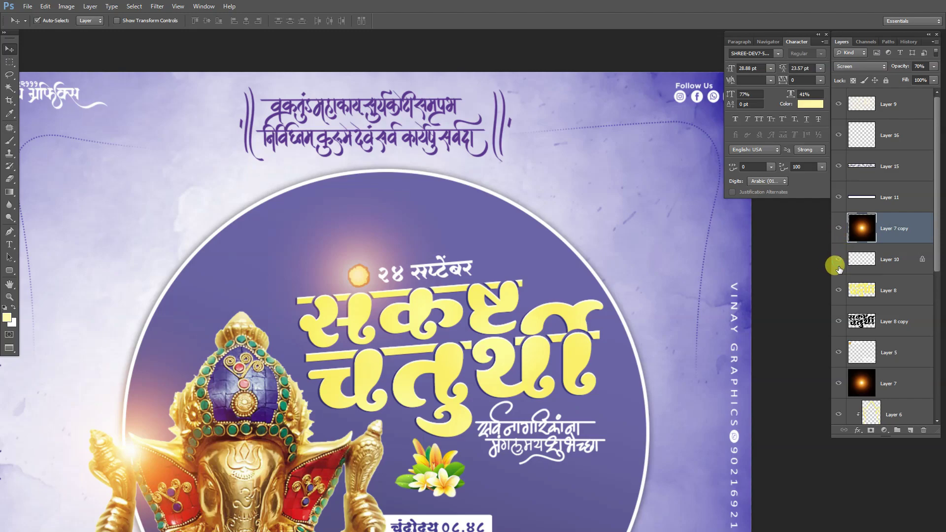
- Compare the title, greeting and glow layers, then move the glow copy between Layer 5 and Layer 7
{"action": "left_click", "coordinate": [838, 290]}
{"action": "left_click", "coordinate": [838, 290]}
{"action": "left_click", "coordinate": [838, 351]}
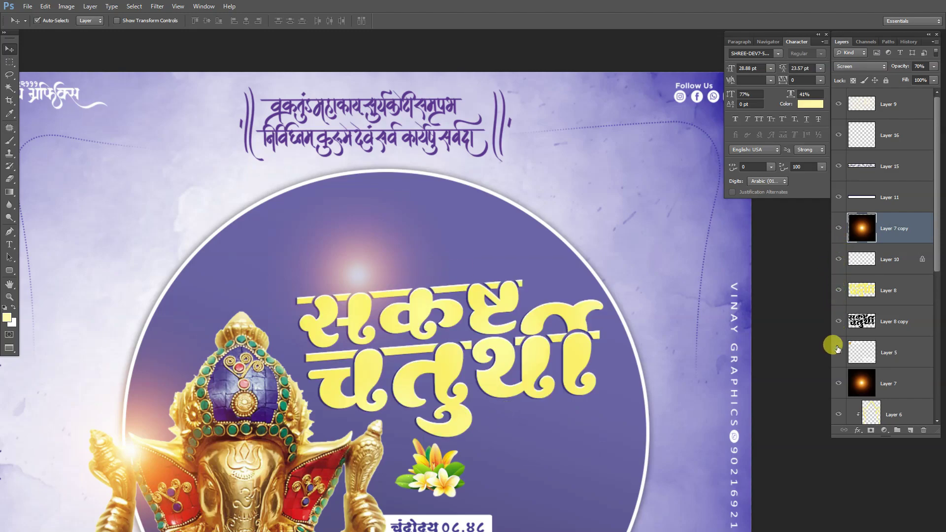
{"action": "left_click", "coordinate": [839, 229]}
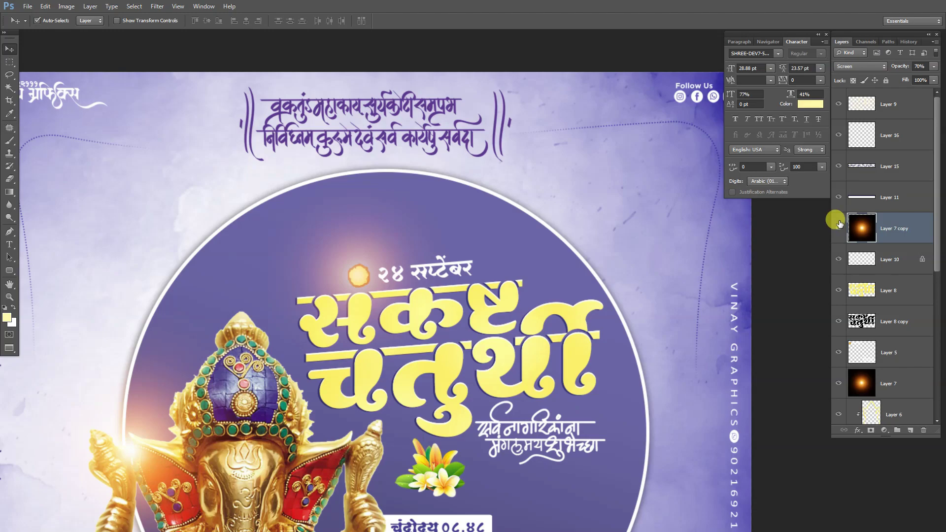
{"action": "left_click_drag", "start_coordinate": [859, 231], "coordinate": [875, 364]}
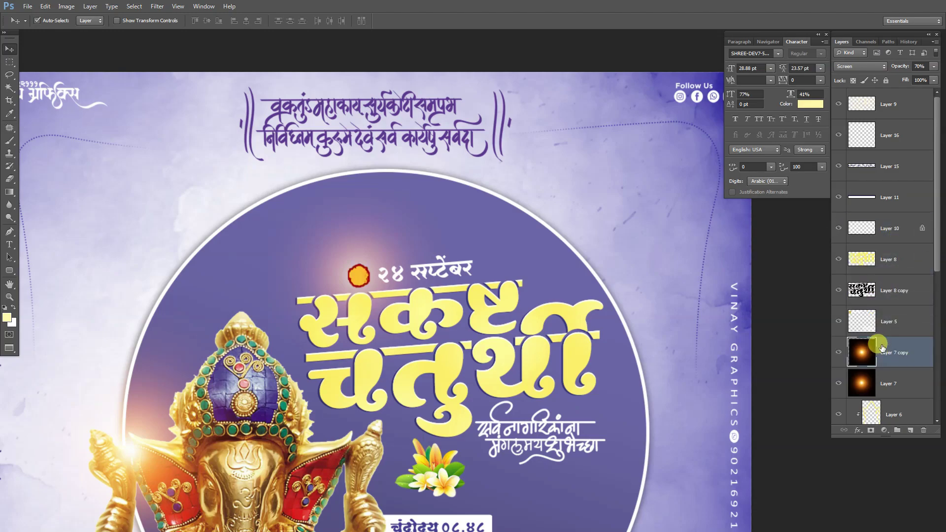
- Shrink the glow copy further onto the dot and raise it to full opacity
{"action": "key", "text": "ctrl+t"}
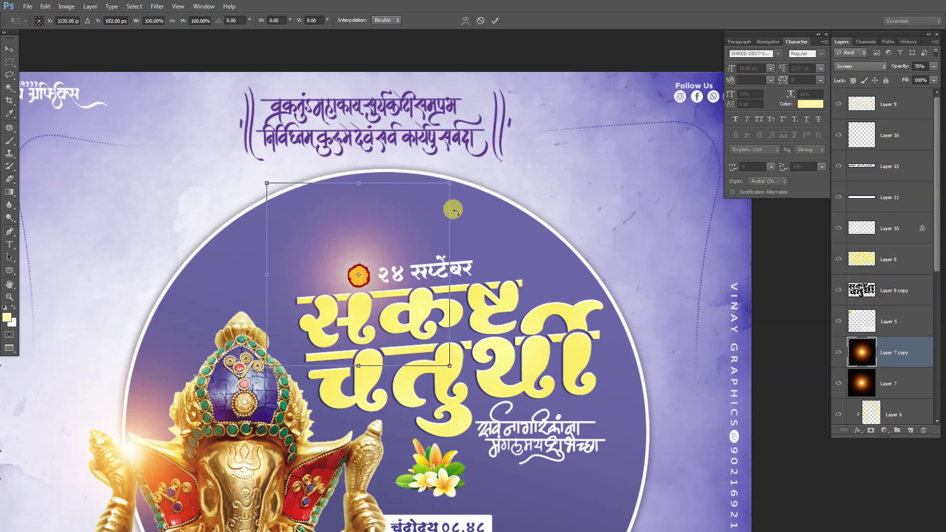
{"action": "left_click_drag", "start_coordinate": [449, 183], "coordinate": [411, 266]}
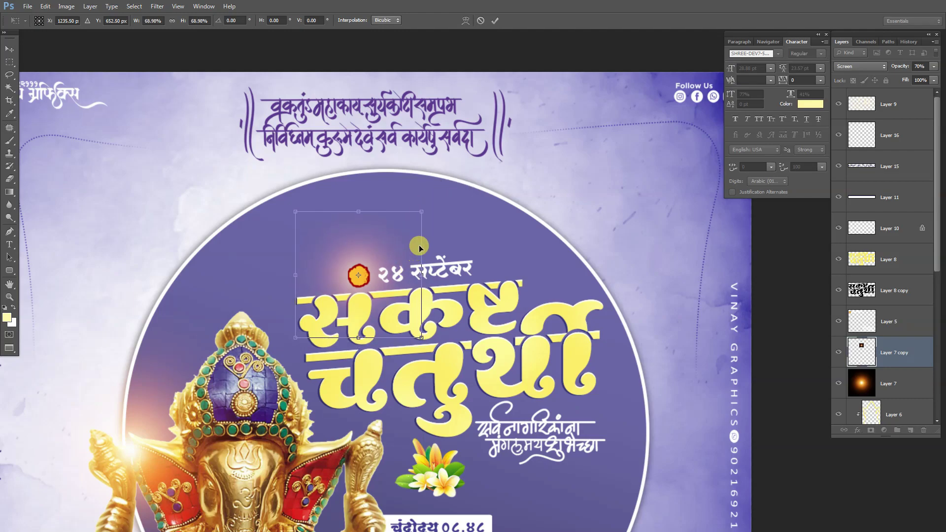
{"action": "key", "text": "Return"}
{"action": "left_click_drag", "start_coordinate": [897, 68], "coordinate": [907, 68]}
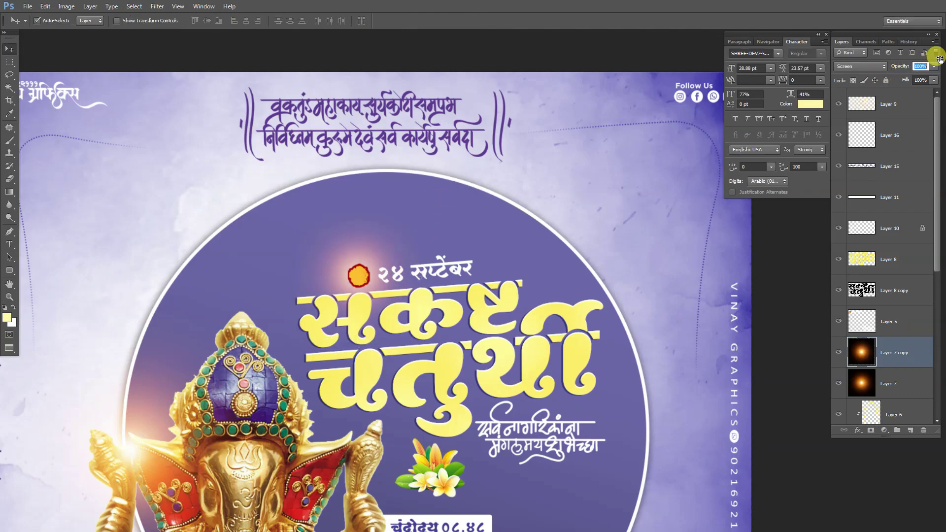
{"action": "key", "text": "ctrl+minus"}
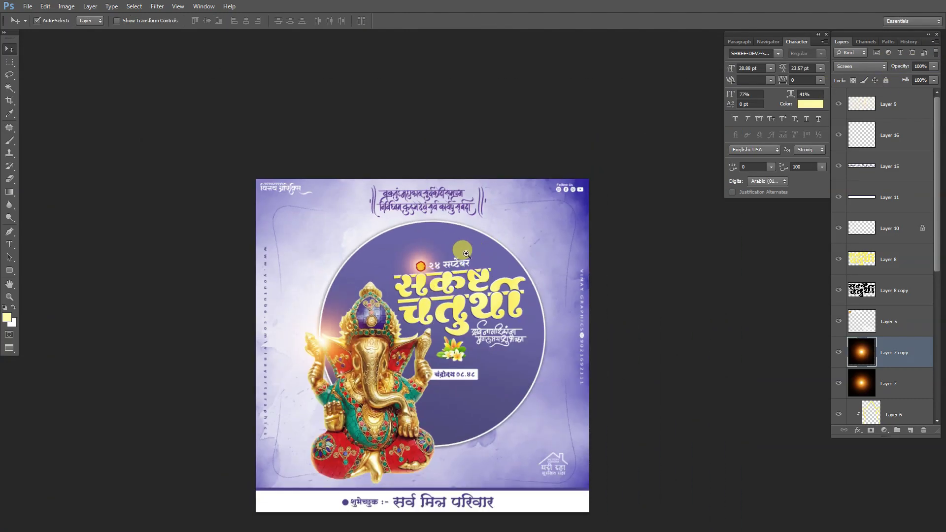
- Lasso a freehand area around the date, copy it to a new layer, and duplicate it
{"action": "left_click", "coordinate": [473, 280], "text": "ctrl"}
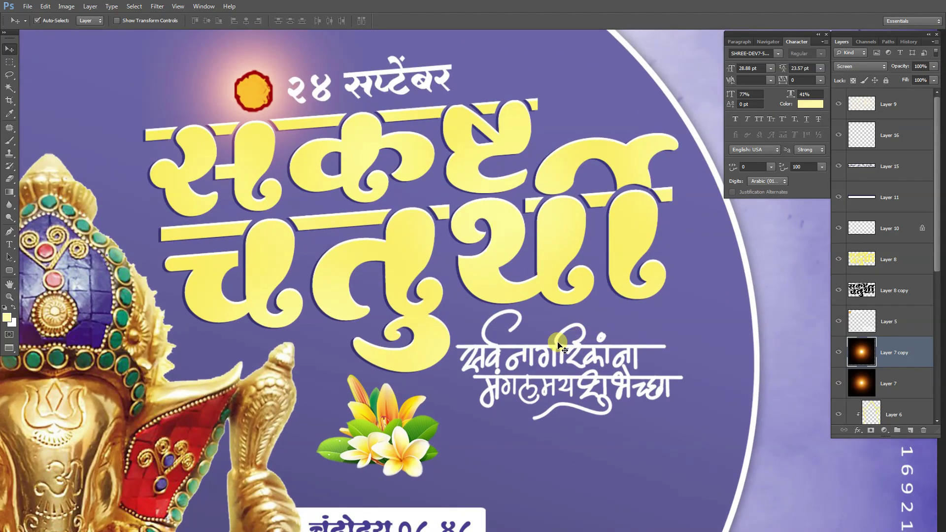
{"action": "left_click", "coordinate": [562, 347]}
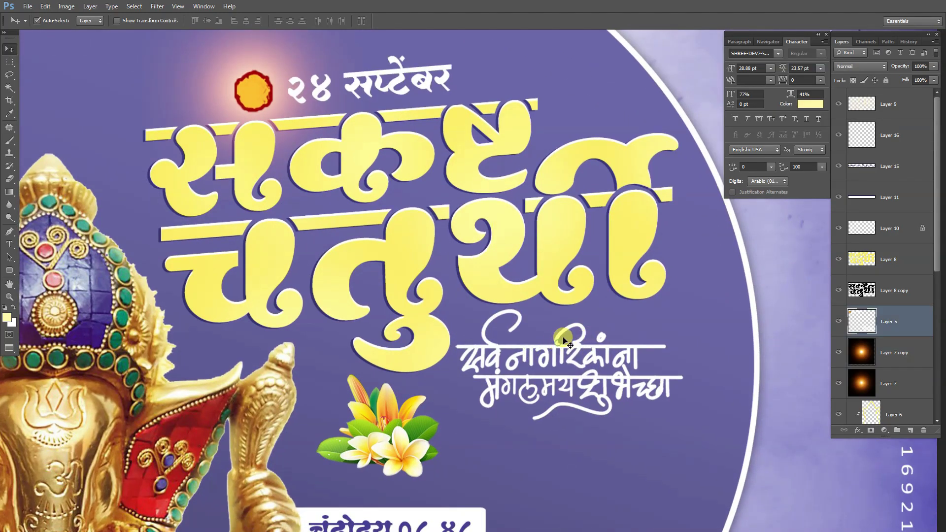
{"action": "left_click", "coordinate": [838, 322]}
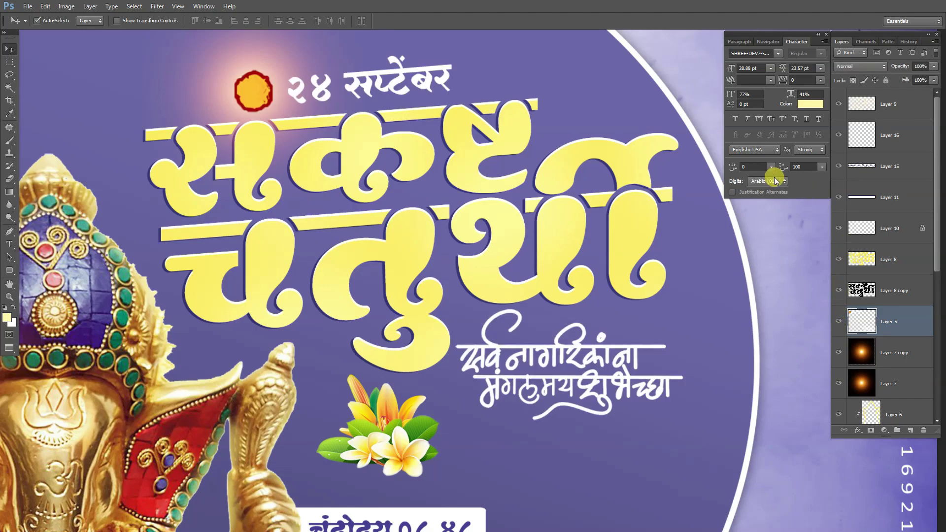
{"action": "key", "text": "l"}
{"action": "left_click_drag", "start_coordinate": [283, 82], "coordinate": [657, 272]}
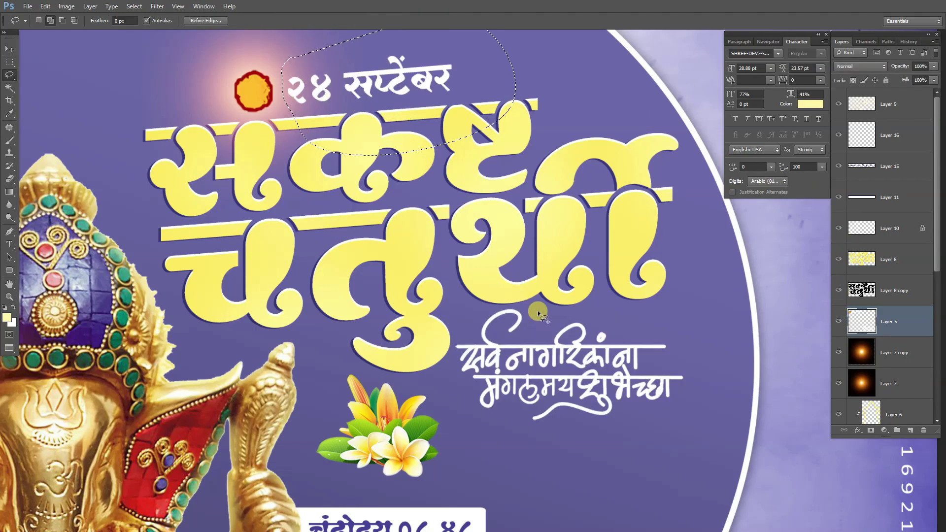
{"action": "key", "text": "ctrl+shift+j"}
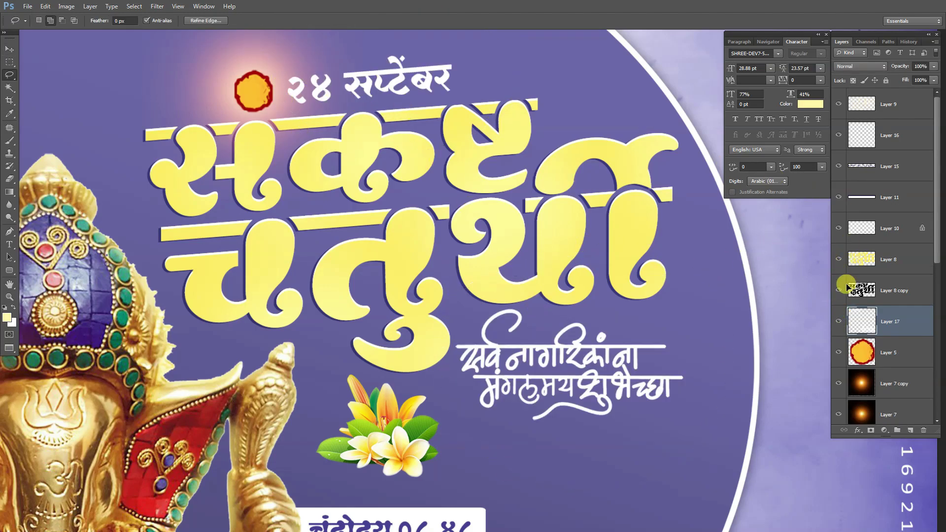
{"action": "left_click", "coordinate": [839, 321]}
{"action": "left_click", "coordinate": [838, 322]}
{"action": "key", "text": "ctrl+j"}
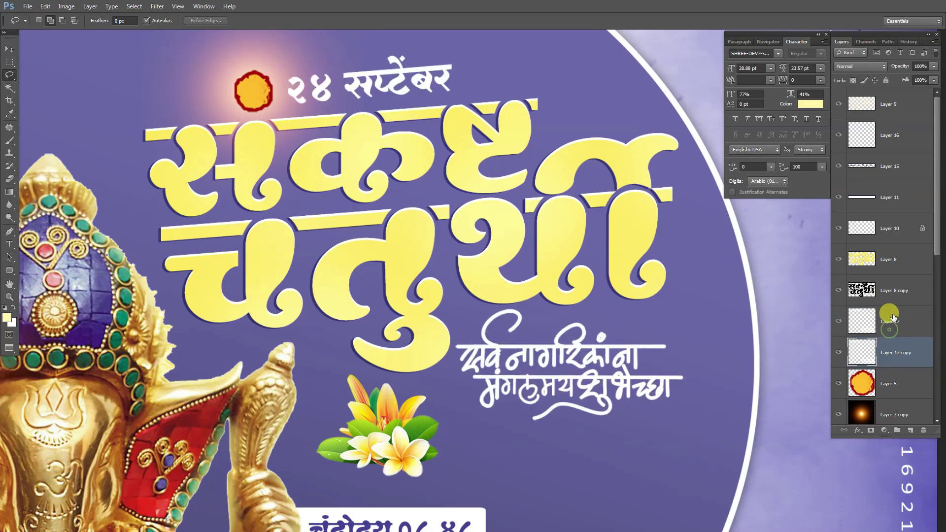
- Lower the copy's Lightness in Hue/Saturation and set its blend mode to Overlay
{"action": "key", "text": "i"}
{"action": "key", "text": "ctrl+u"}
{"action": "left_click_drag", "start_coordinate": [658, 365], "coordinate": [567, 370]}
{"action": "left_click", "coordinate": [774, 269]}
{"action": "key", "text": "l"}
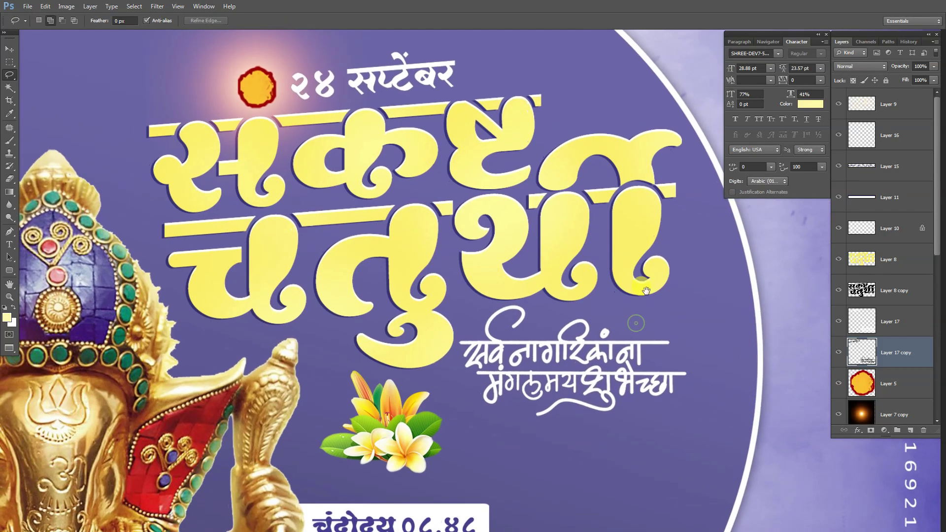
{"action": "key", "text": "v"}
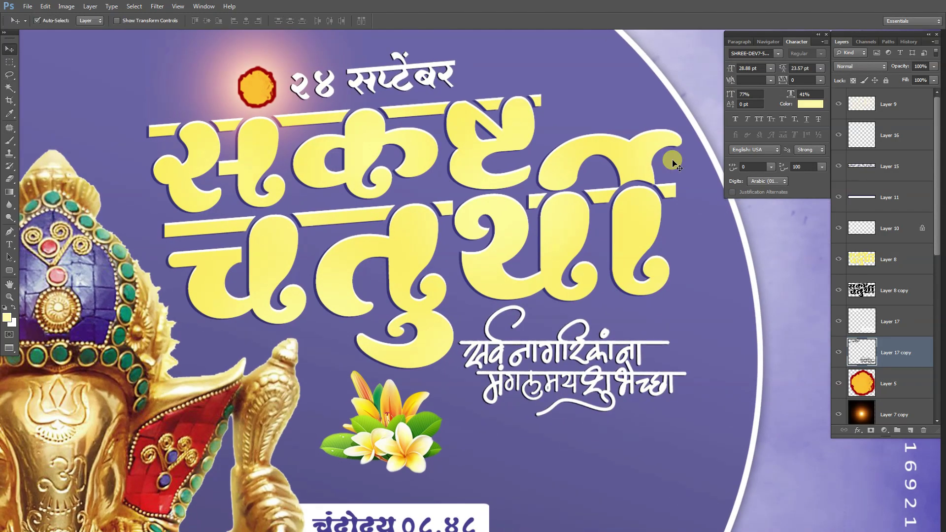
{"action": "left_click", "coordinate": [867, 65]}
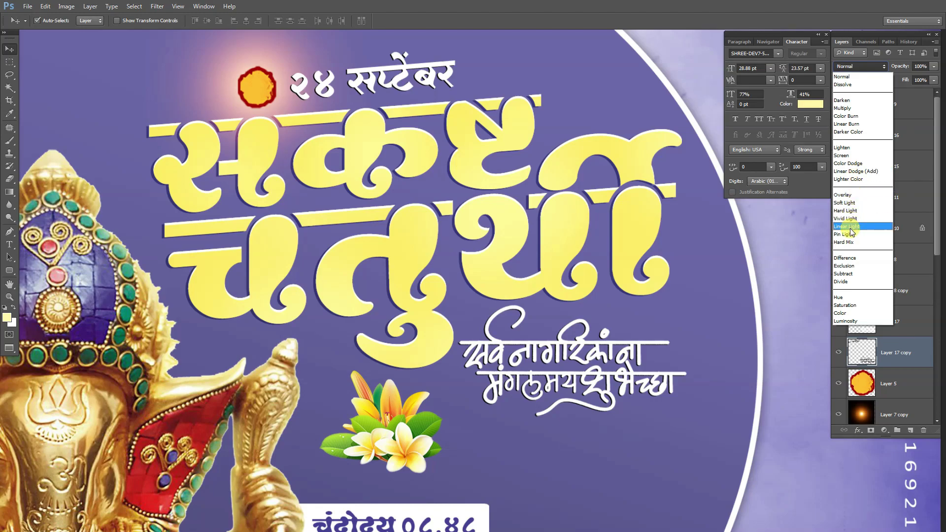
{"action": "left_click", "coordinate": [848, 196]}
{"action": "scroll", "coordinate": [538, 246], "scroll_direction": "down", "scroll_amount": 2}
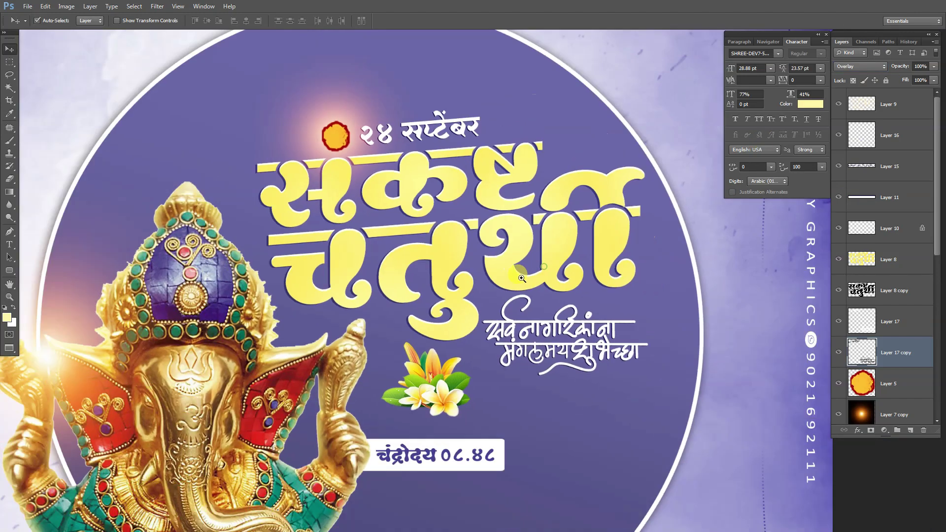
{"action": "scroll", "coordinate": [539, 245], "scroll_direction": "down", "scroll_amount": 1}
- Duplicate the glow flare layer and move the copy below the Ganesha idol layer
{"action": "scroll", "coordinate": [569, 271], "scroll_direction": "down", "scroll_amount": 1}
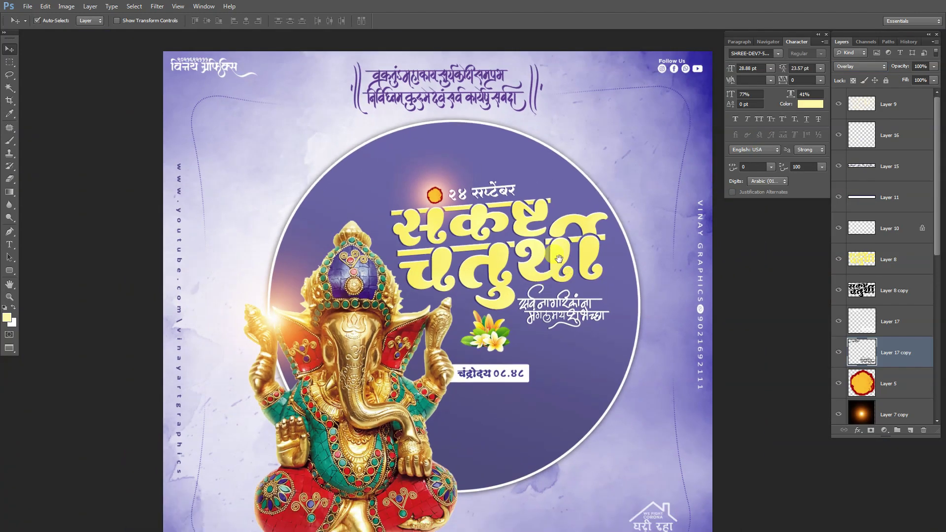
{"action": "scroll", "coordinate": [539, 310], "scroll_direction": "down", "scroll_amount": 2}
{"action": "scroll", "coordinate": [544, 283], "scroll_direction": "down", "scroll_amount": 1}
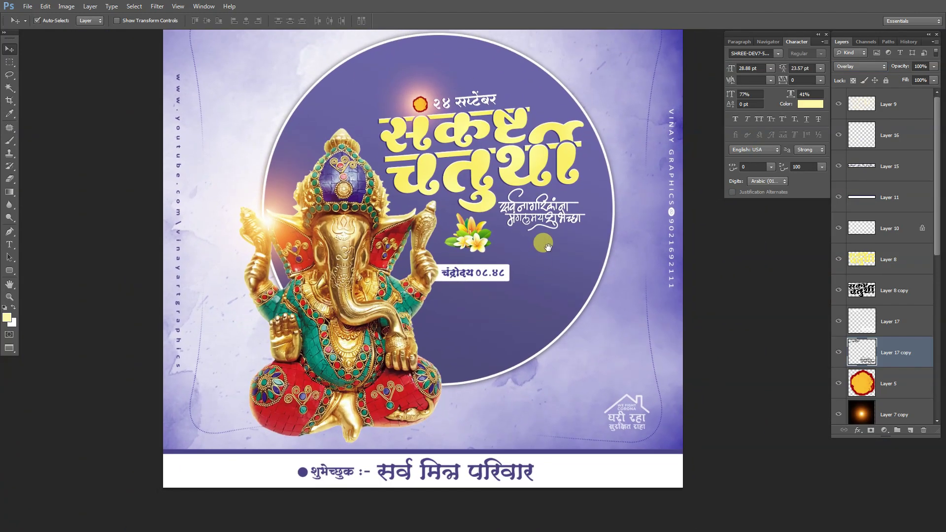
{"action": "left_click_drag", "start_coordinate": [547, 247], "coordinate": [546, 256]}
{"action": "left_click", "coordinate": [270, 232]}
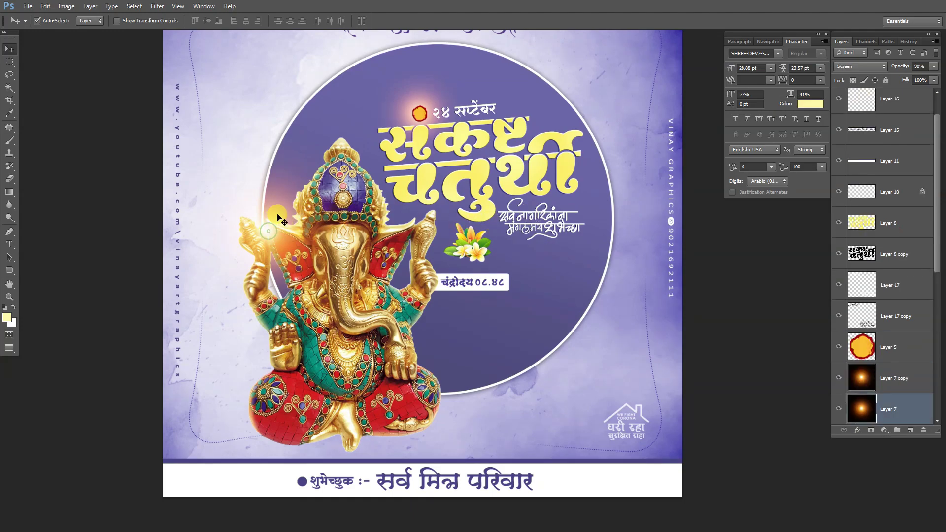
{"action": "key", "text": "ctrl+j"}
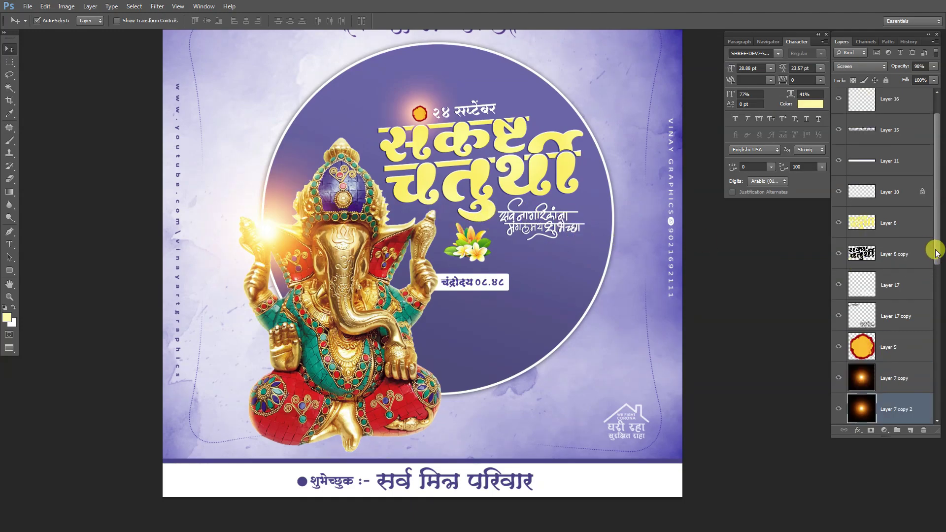
{"action": "left_click_drag", "start_coordinate": [938, 253], "coordinate": [938, 297]}
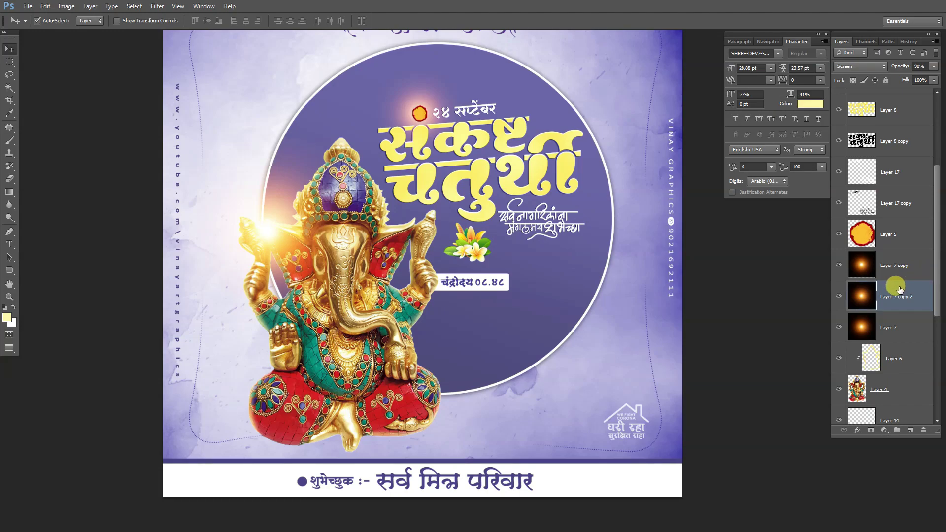
{"action": "left_click_drag", "start_coordinate": [899, 290], "coordinate": [888, 402]}
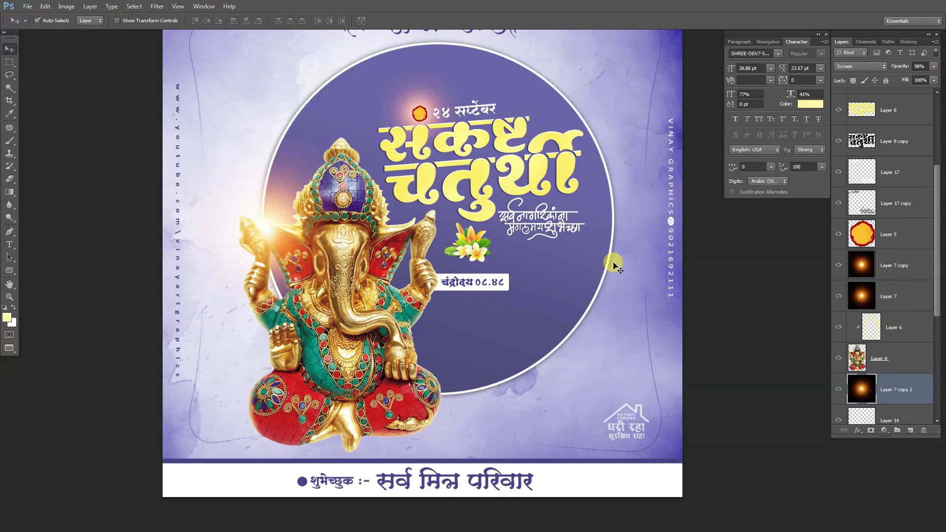
- Scale the glow copy to about 154% and shift it up-right behind the idol's raised hand
{"action": "key", "text": "ctrl+t"}
{"action": "left_click_drag", "start_coordinate": [359, 134], "coordinate": [410, 84]}
{"action": "mouse_move", "coordinate": [358, 246]}
{"action": "left_mouse_down"}
{"action": "mouse_move", "coordinate": [432, 228]}
{"action": "mouse_move", "coordinate": [433, 237]}
{"action": "left_mouse_up"}
{"action": "key", "text": "Return"}
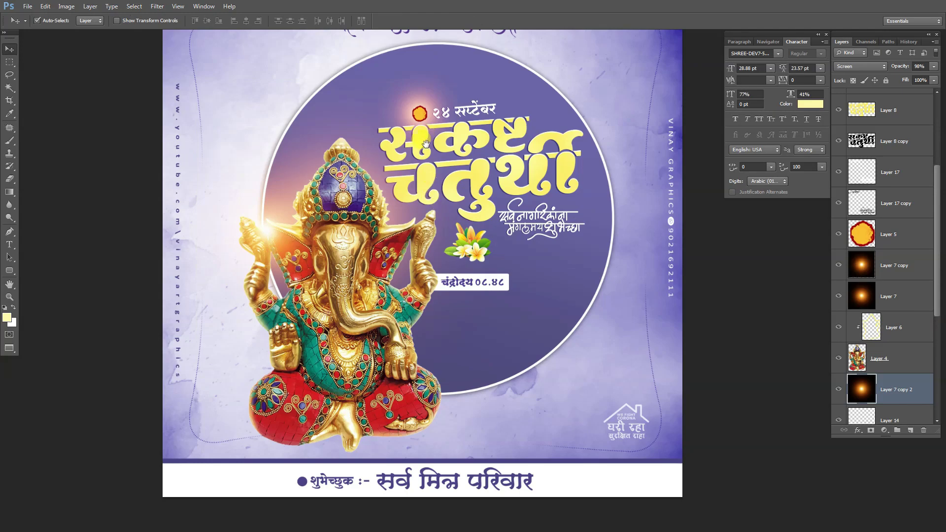
{"action": "key", "text": "ctrl+minus"}
{"action": "left_click", "coordinate": [477, 160]}
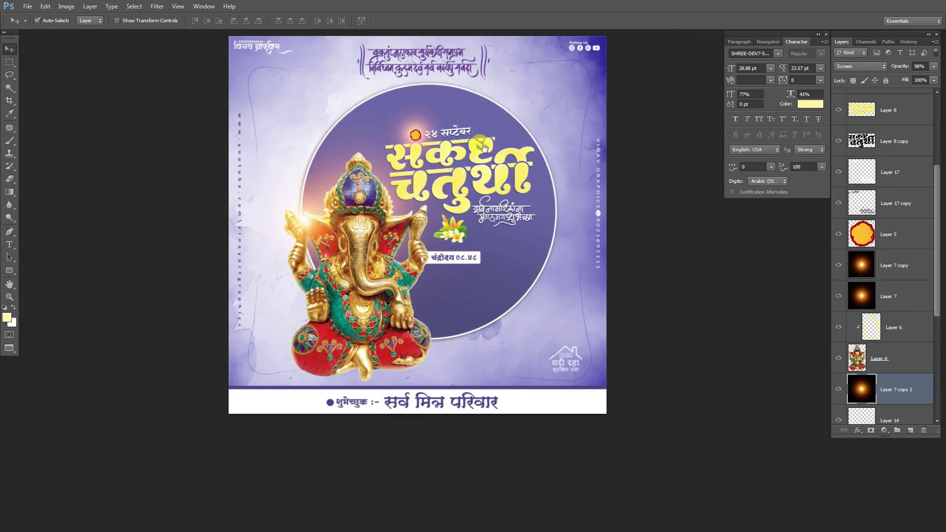
- Delete the duplicate glow flare sitting above the date
{"action": "left_click", "coordinate": [418, 129]}
{"action": "left_click_drag", "start_coordinate": [460, 102], "coordinate": [481, 105]}
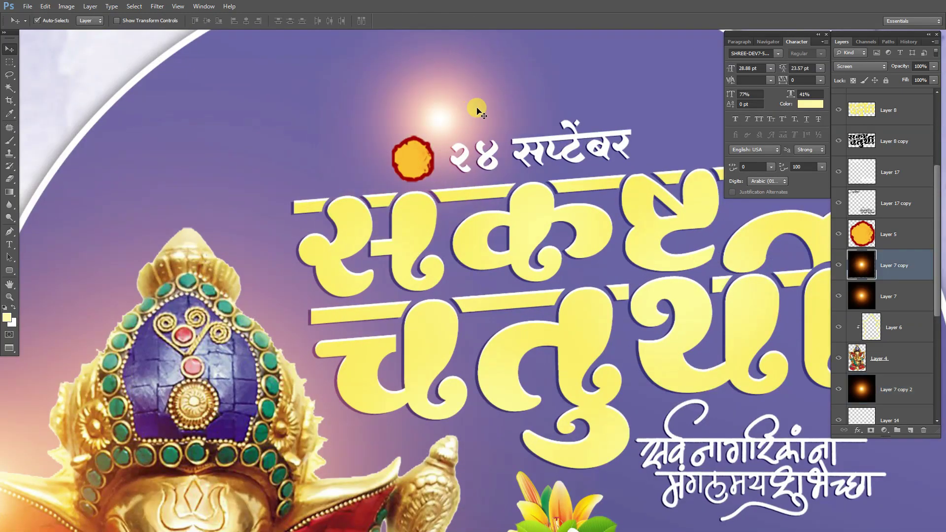
{"action": "key", "text": "ctrl+z"}
{"action": "key", "text": "Delete"}
{"action": "key", "text": "ctrl+0"}
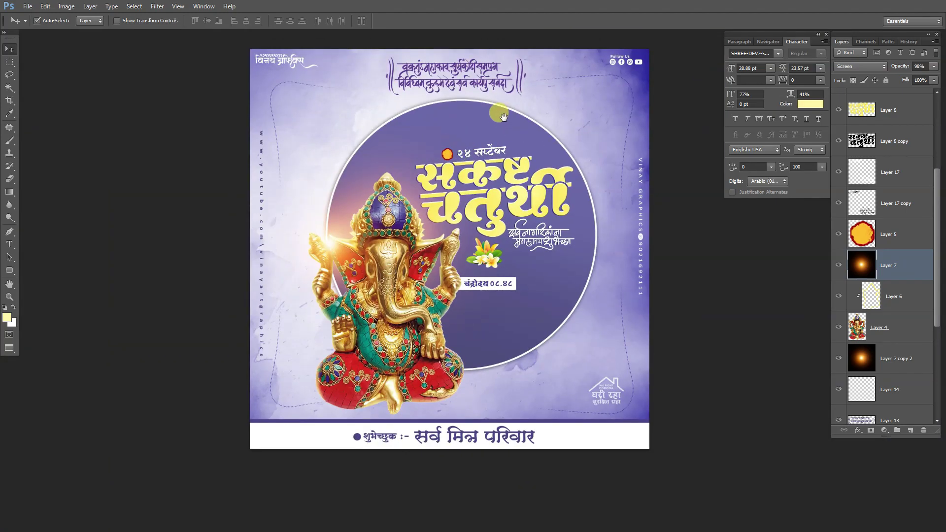
- Nudge Layer 7's glow slightly left so it sits at the idol's raised hand
{"action": "left_click", "coordinate": [503, 144]}
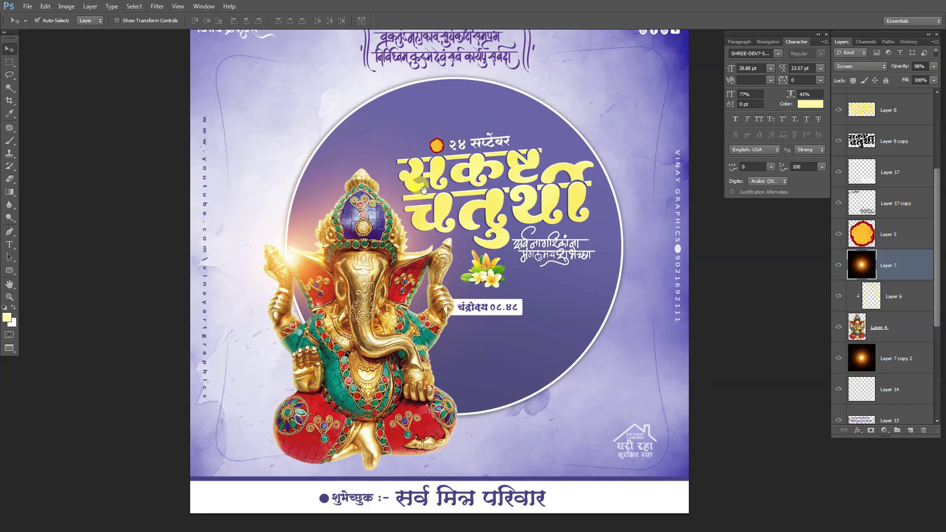
{"action": "left_click", "coordinate": [306, 260]}
{"action": "mouse_move", "coordinate": [287, 259]}
{"action": "left_mouse_down"}
{"action": "mouse_move", "coordinate": [332, 245]}
{"action": "mouse_move", "coordinate": [277, 260]}
{"action": "left_mouse_up"}
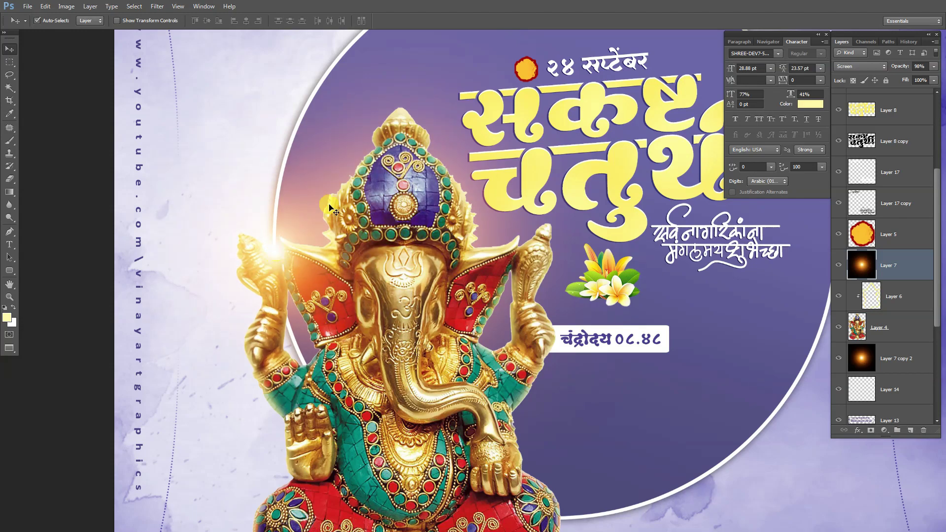
{"action": "key", "text": "ctrl+minus"}
{"action": "key", "text": "ctrl+minus"}
{"action": "scroll", "coordinate": [470, 204], "scroll_direction": "up", "scroll_amount": 1}
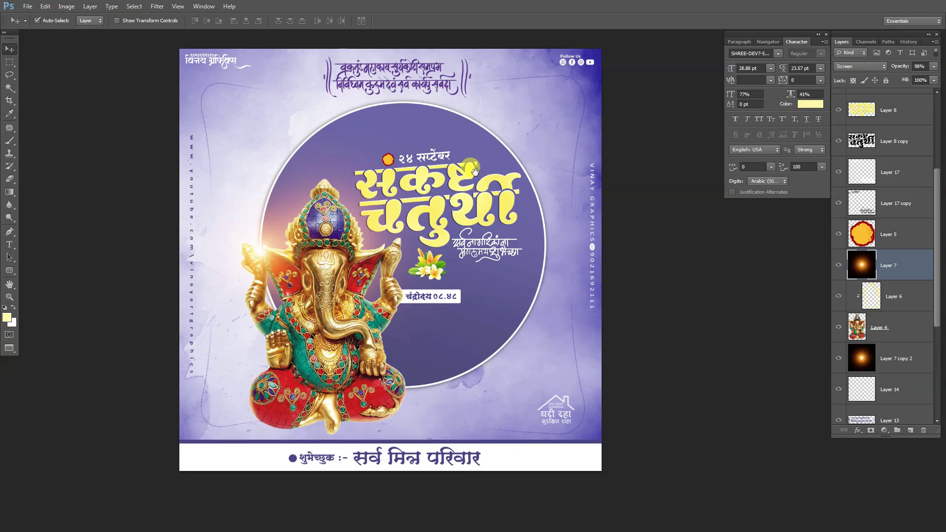
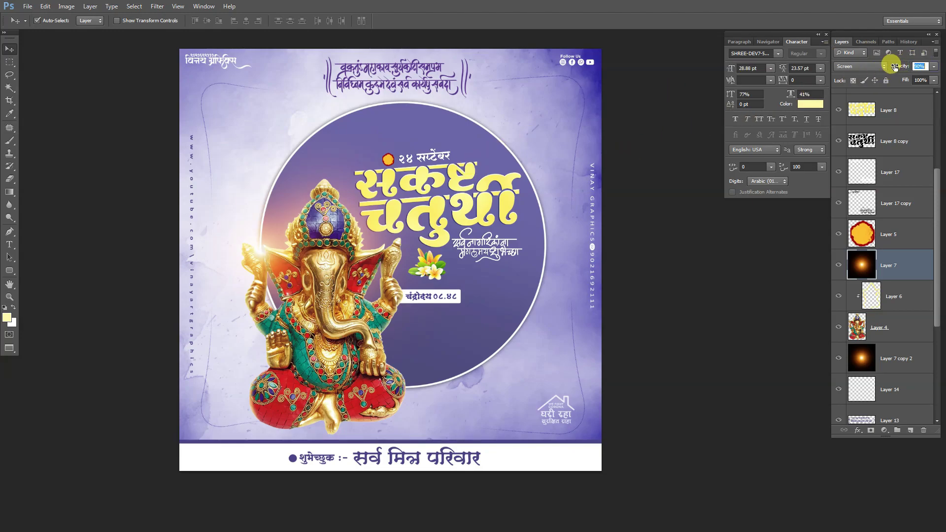
- Brighten the Ganesha idol layer with Curves, pulling the white input slider to about 240
{"action": "scroll", "coordinate": [488, 247], "scroll_direction": "up", "scroll_amount": 1}
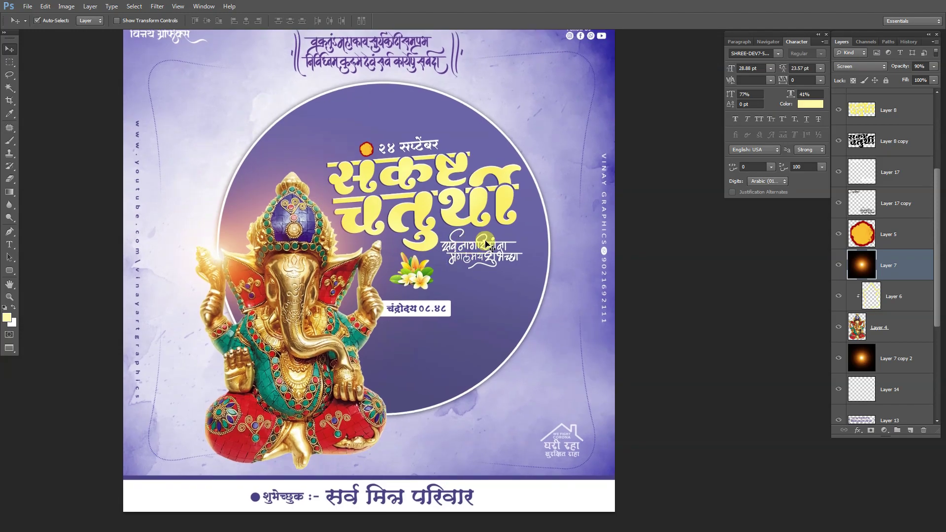
{"action": "scroll", "coordinate": [365, 257], "scroll_direction": "up", "scroll_amount": 1}
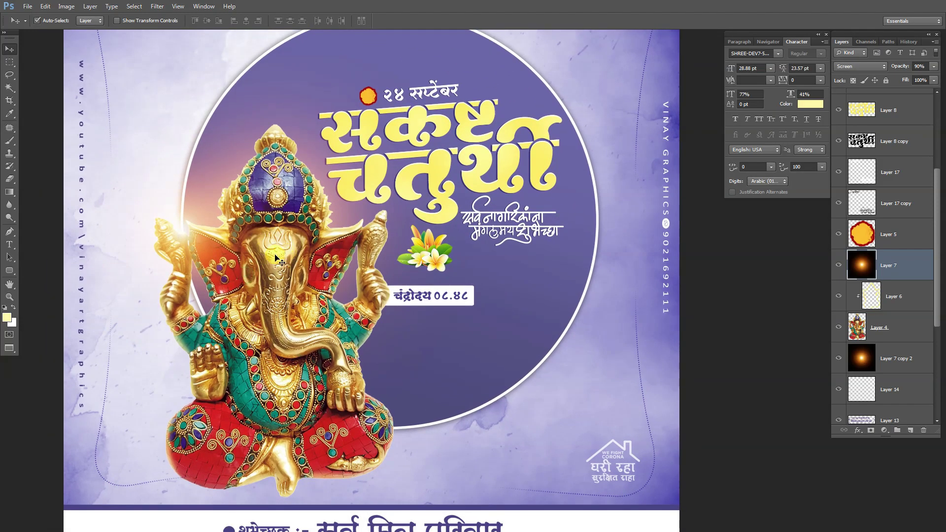
{"action": "left_click", "coordinate": [885, 329]}
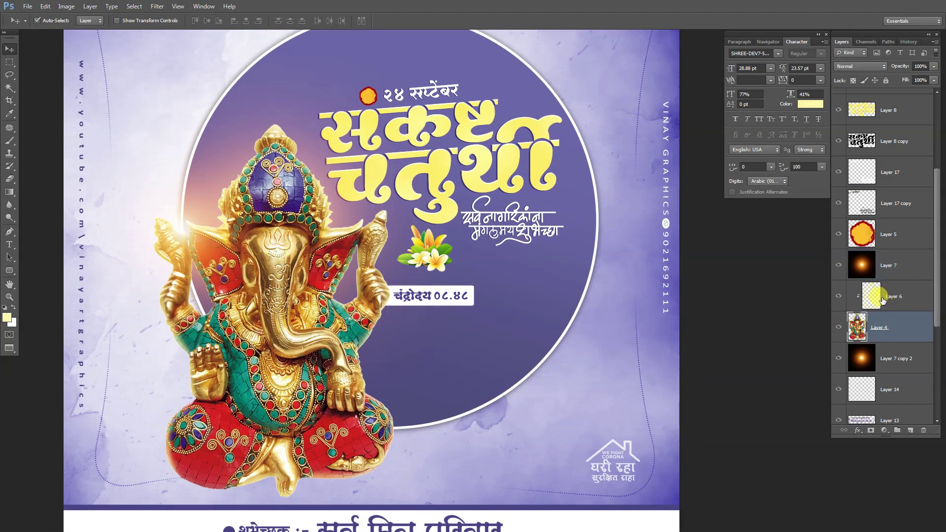
{"action": "key", "text": "ctrl+m"}
{"action": "left_click_drag", "start_coordinate": [314, 117], "coordinate": [665, 138]}
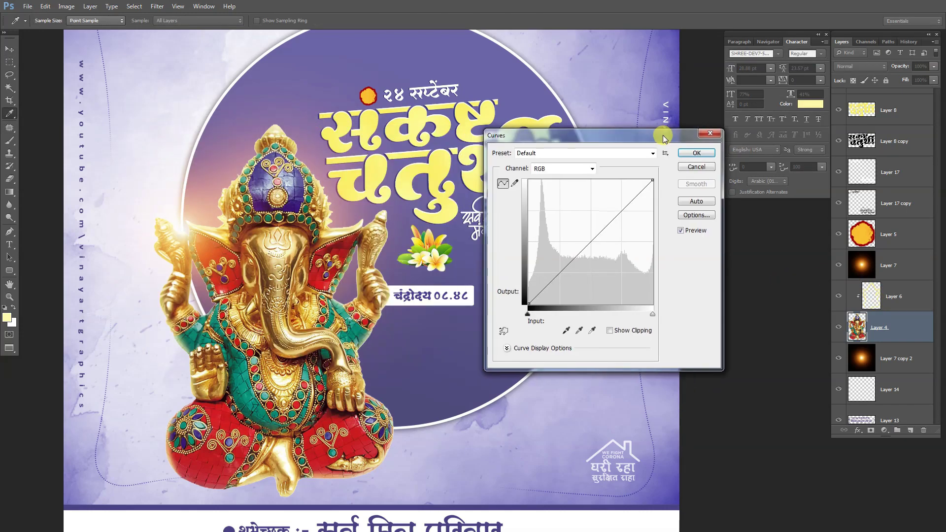
{"action": "left_click_drag", "start_coordinate": [651, 315], "coordinate": [647, 318]}
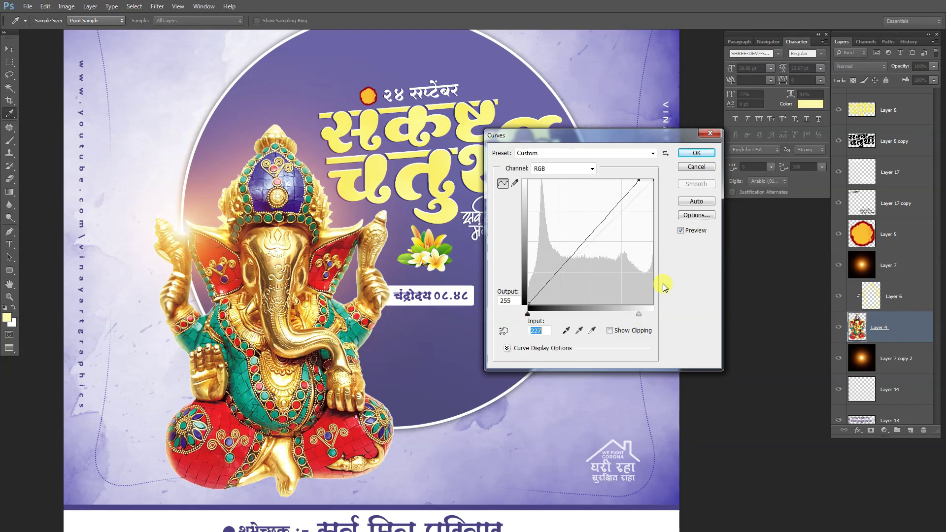
{"action": "left_click", "coordinate": [696, 154]}
{"action": "key", "text": "v"}
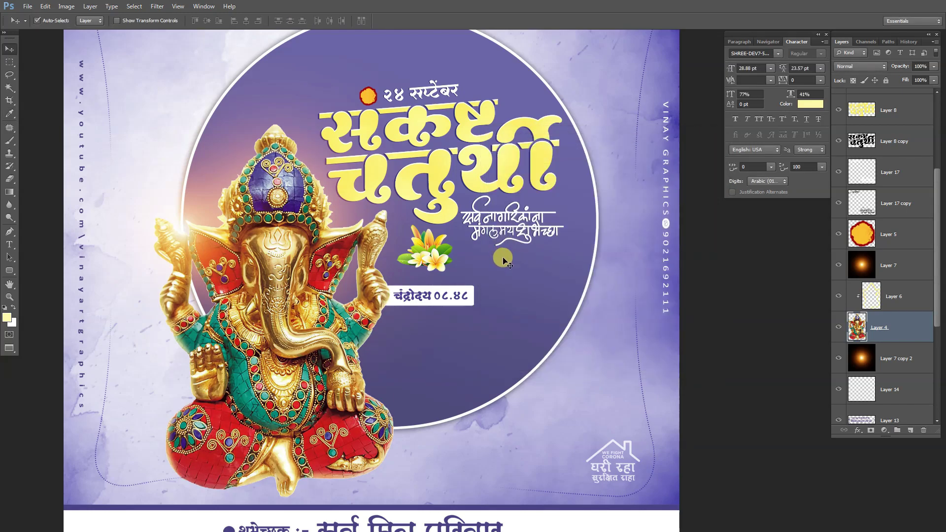
- Draw a slightly rotated ellipse path under the idol's base and convert it to a selection
{"action": "left_click_drag", "start_coordinate": [504, 259], "coordinate": [421, 315]}
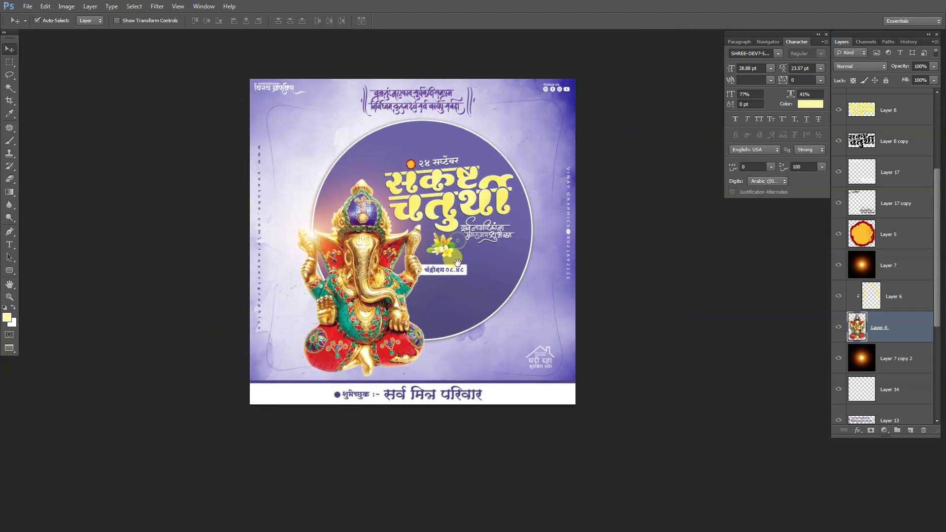
{"action": "left_click", "coordinate": [422, 316]}
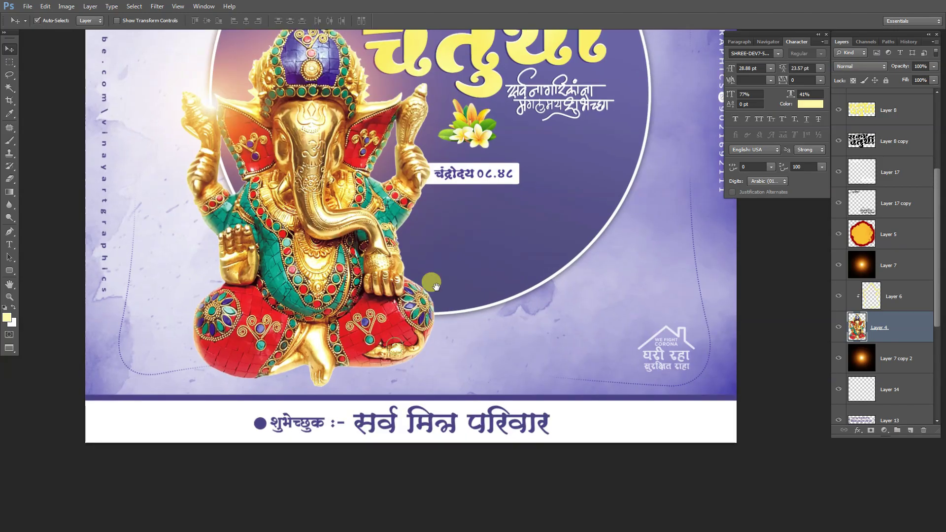
{"action": "right_click", "coordinate": [10, 270]}
{"action": "left_click", "coordinate": [49, 286]}
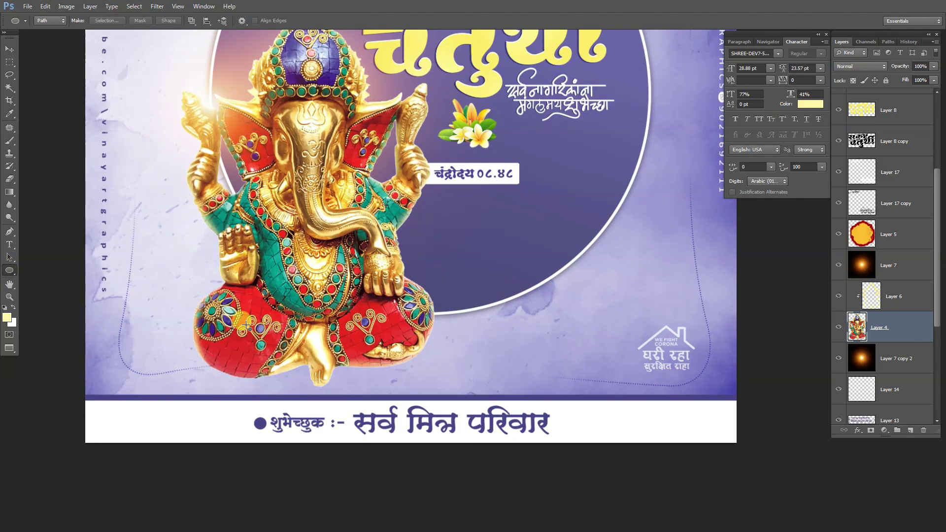
{"action": "mouse_move", "coordinate": [226, 319]}
{"action": "left_mouse_down"}
{"action": "mouse_move", "coordinate": [493, 370]}
{"action": "mouse_move", "coordinate": [474, 384]}
{"action": "mouse_move", "coordinate": [510, 345]}
{"action": "mouse_move", "coordinate": [465, 351]}
{"action": "left_mouse_up"}
{"action": "key", "text": "ctrl+t"}
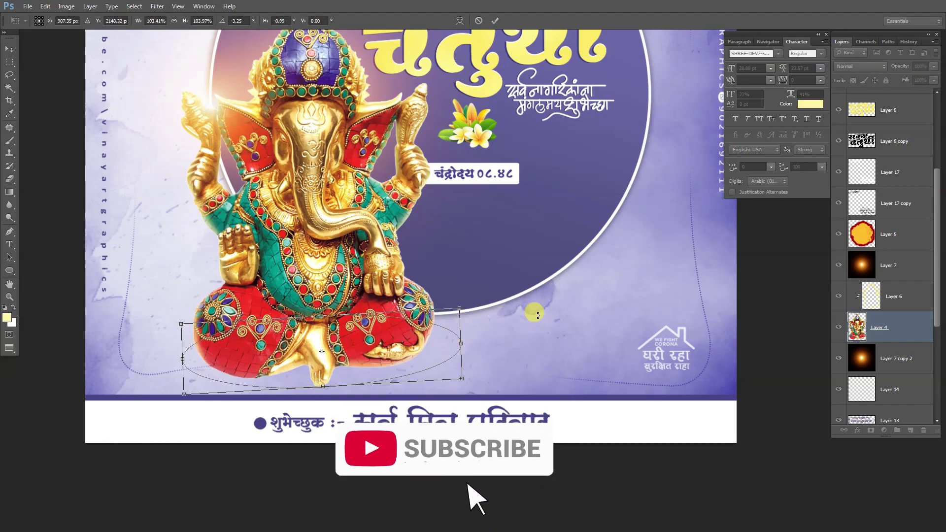
{"action": "key", "text": "Return"}
{"action": "key", "text": "ctrl+Return"}
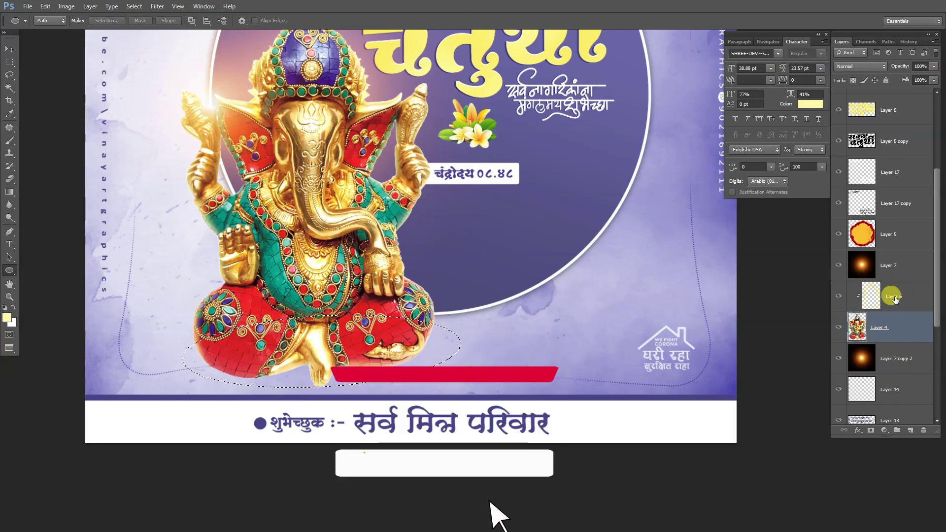
- On a new layer, feather the selection 15 px and paint it with the poster's purple
{"action": "left_click_drag", "start_coordinate": [938, 260], "coordinate": [938, 300]}
{"action": "left_click", "coordinate": [911, 430]}
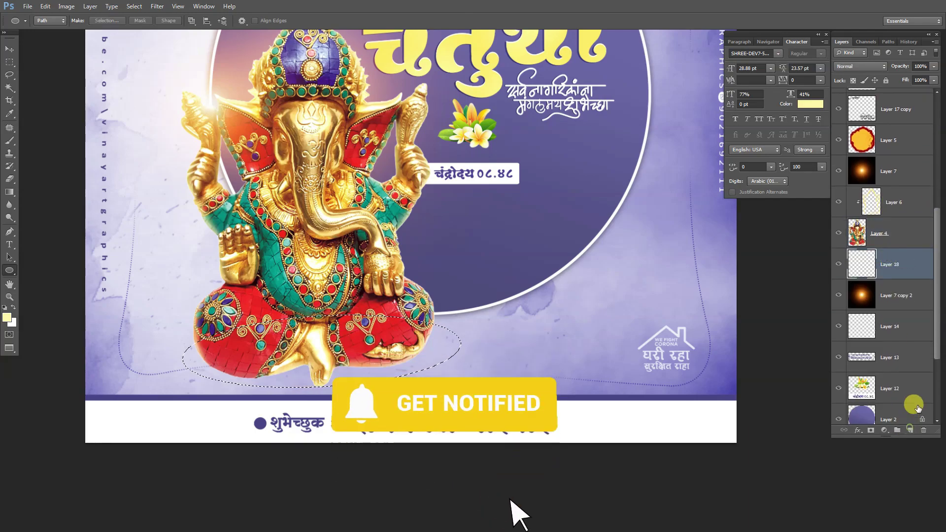
{"action": "key", "text": "b"}
{"action": "left_click", "coordinate": [460, 259], "text": "alt"}
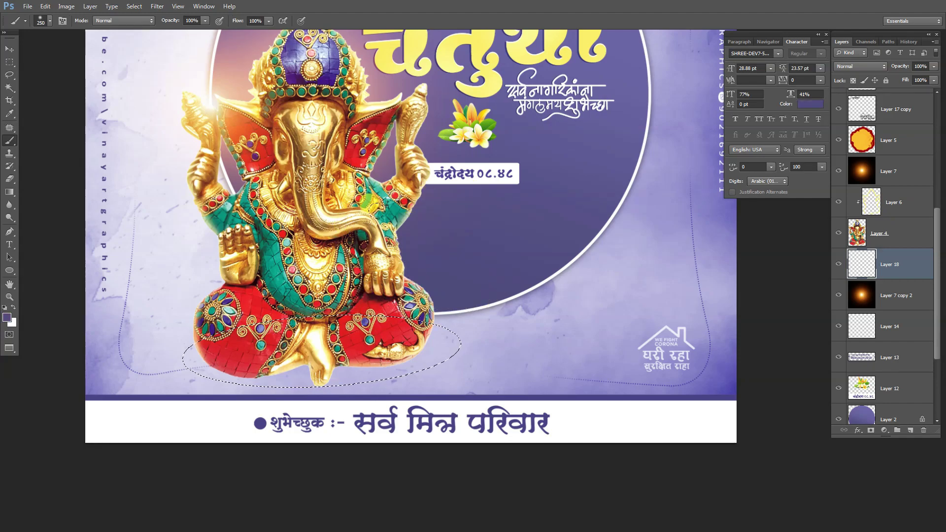
{"action": "key", "text": "shift+F6"}
{"action": "left_click_drag", "start_coordinate": [471, 152], "coordinate": [535, 151]}
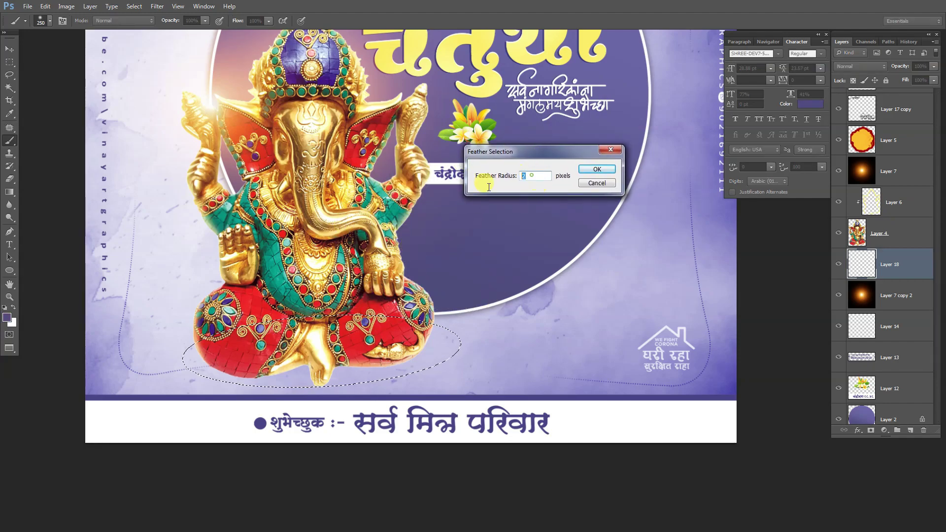
{"action": "type", "text": "15"}
{"action": "left_click", "coordinate": [582, 169]}
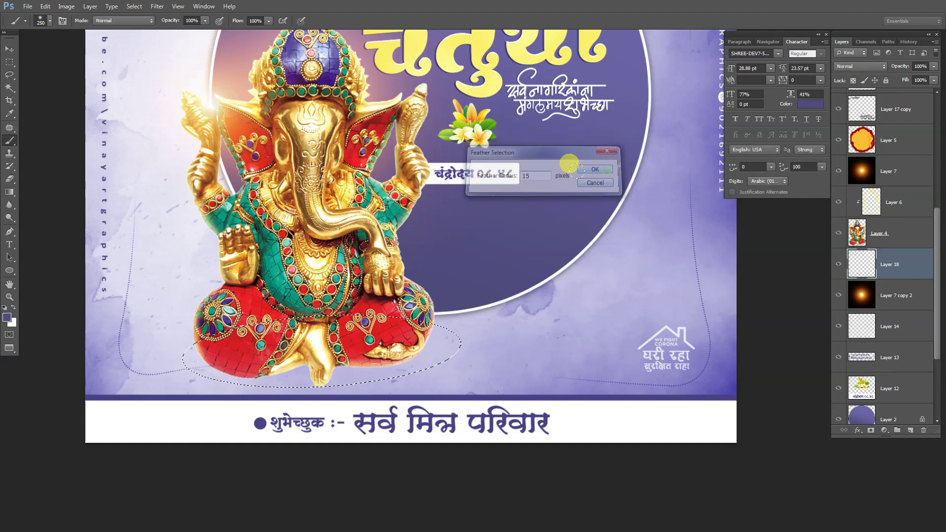
{"action": "left_click_drag", "start_coordinate": [390, 295], "coordinate": [252, 350]}
{"action": "mouse_move", "coordinate": [328, 320]}
{"action": "left_mouse_down"}
{"action": "mouse_move", "coordinate": [411, 309]}
{"action": "mouse_move", "coordinate": [365, 325]}
{"action": "left_mouse_up"}
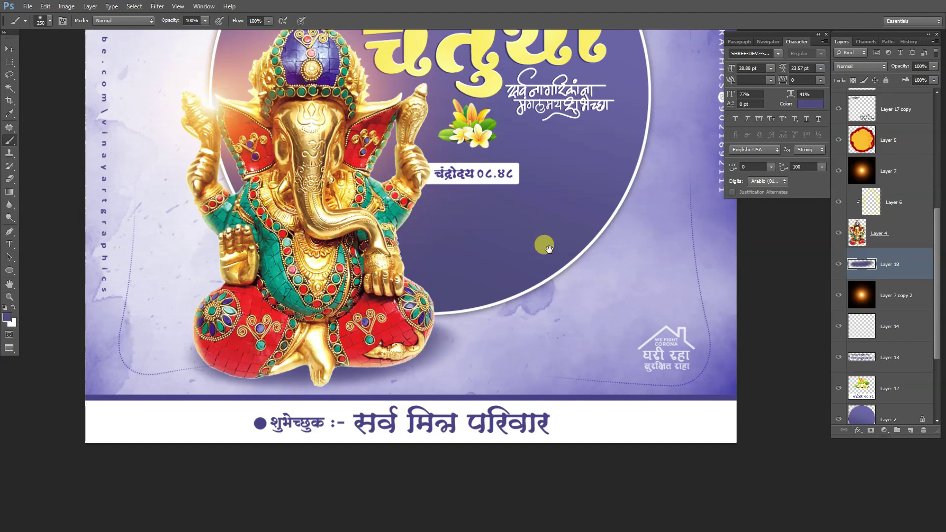
- Deselect and transform the shadow to be flatter and slightly wider
{"action": "key", "text": "ctrl+d"}
{"action": "scroll", "coordinate": [414, 361], "scroll_direction": "down", "scroll_amount": 2}
{"action": "scroll", "coordinate": [413, 361], "scroll_direction": "up", "scroll_amount": 1}
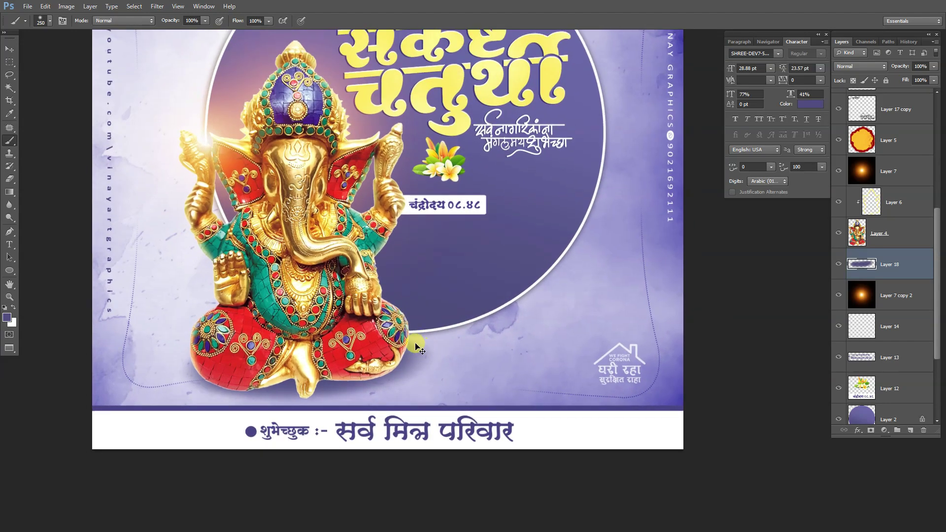
{"action": "key", "text": "ctrl+t"}
{"action": "left_click_drag", "start_coordinate": [308, 328], "coordinate": [303, 334]}
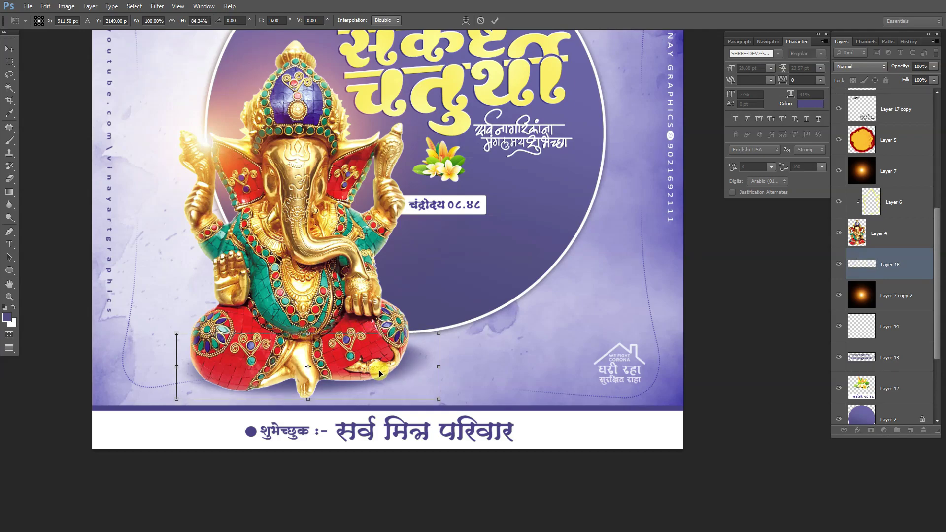
{"action": "left_click_drag", "start_coordinate": [438, 366], "coordinate": [447, 367]}
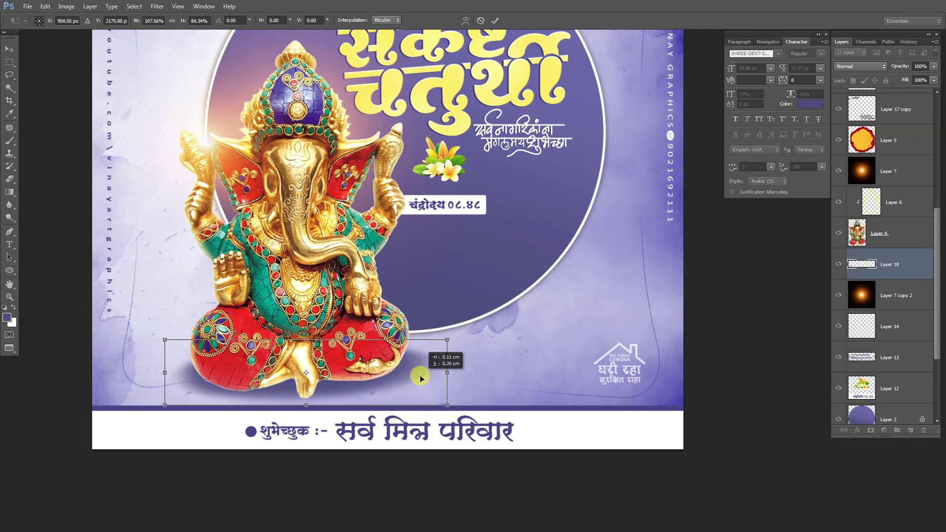
{"action": "left_click_drag", "start_coordinate": [307, 400], "coordinate": [306, 398]}
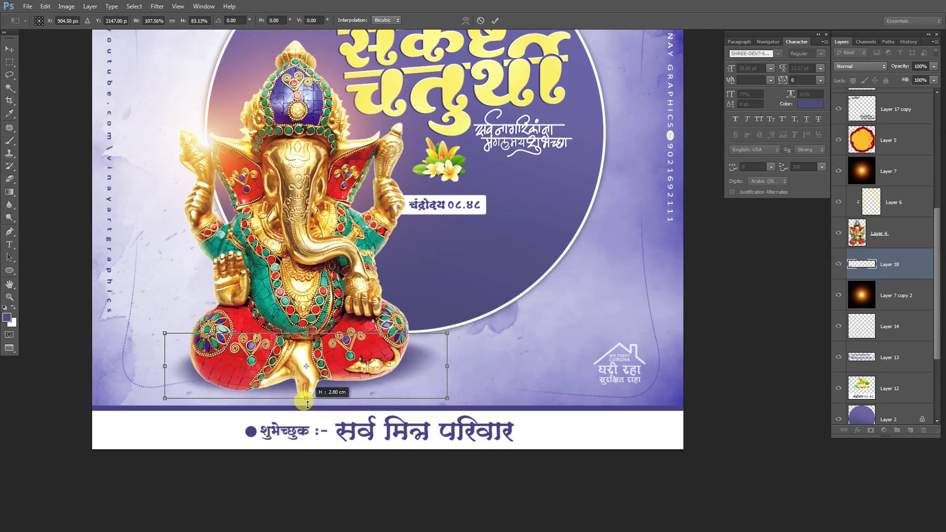
{"action": "key", "text": "Return"}
{"action": "key", "text": "b"}
- Save the poster file and select the headline text layer
{"action": "scroll", "coordinate": [447, 296], "scroll_direction": "down", "scroll_amount": 3}
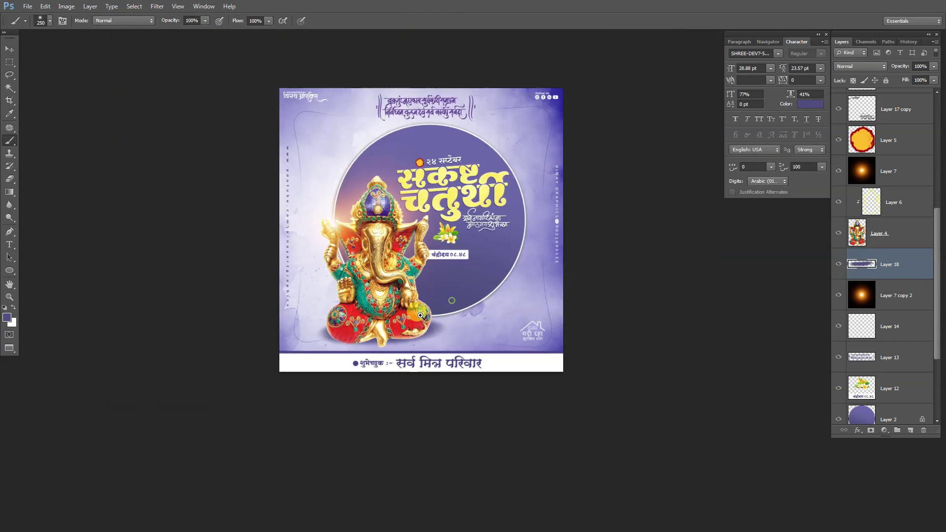
{"action": "scroll", "coordinate": [447, 295], "scroll_direction": "up", "scroll_amount": 2}
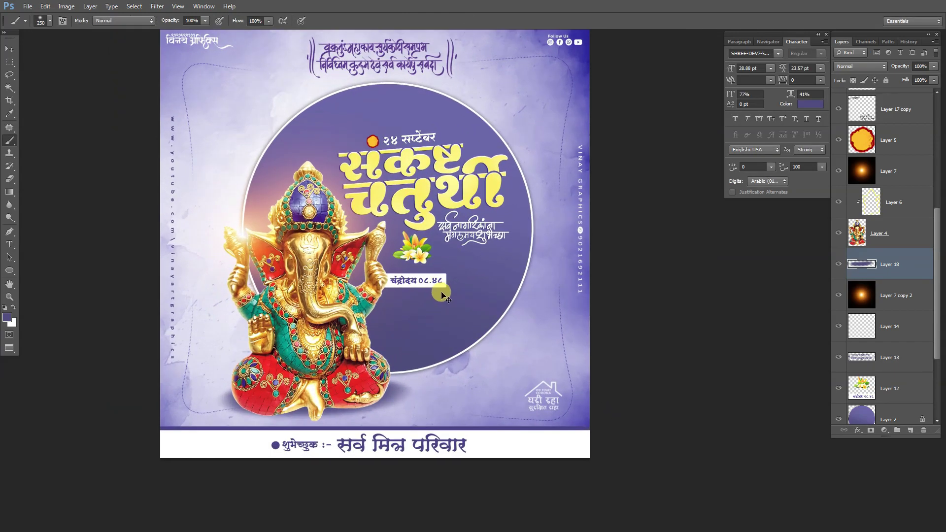
{"action": "left_click", "coordinate": [27, 7]}
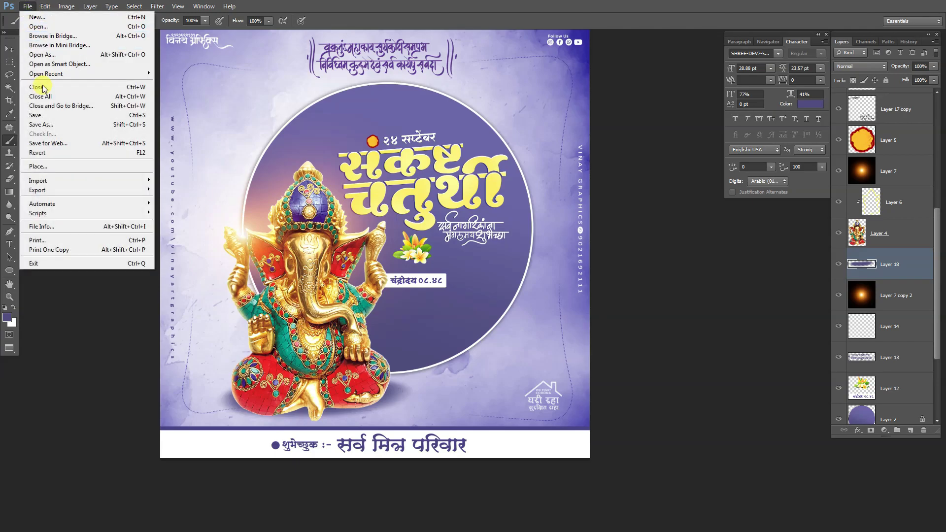
{"action": "left_click", "coordinate": [44, 117]}
{"action": "scroll", "coordinate": [428, 211], "scroll_direction": "down", "scroll_amount": 2}
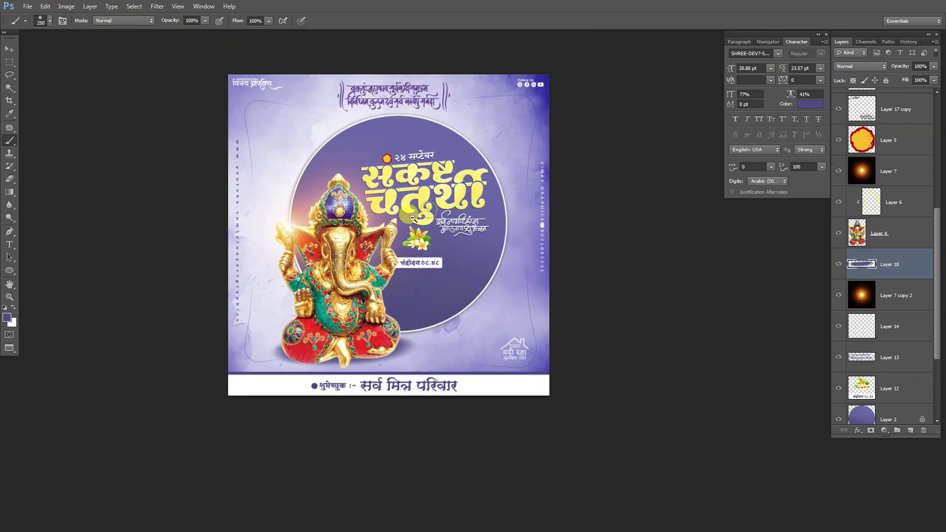
{"action": "scroll", "coordinate": [475, 170], "scroll_direction": "up", "scroll_amount": 1}
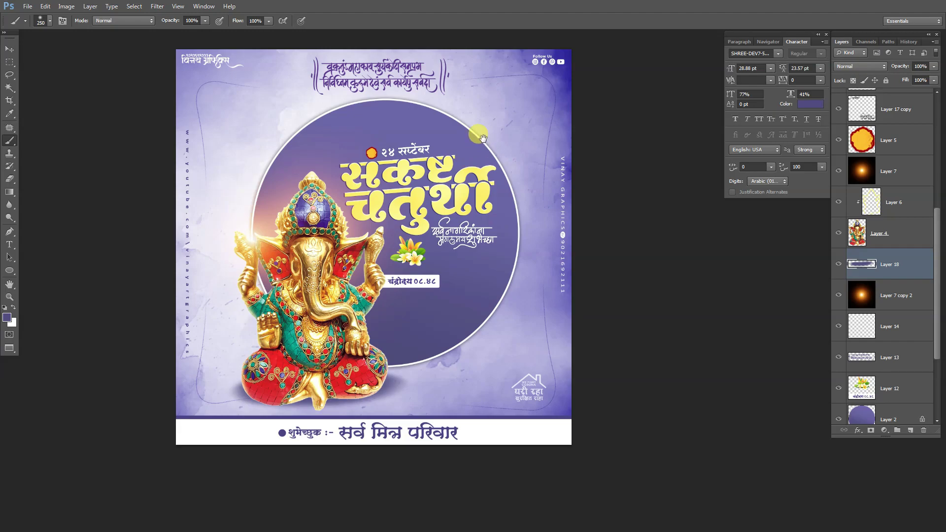
{"action": "scroll", "coordinate": [458, 183], "scroll_direction": "up", "scroll_amount": 2}
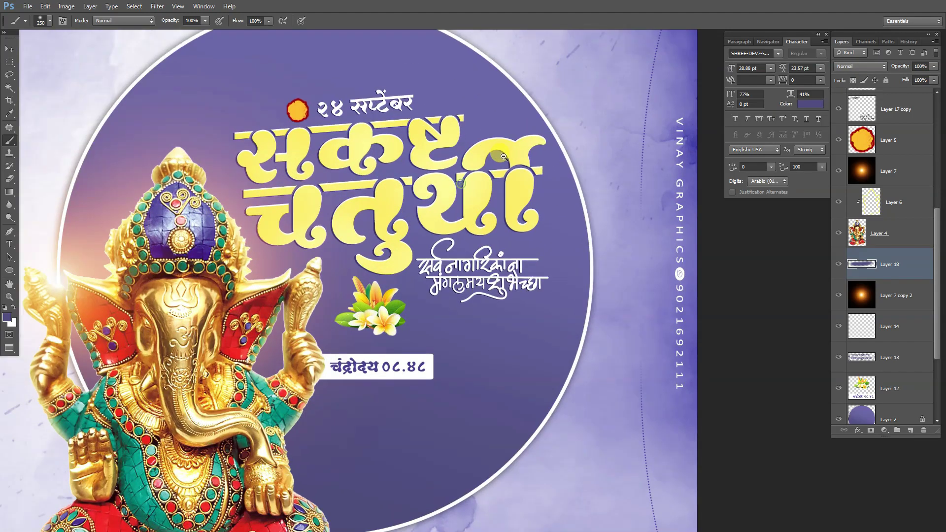
{"action": "key", "text": "v"}
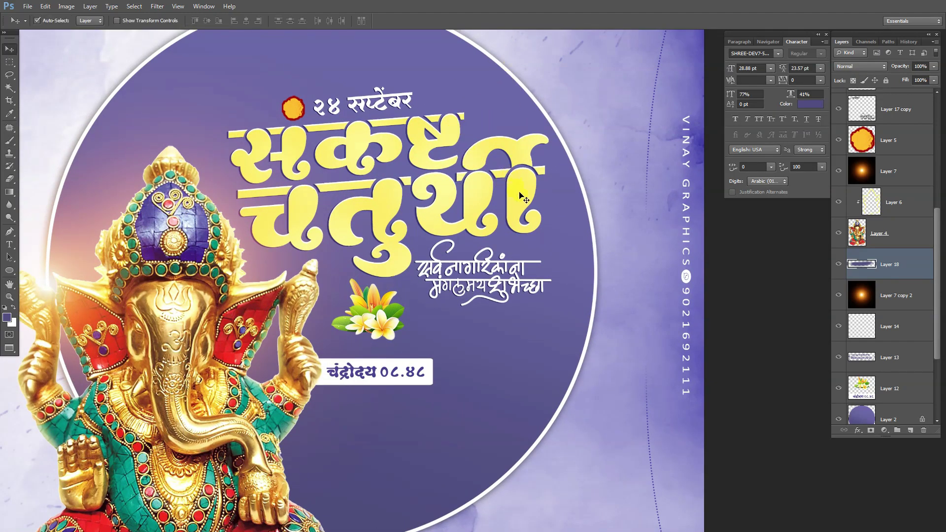
{"action": "left_click", "coordinate": [521, 203]}
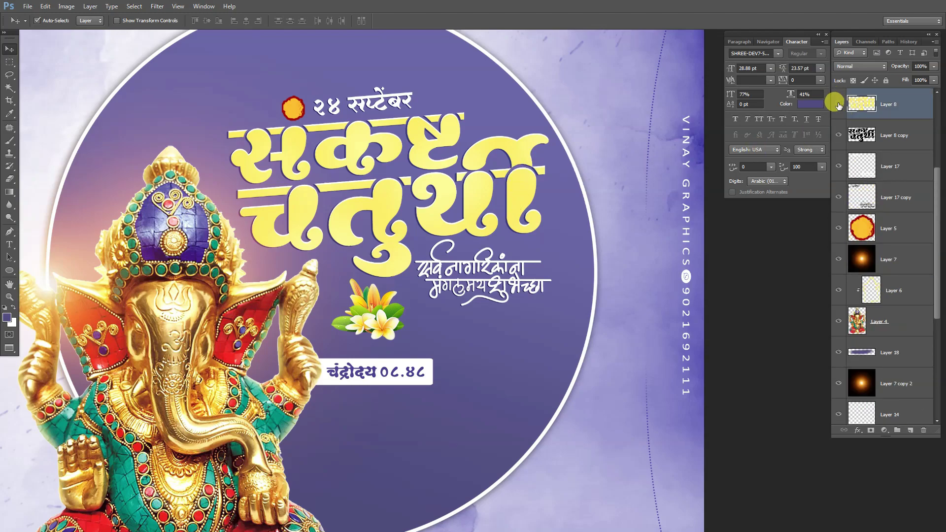
- Lock the headline layer's transparency and try a red fill, then undo it
{"action": "key", "text": "b"}
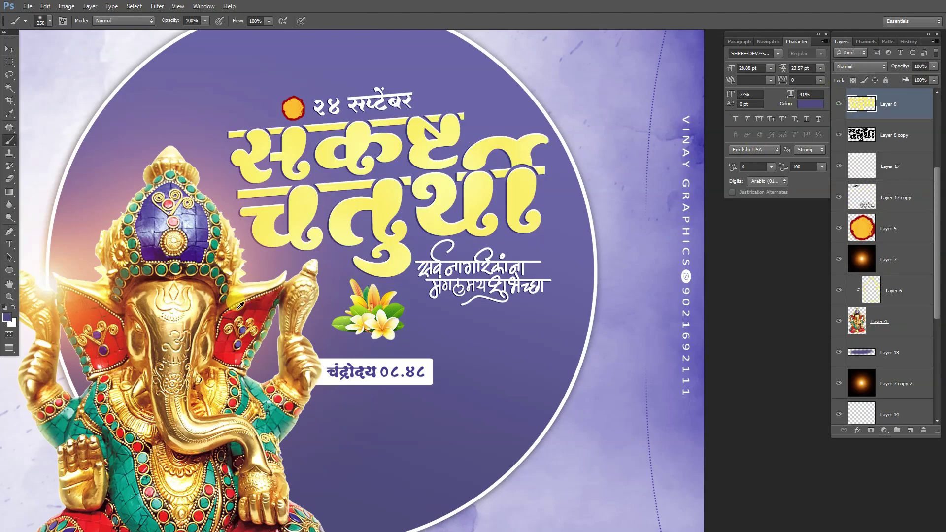
{"action": "left_click", "coordinate": [255, 310], "text": "alt"}
{"action": "key", "text": "slash"}
{"action": "key", "text": "alt+BackSpace"}
{"action": "key", "text": "ctrl+z"}
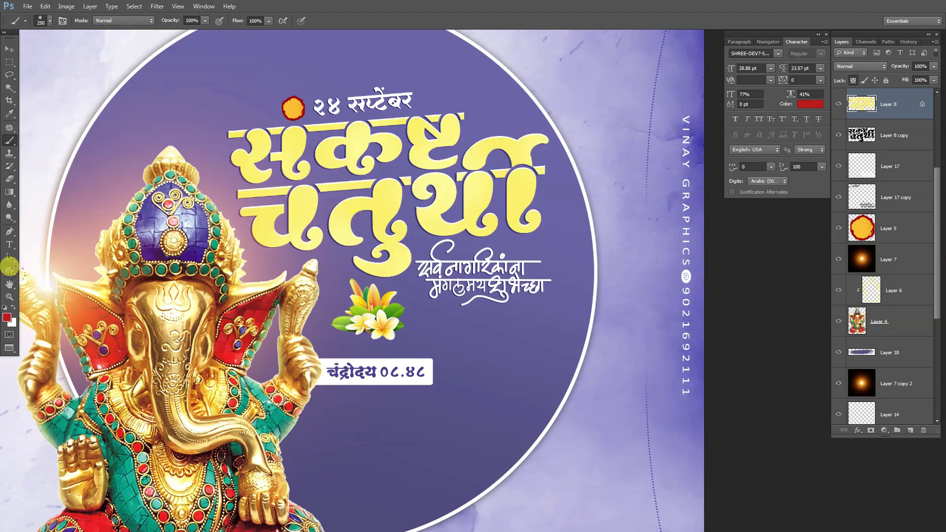
- Paint the headline lettering with a golden orange chosen in the Color Picker
{"action": "left_click", "coordinate": [10, 323]}
{"action": "left_click", "coordinate": [94, 280]}
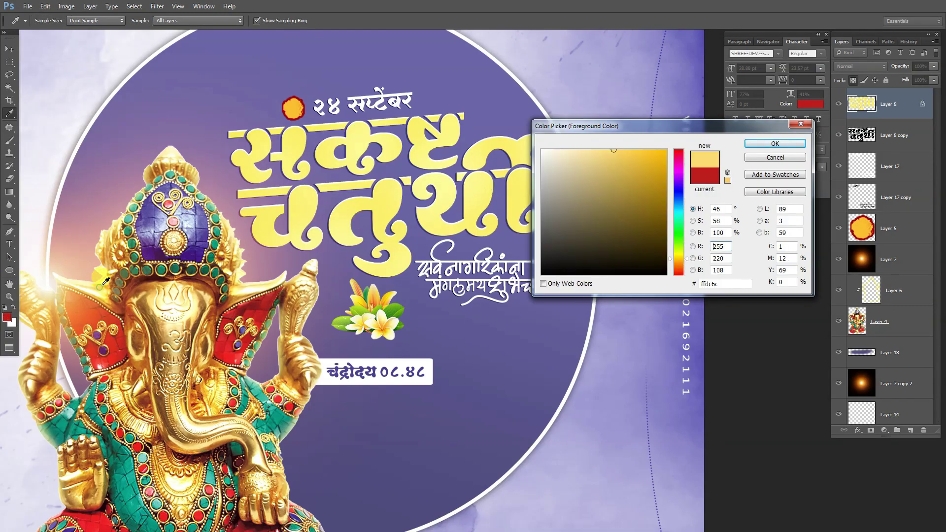
{"action": "left_click", "coordinate": [689, 261]}
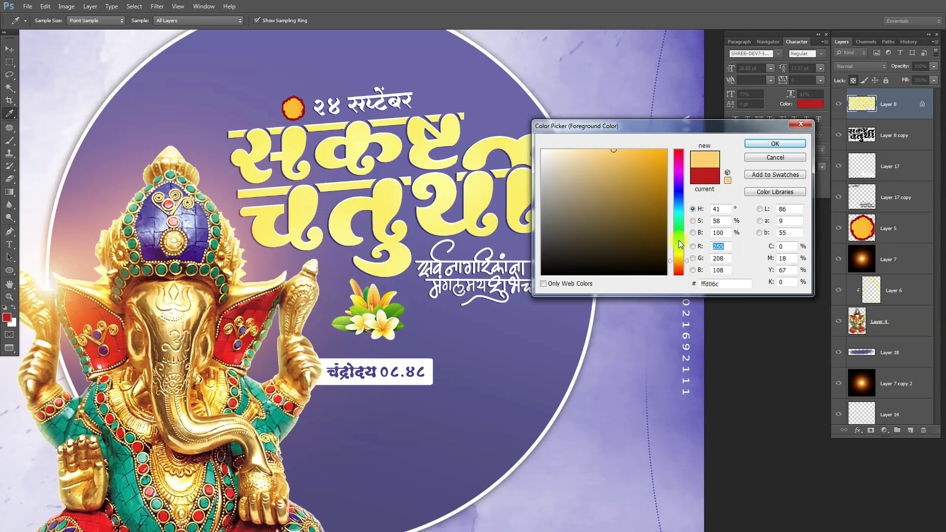
{"action": "left_click", "coordinate": [638, 158]}
{"action": "left_click", "coordinate": [773, 146]}
{"action": "key", "text": "b"}
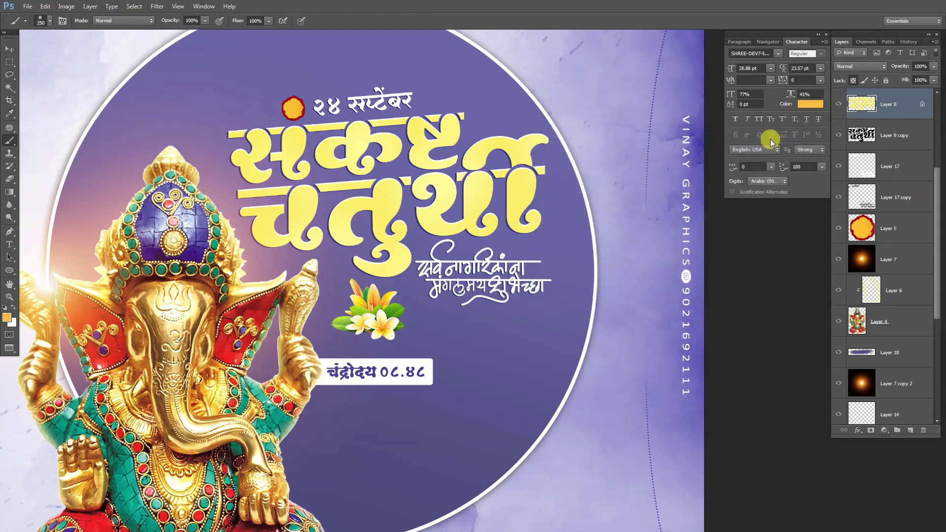
{"action": "left_click", "coordinate": [466, 199]}
{"action": "key", "text": "ctrl+minus"}
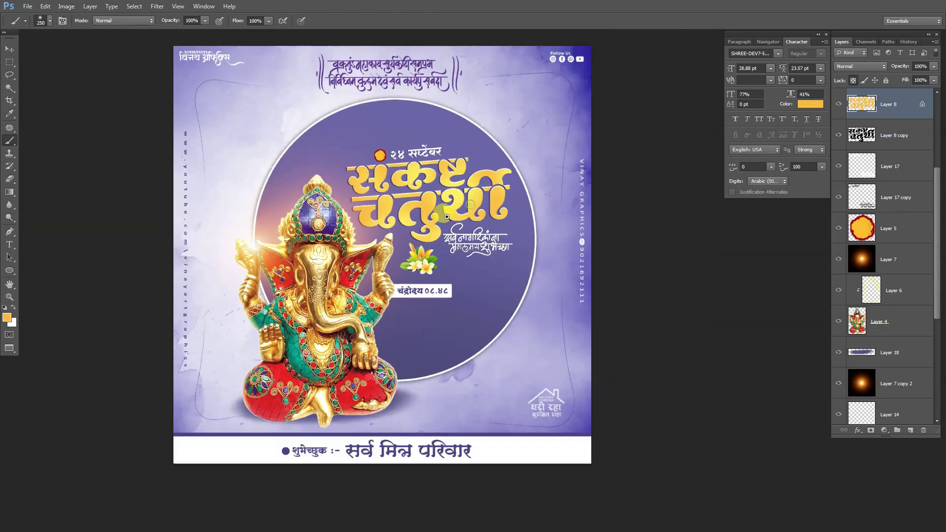
{"action": "key", "text": "ctrl+plus"}
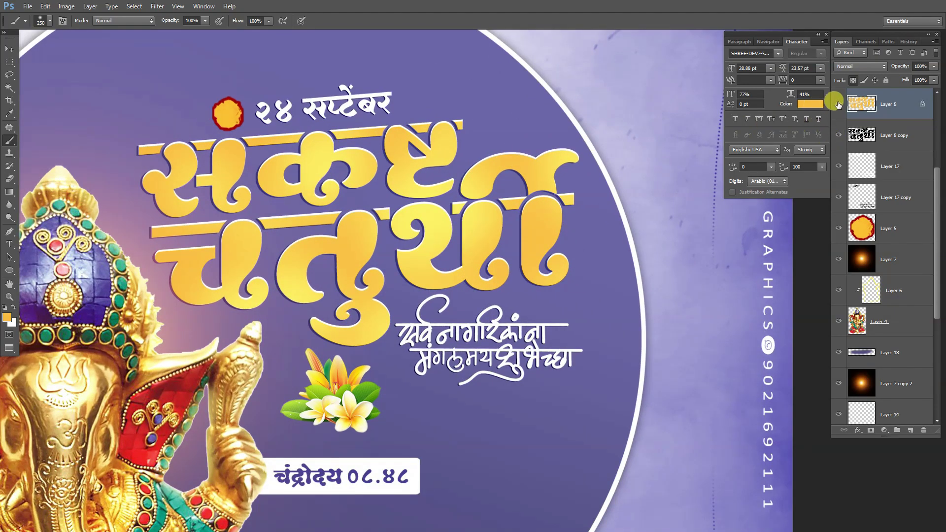
- Brighten the headline's highlights with a Curves adjustment
{"action": "key", "text": "ctrl+m"}
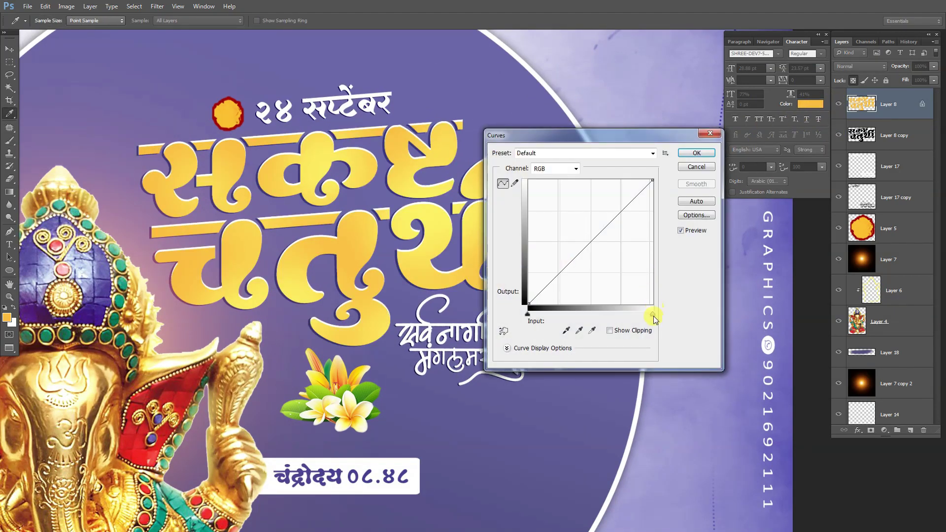
{"action": "left_click_drag", "start_coordinate": [654, 314], "coordinate": [646, 316]}
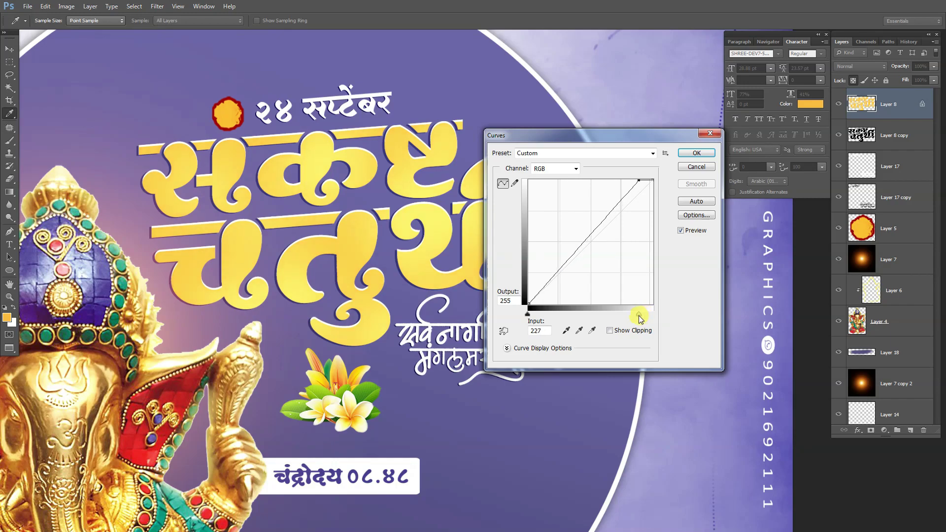
{"action": "left_click", "coordinate": [696, 154]}
- Select Layer 9 down to the bottom artwork layer and group them into Group 1
{"action": "key", "text": "ctrl+minus"}
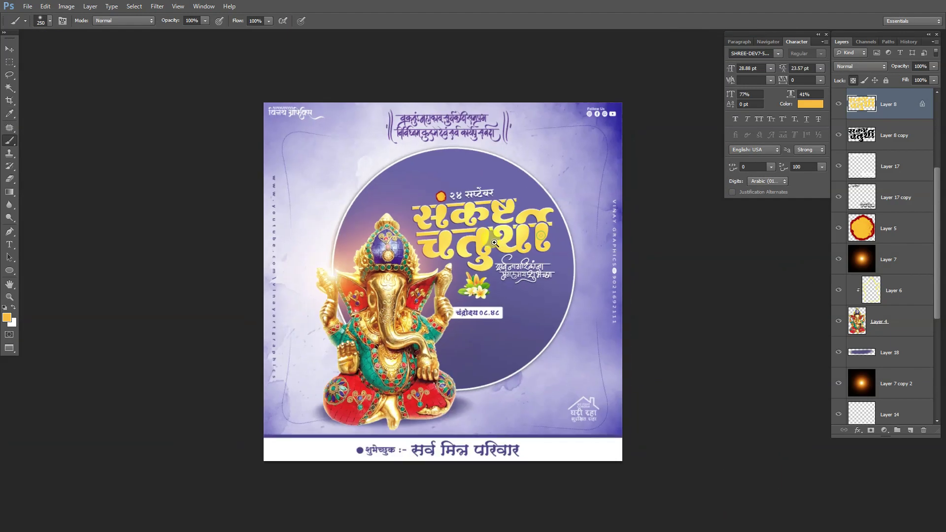
{"action": "scroll", "coordinate": [504, 259], "scroll_direction": "up", "scroll_amount": 1}
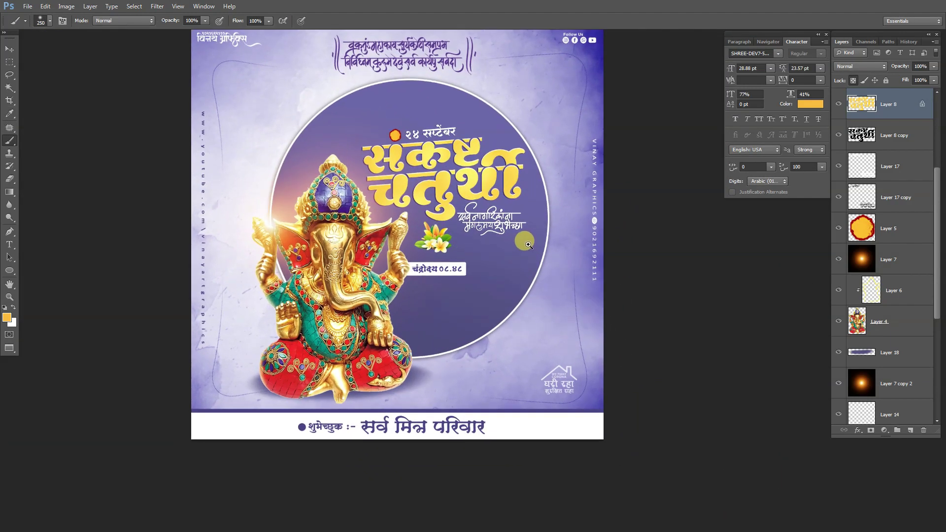
{"action": "left_click", "coordinate": [458, 184]}
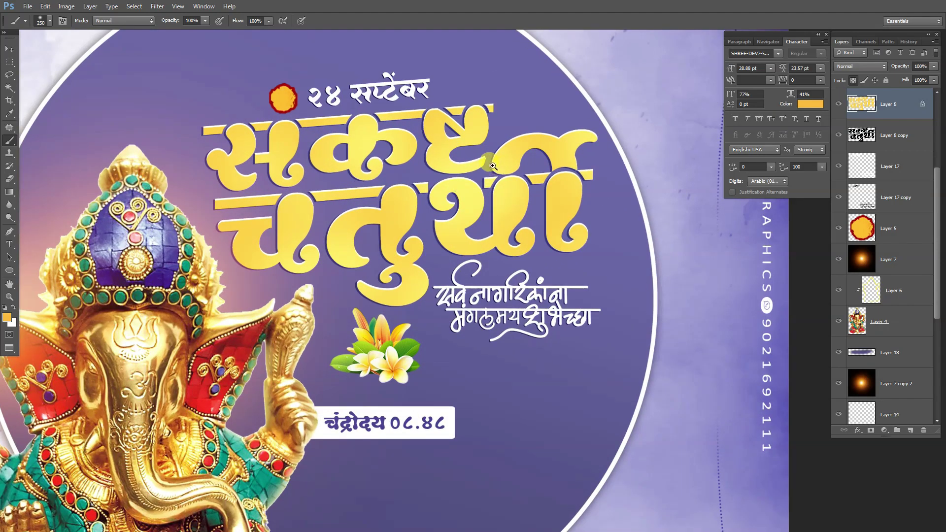
{"action": "left_click", "coordinate": [484, 172], "text": "alt"}
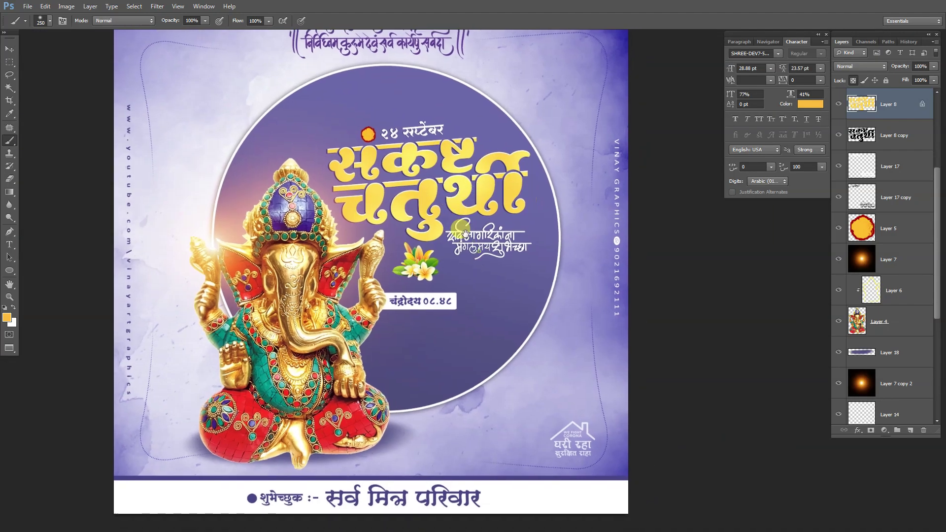
{"action": "scroll", "coordinate": [926, 177], "scroll_direction": "up", "scroll_amount": 5}
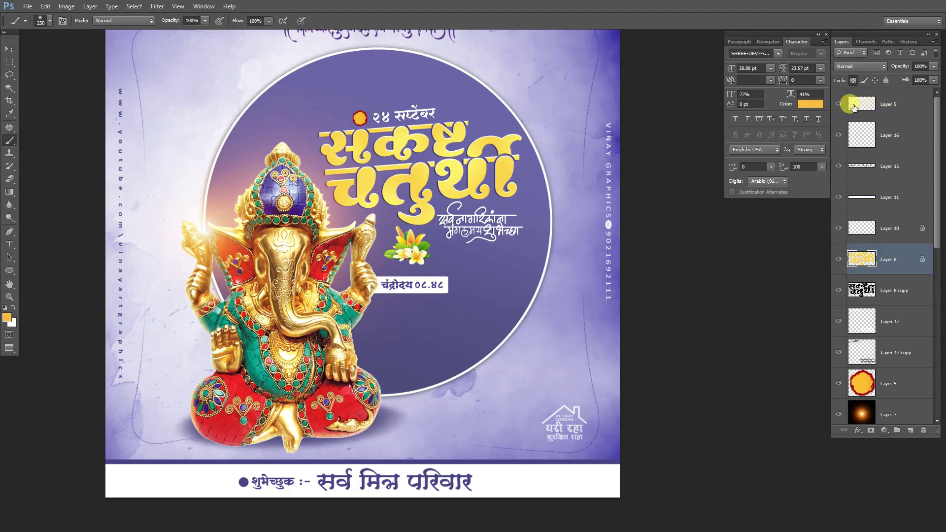
{"action": "left_click", "coordinate": [882, 104]}
{"action": "left_click_drag", "start_coordinate": [932, 154], "coordinate": [933, 344]}
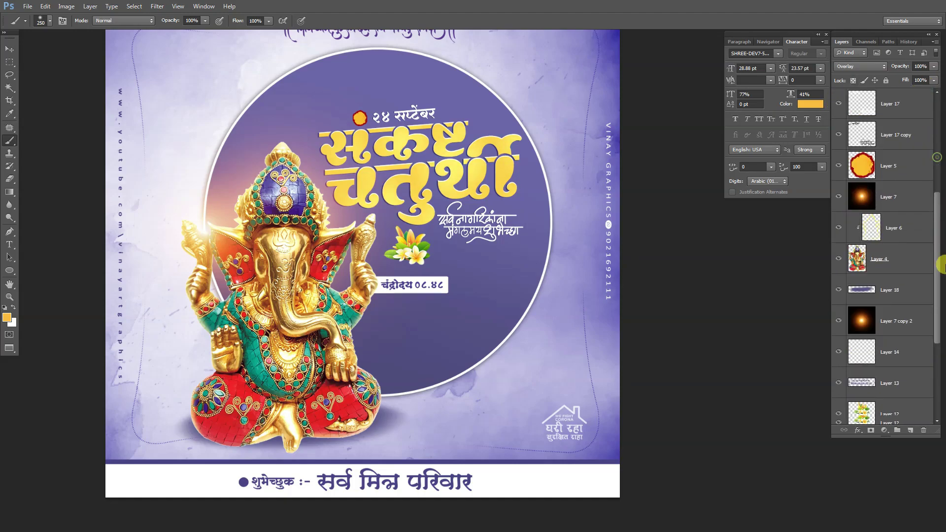
{"action": "left_click", "coordinate": [902, 351], "text": "shift"}
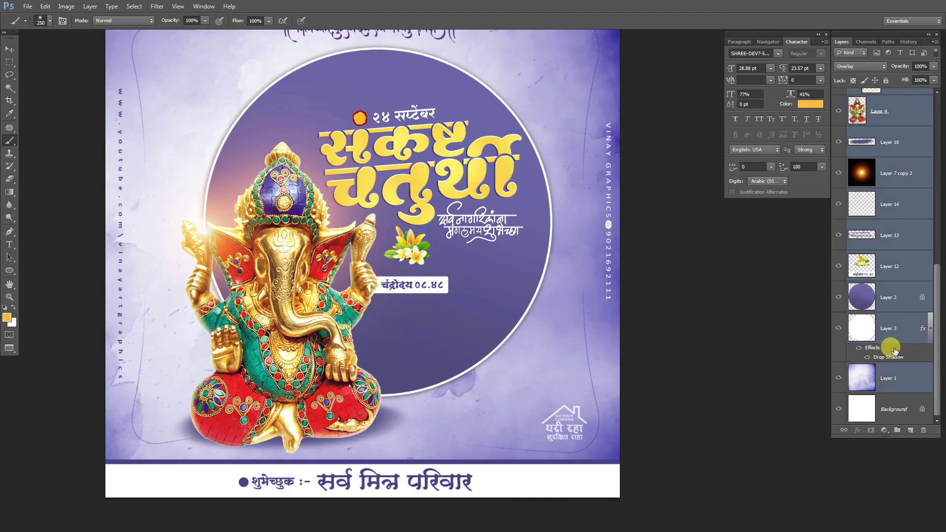
{"action": "key", "text": "ctrl+g"}
{"action": "left_click_drag", "start_coordinate": [461, 214], "coordinate": [438, 227]}
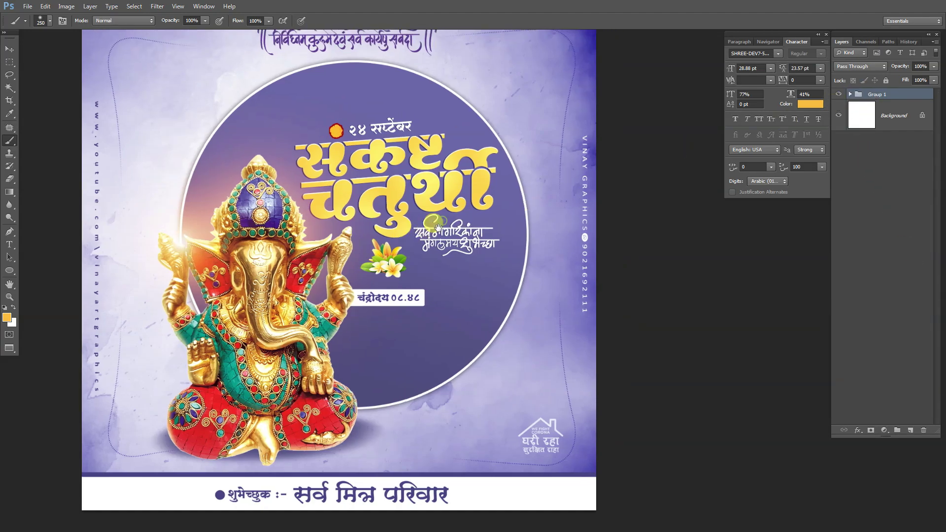
{"action": "key", "text": "ctrl+0"}
- Attempt to save the poster from the File menu and dismiss the save error
{"action": "left_click", "coordinate": [27, 6]}
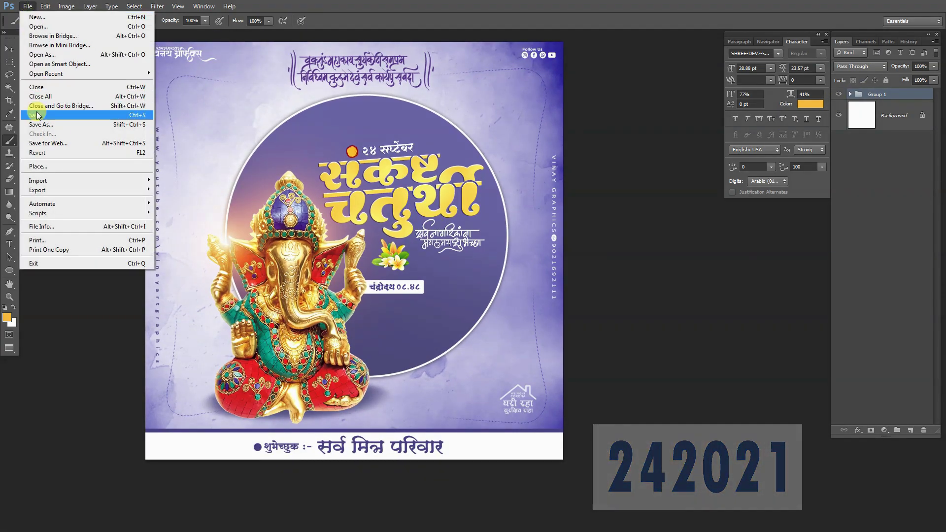
{"action": "left_click", "coordinate": [38, 116]}
{"action": "left_click", "coordinate": [27, 6]}
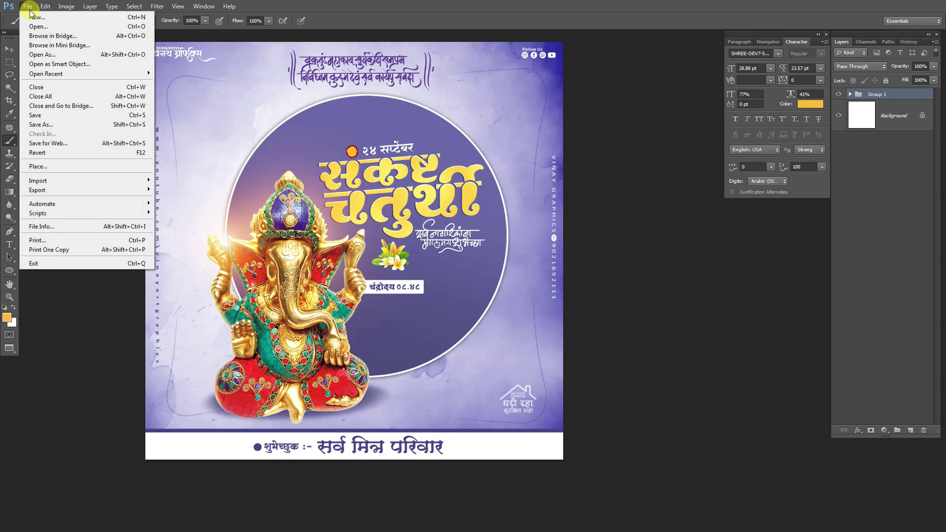
{"action": "left_click", "coordinate": [42, 124]}
{"action": "left_click", "coordinate": [485, 212]}
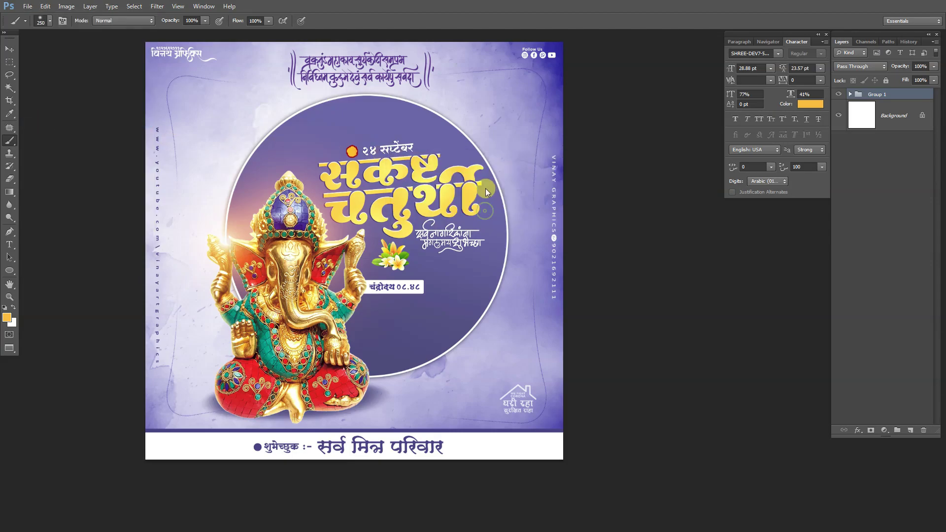
- Save a PNG copy of the poster with its name ending in _Final
{"action": "key", "text": "ctrl+shift+s"}
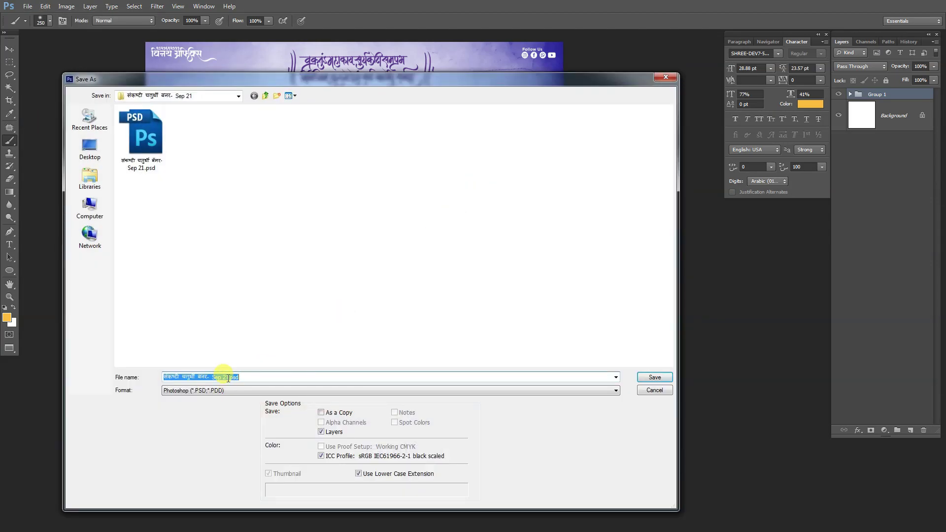
{"action": "left_click", "coordinate": [230, 390]}
{"action": "left_click", "coordinate": [230, 497]}
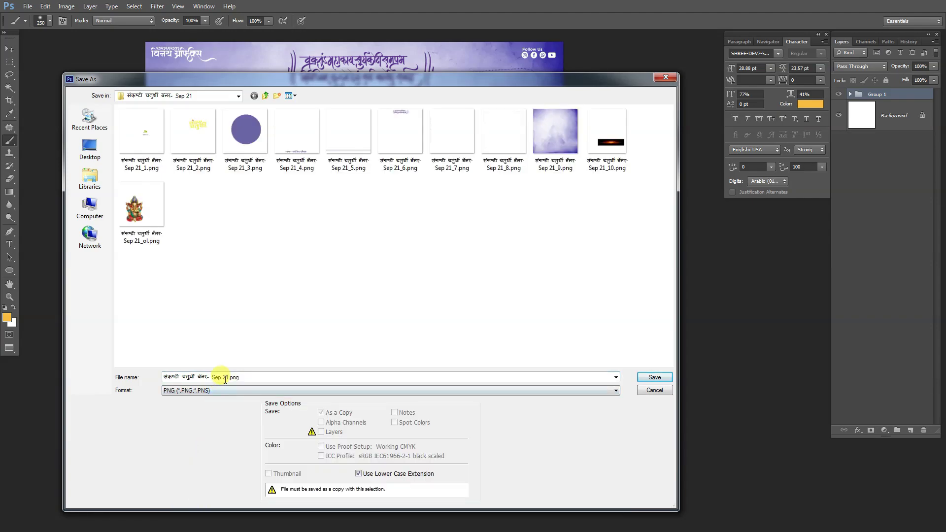
{"action": "double_click", "coordinate": [226, 378]}
{"action": "type", "text": "_Final"}
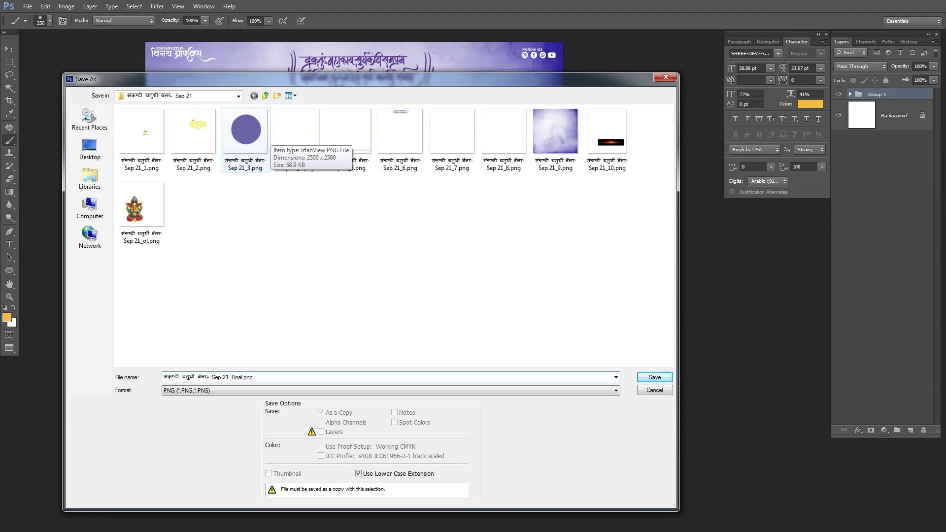
{"action": "left_click", "coordinate": [655, 378]}
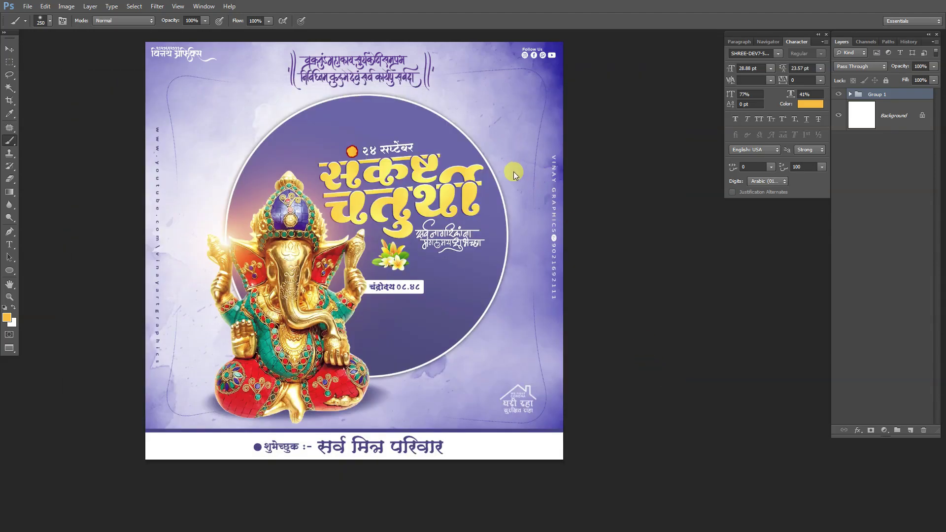
{"action": "left_click", "coordinate": [499, 166]}
{"action": "scroll", "coordinate": [422, 237], "scroll_direction": "up", "scroll_amount": 3}
{"action": "scroll", "coordinate": [488, 212], "scroll_direction": "down", "scroll_amount": 2}
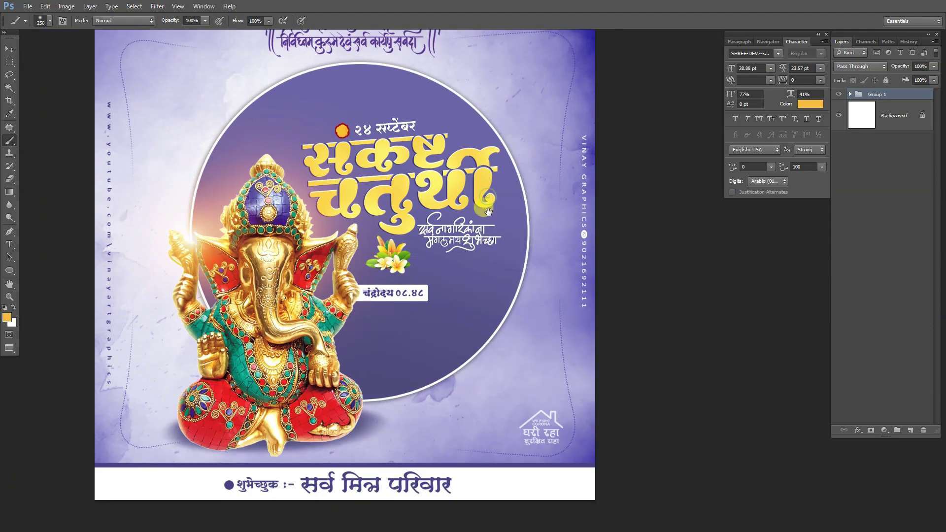
{"action": "scroll", "coordinate": [488, 212], "scroll_direction": "up", "scroll_amount": 1}
{"action": "scroll", "coordinate": [488, 212], "scroll_direction": "down", "scroll_amount": 2}
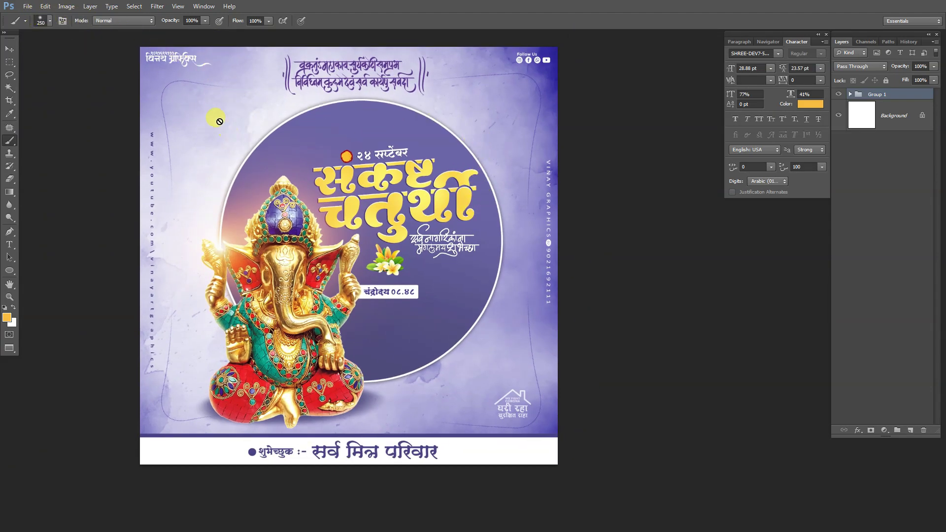
- Leave full-screen mode and undock the poster into its own floating window
{"action": "key", "text": "ctrl+s"}
{"action": "key", "text": "f"}
{"action": "key", "text": "f"}
{"action": "left_click_drag", "start_coordinate": [222, 38], "coordinate": [321, 141]}
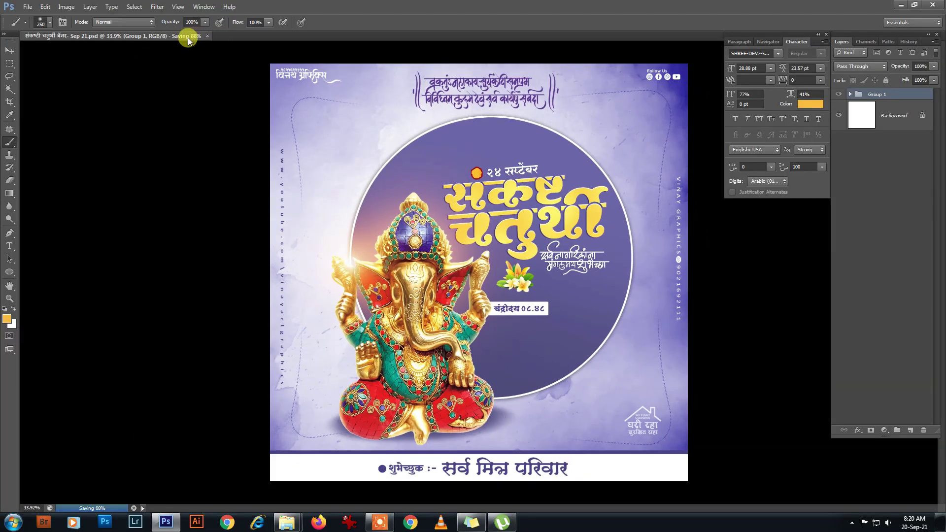